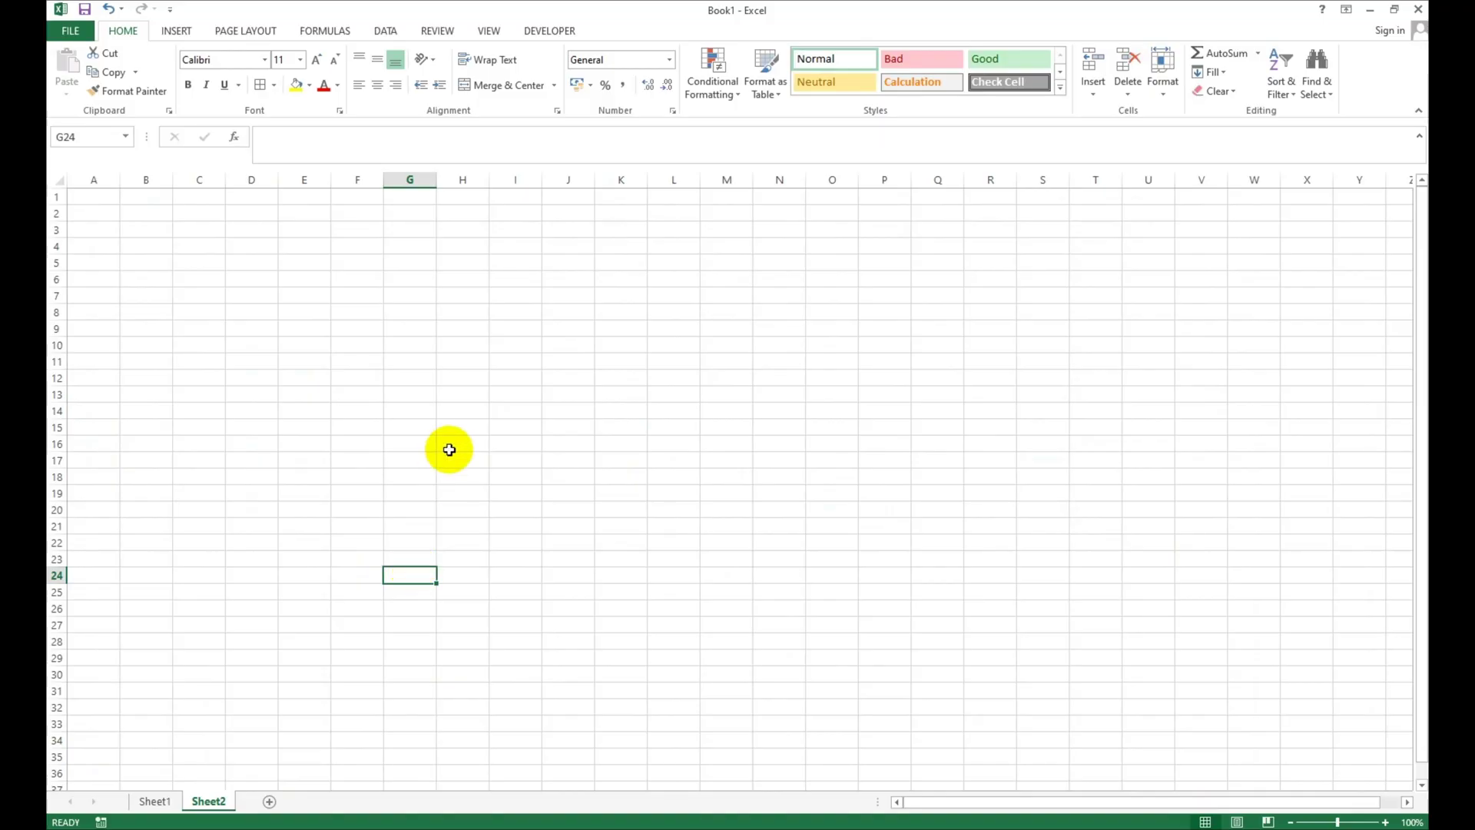
Scroll back to the top of the sheet and select cell A1
{"action": "scroll", "coordinate": [157, 205], "scroll_direction": "up", "scroll_amount": 1}
{"action": "scroll", "coordinate": [160, 204], "scroll_direction": "up", "scroll_amount": 3}
{"action": "scroll", "coordinate": [162, 211], "scroll_direction": "up", "scroll_amount": 3}
{"action": "scroll", "coordinate": [168, 223], "scroll_direction": "up", "scroll_amount": 2}
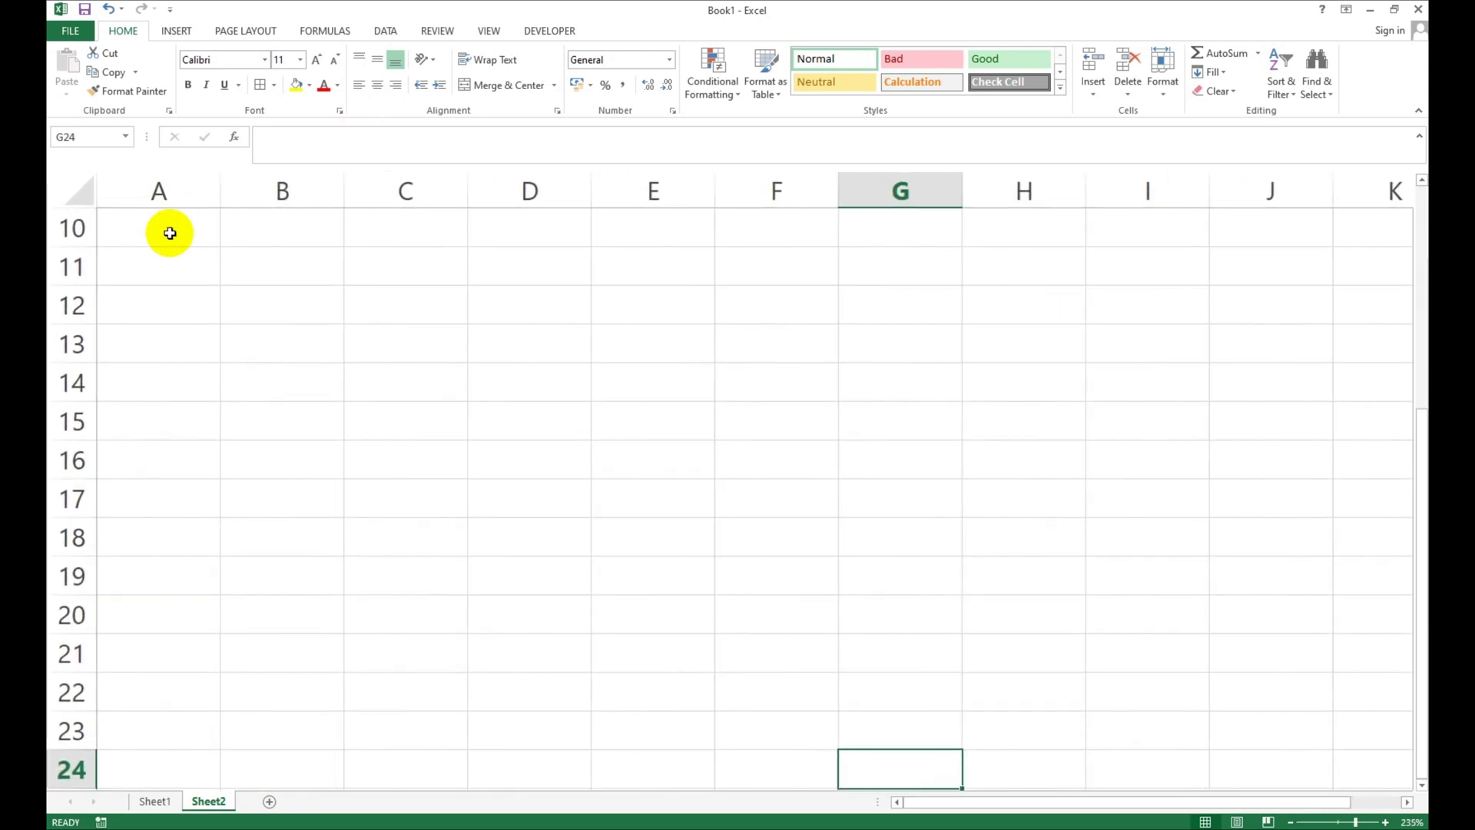
{"action": "left_click", "coordinate": [209, 235]}
{"action": "scroll", "coordinate": [214, 242], "scroll_direction": "up", "scroll_amount": 1}
{"action": "scroll", "coordinate": [214, 241], "scroll_direction": "up", "scroll_amount": 3}
{"action": "left_click", "coordinate": [214, 242]}
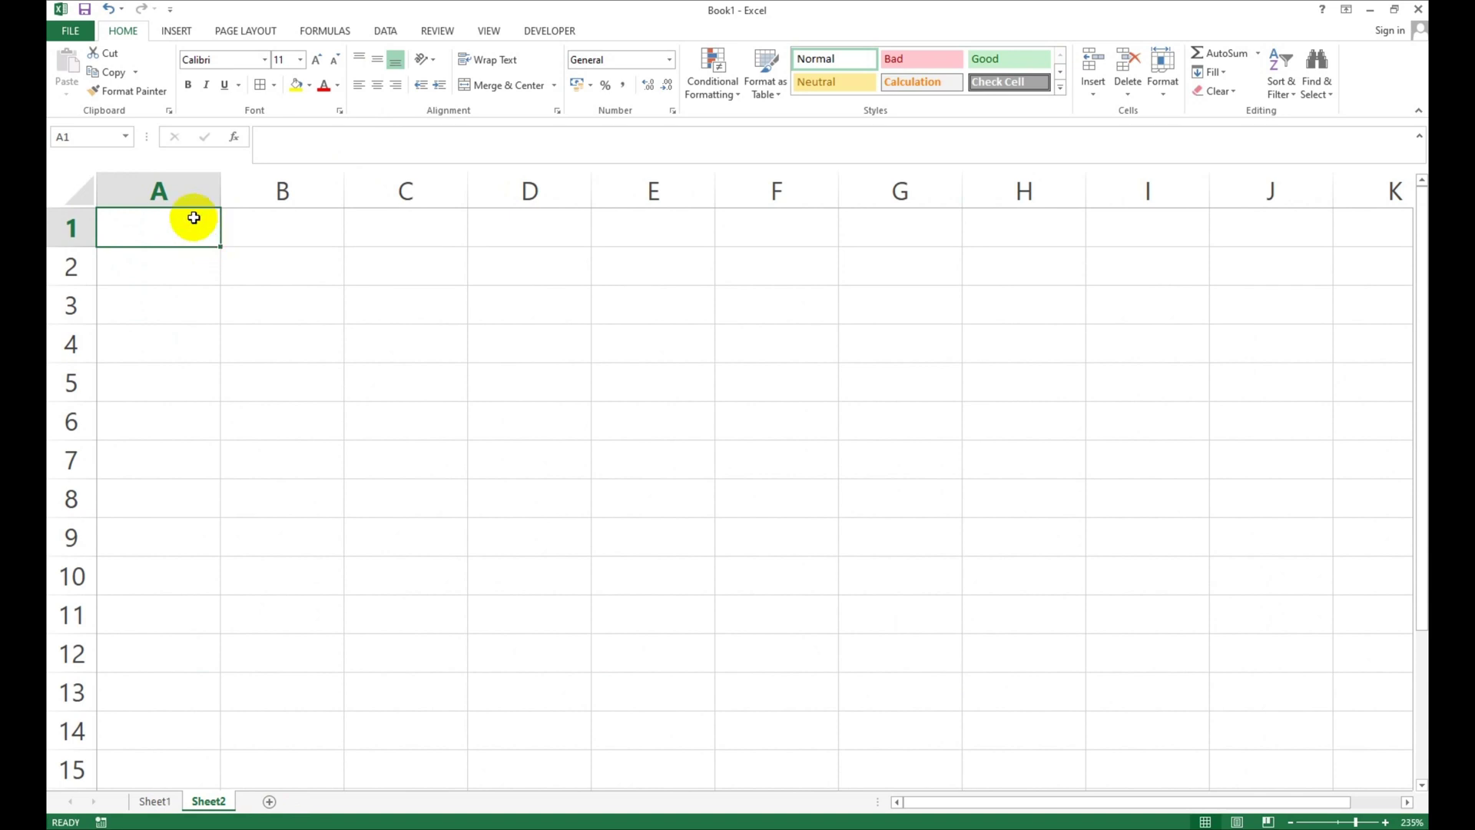
Practise selecting column A, rows 1 to 3, and cells A1 and B1
{"action": "left_click_drag", "start_coordinate": [175, 187], "coordinate": [1175, 185]}
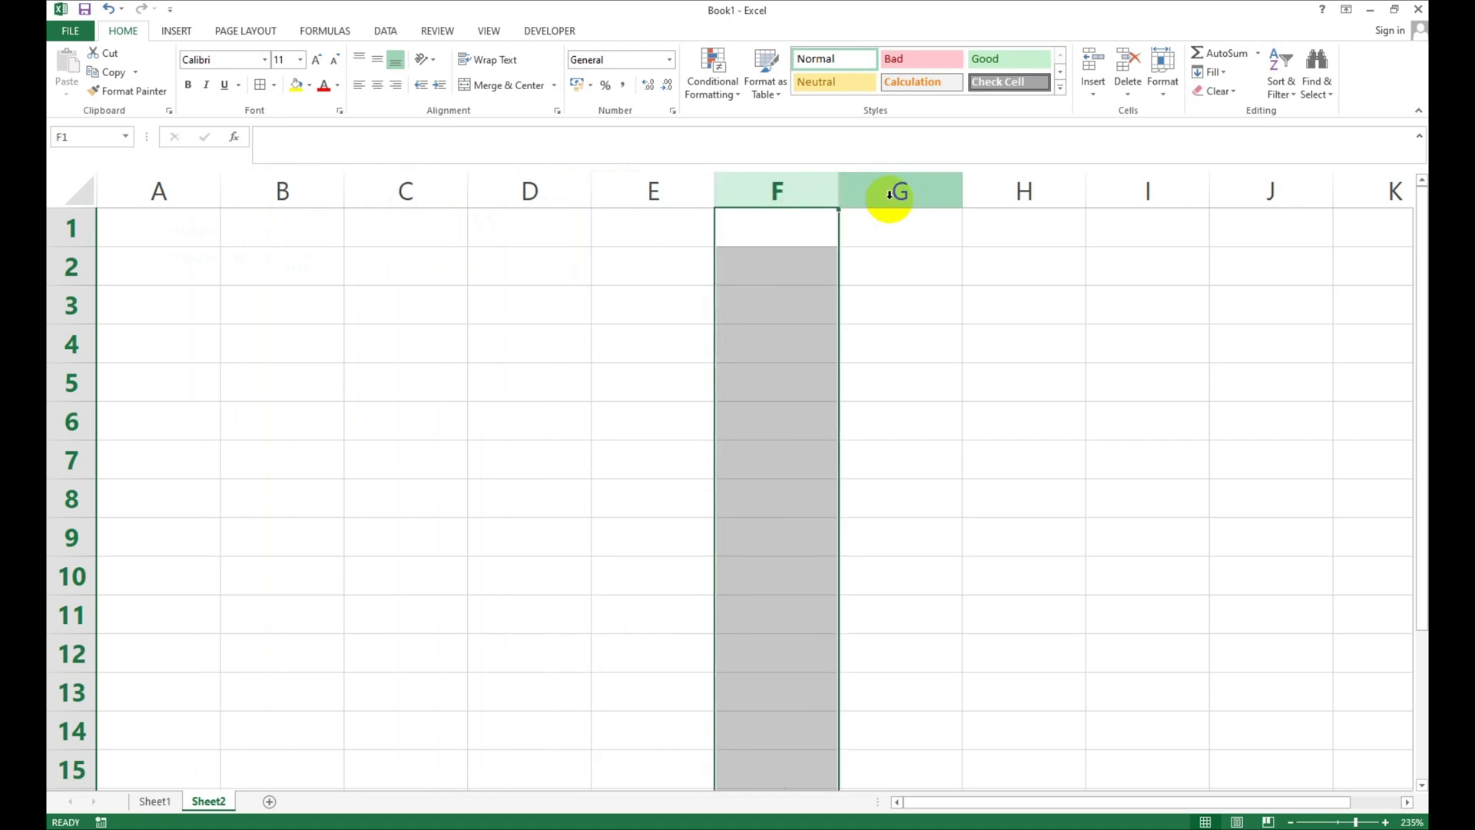
{"action": "left_click_drag", "start_coordinate": [1176, 185], "coordinate": [1192, 188]}
{"action": "left_click", "coordinate": [163, 186]}
{"action": "left_click", "coordinate": [156, 228]}
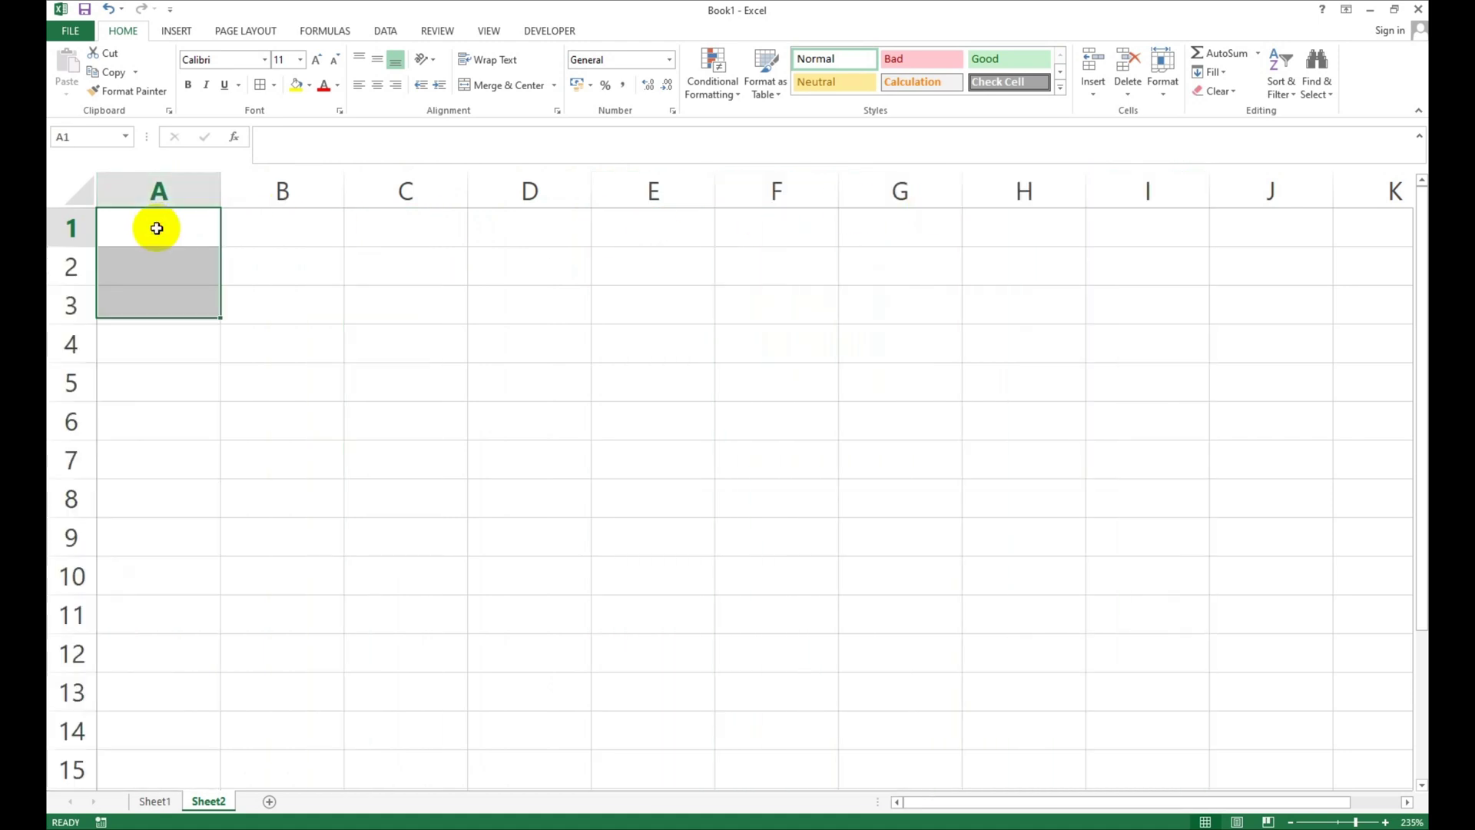
{"action": "left_click", "coordinate": [68, 227]}
{"action": "left_click", "coordinate": [71, 266]}
{"action": "left_click", "coordinate": [72, 305]}
{"action": "left_click", "coordinate": [123, 227]}
{"action": "left_click", "coordinate": [68, 227]}
{"action": "left_click", "coordinate": [269, 227]}
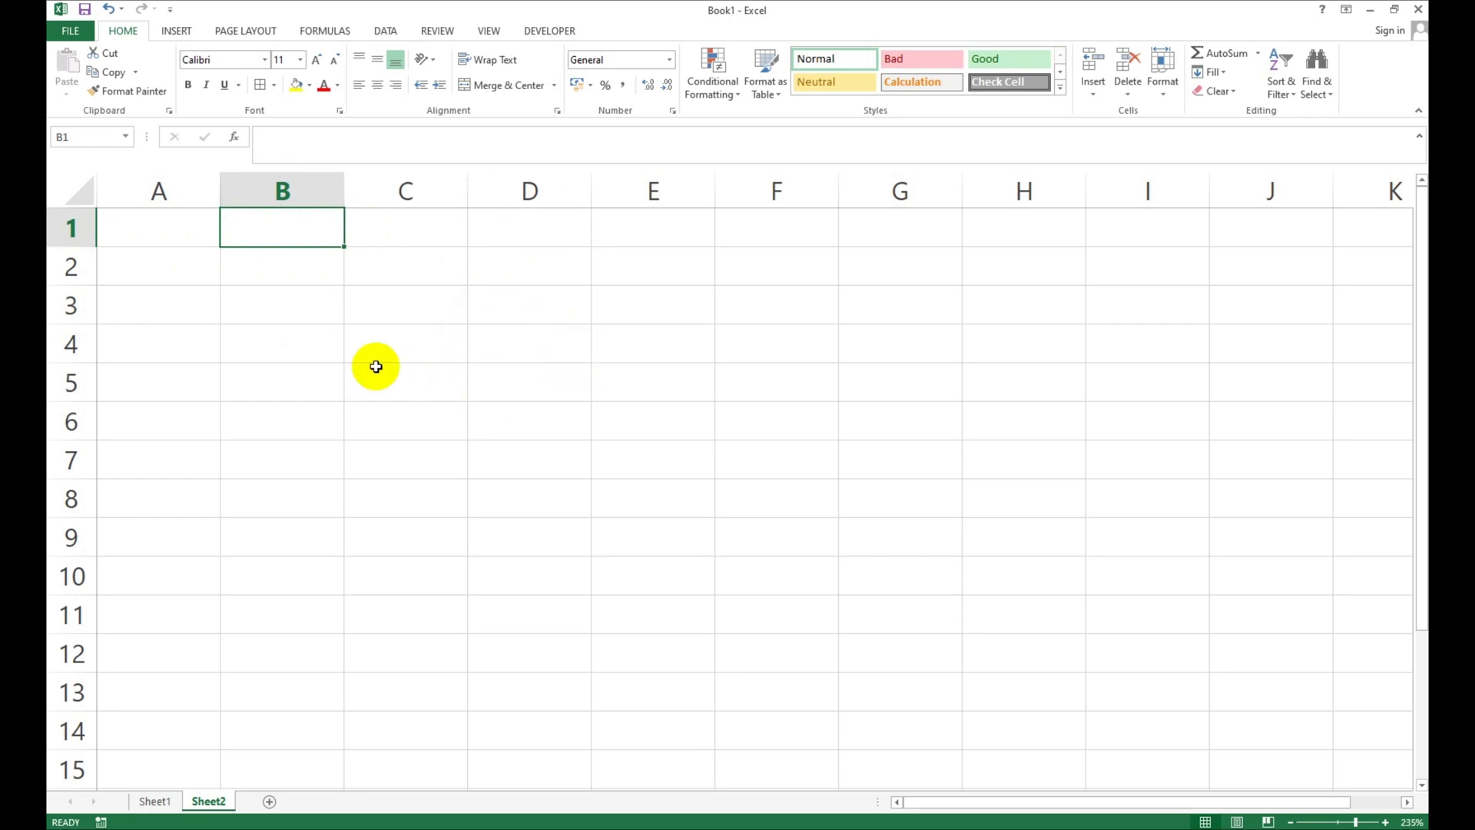
Select cells D4, E4, E6, D5, D7, C6, C5 and C4 in turn
{"action": "left_click", "coordinate": [533, 347]}
{"action": "left_click", "coordinate": [619, 347]}
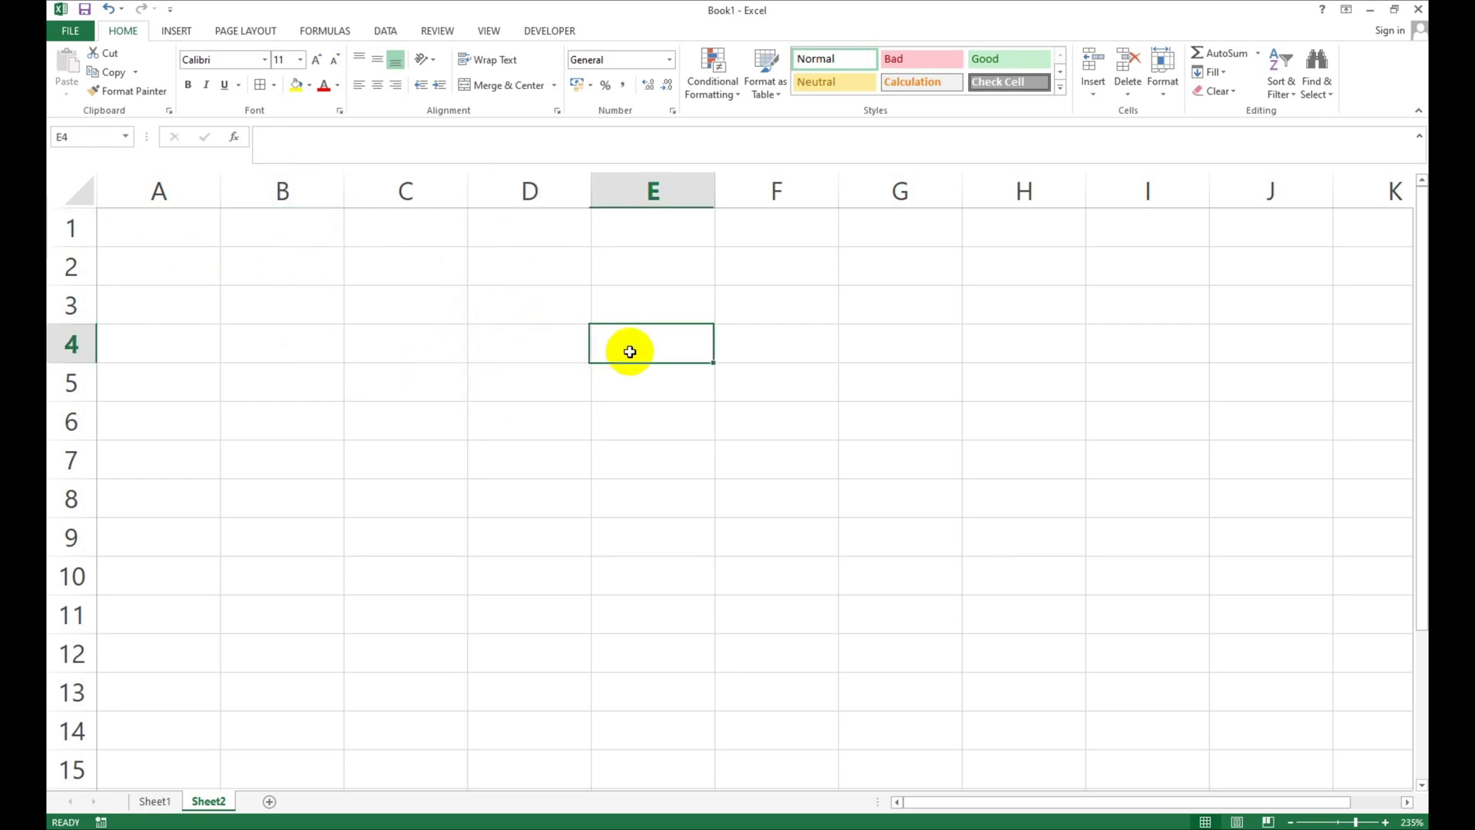
{"action": "left_click", "coordinate": [638, 407]}
{"action": "left_click", "coordinate": [540, 388]}
{"action": "left_click", "coordinate": [531, 457]}
{"action": "left_click", "coordinate": [398, 432]}
{"action": "left_click", "coordinate": [400, 378]}
{"action": "left_click", "coordinate": [388, 349]}
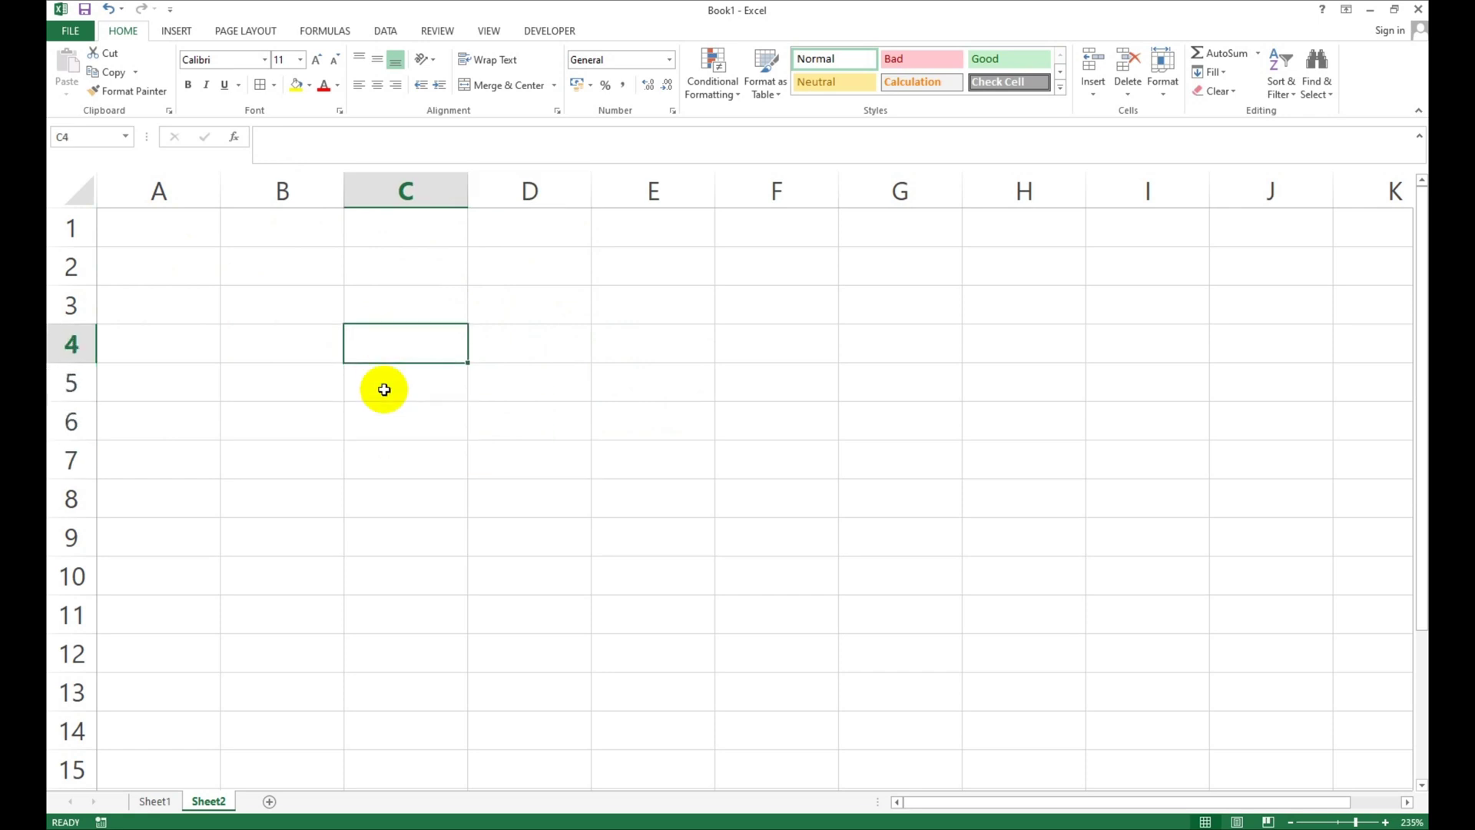
Select cells B4, C3, B2, B3, A3, B1 and B2 in turn
{"action": "scroll", "coordinate": [383, 389], "scroll_direction": "up", "scroll_amount": 3}
{"action": "scroll", "coordinate": [385, 385], "scroll_direction": "up", "scroll_amount": 2}
{"action": "left_click", "coordinate": [385, 385]}
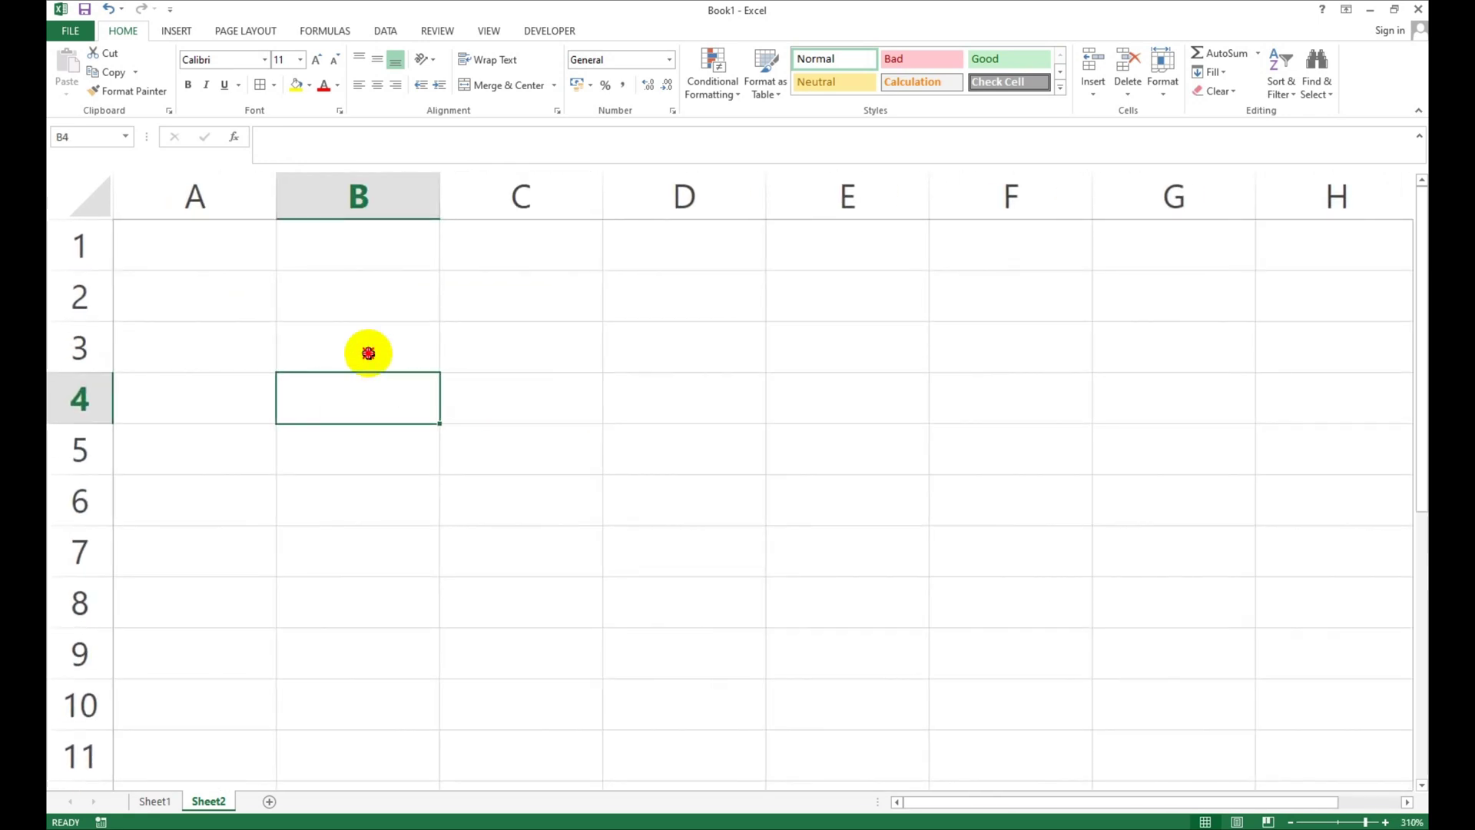
{"action": "left_click", "coordinate": [518, 340]}
{"action": "left_click", "coordinate": [349, 307]}
{"action": "left_click", "coordinate": [343, 336]}
{"action": "left_click", "coordinate": [221, 332]}
{"action": "left_click", "coordinate": [361, 278]}
{"action": "left_click", "coordinate": [364, 246]}
{"action": "left_click", "coordinate": [347, 304]}
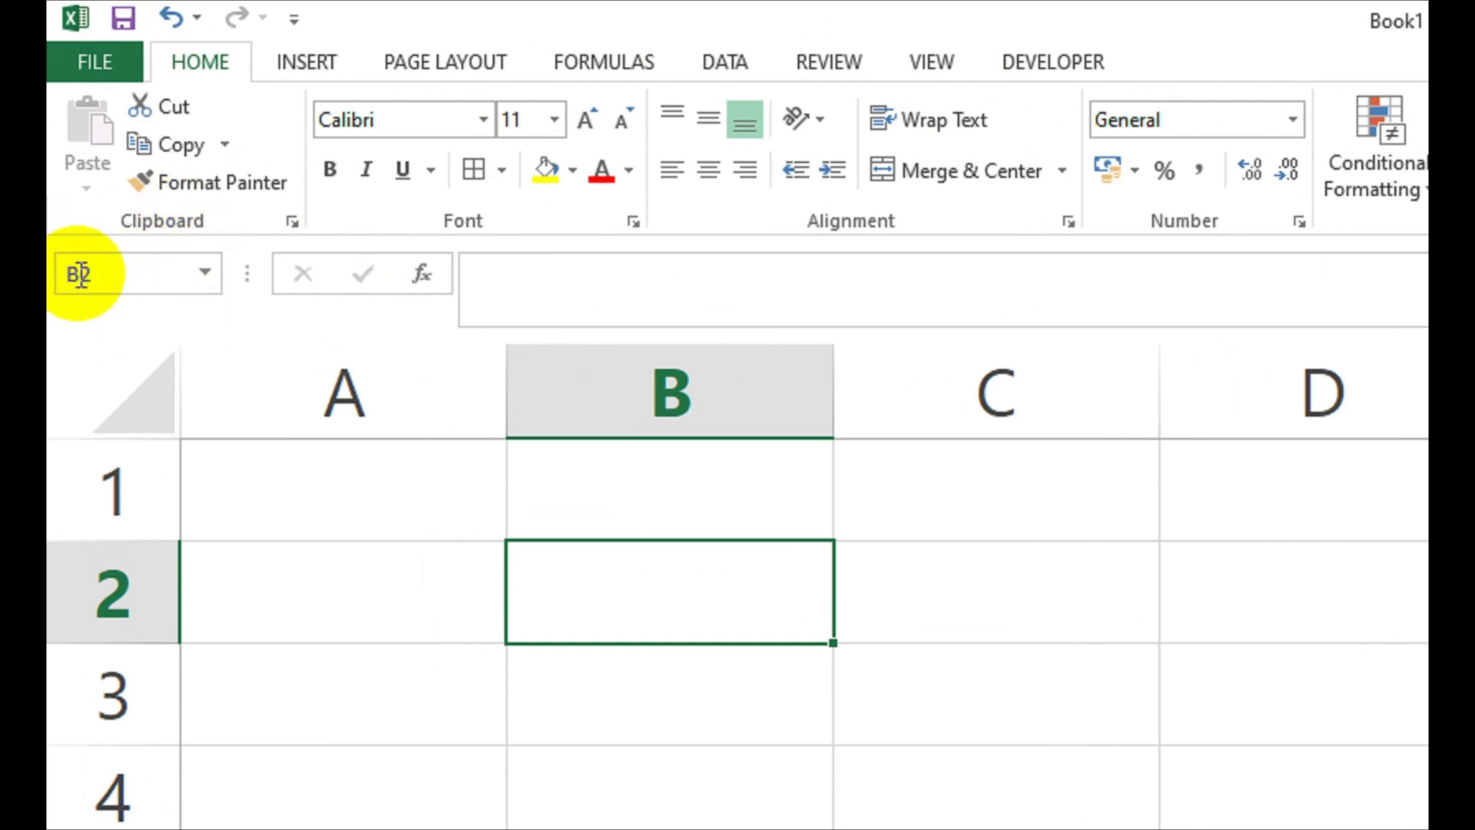
Enter 'dfsdf' in C3 and 'sdfsdfsad' in C5 through the formula bar
{"action": "left_click", "coordinate": [527, 353]}
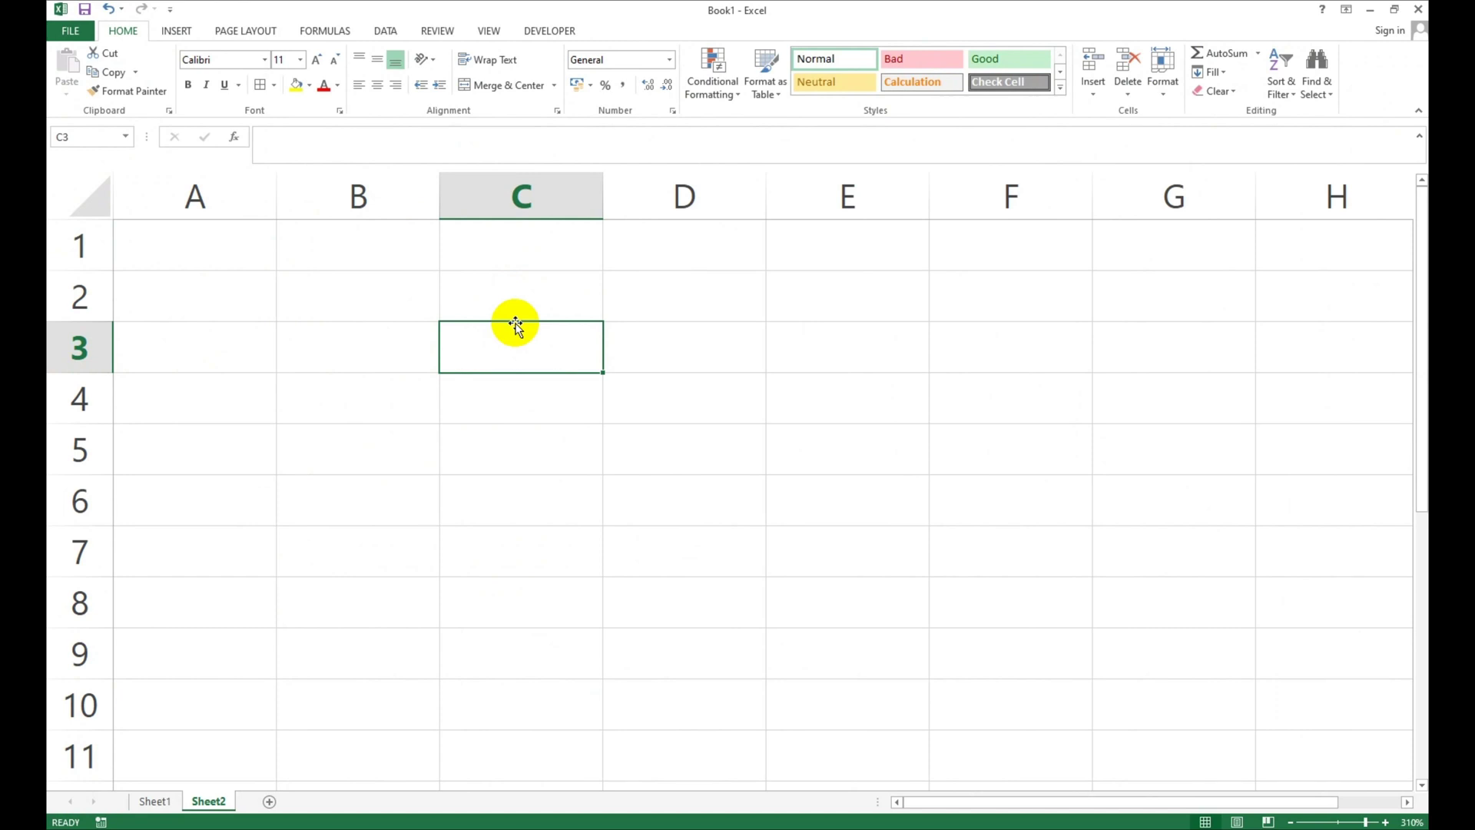
{"action": "left_click", "coordinate": [422, 158]}
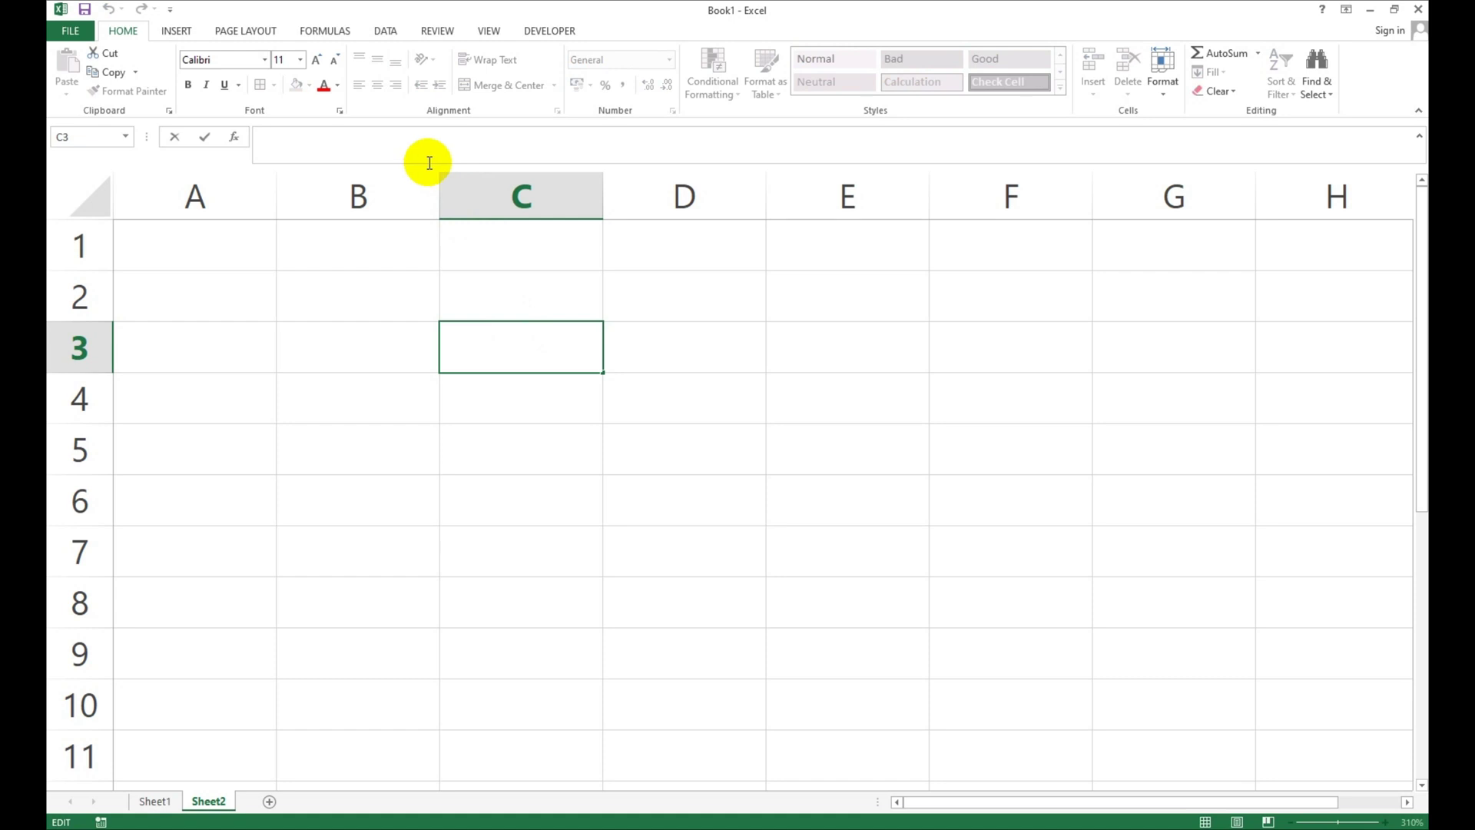
{"action": "type", "text": "dfsdf"}
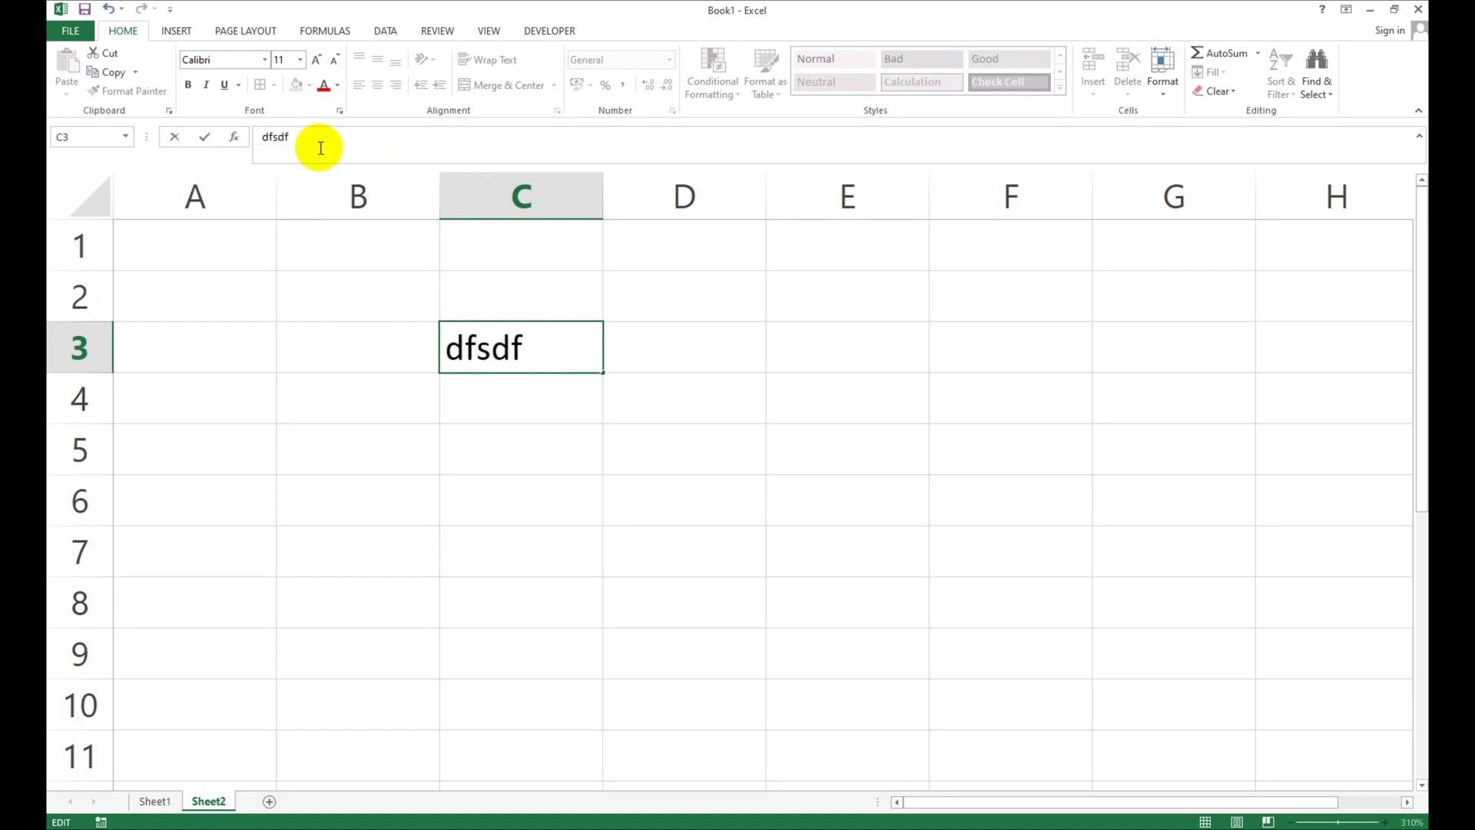
{"action": "left_click", "coordinate": [516, 428]}
{"action": "left_click", "coordinate": [356, 154]}
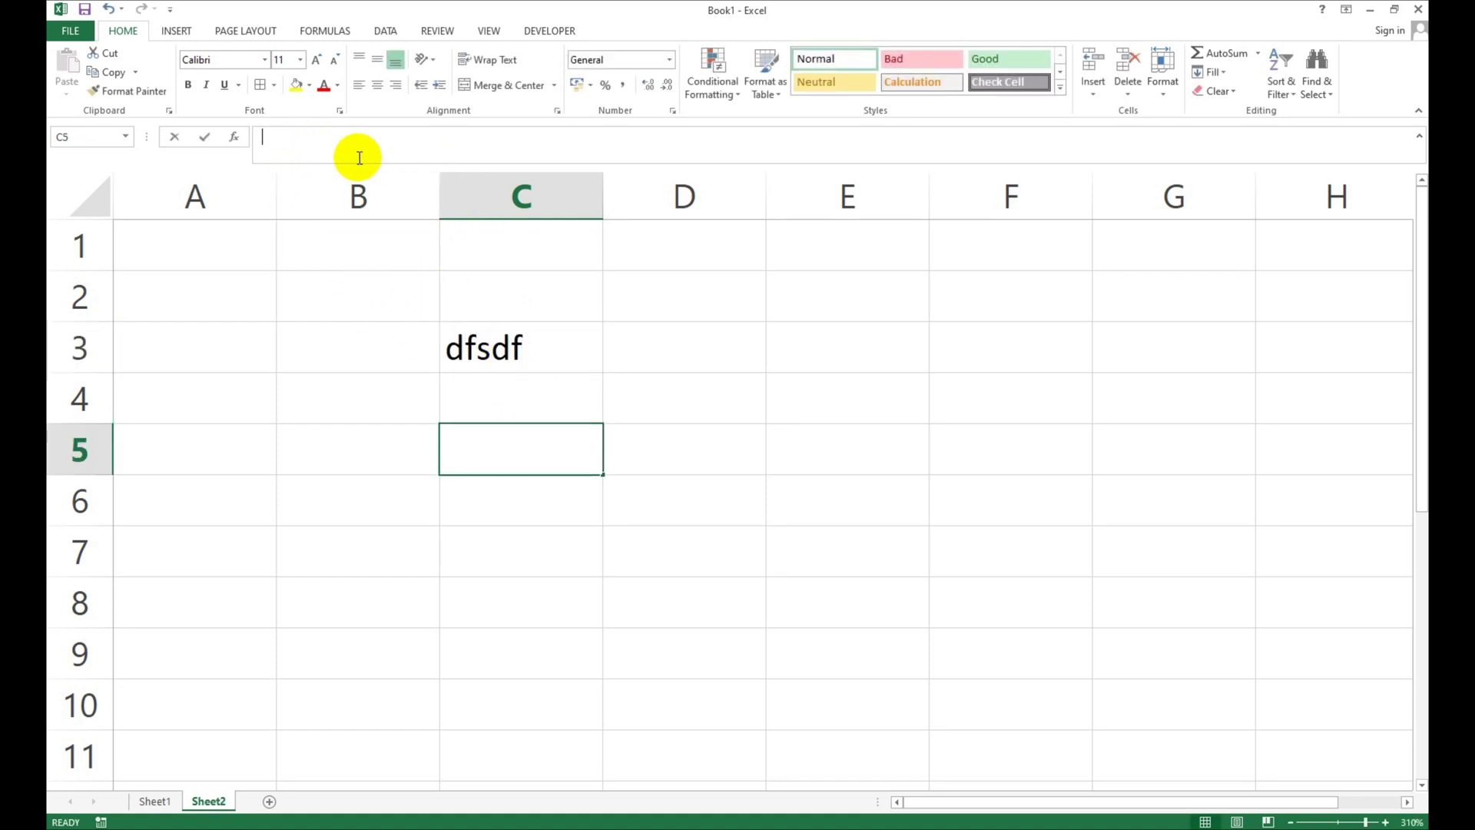
{"action": "type", "text": "sdfsdfsad"}
{"action": "left_click", "coordinate": [535, 515]}
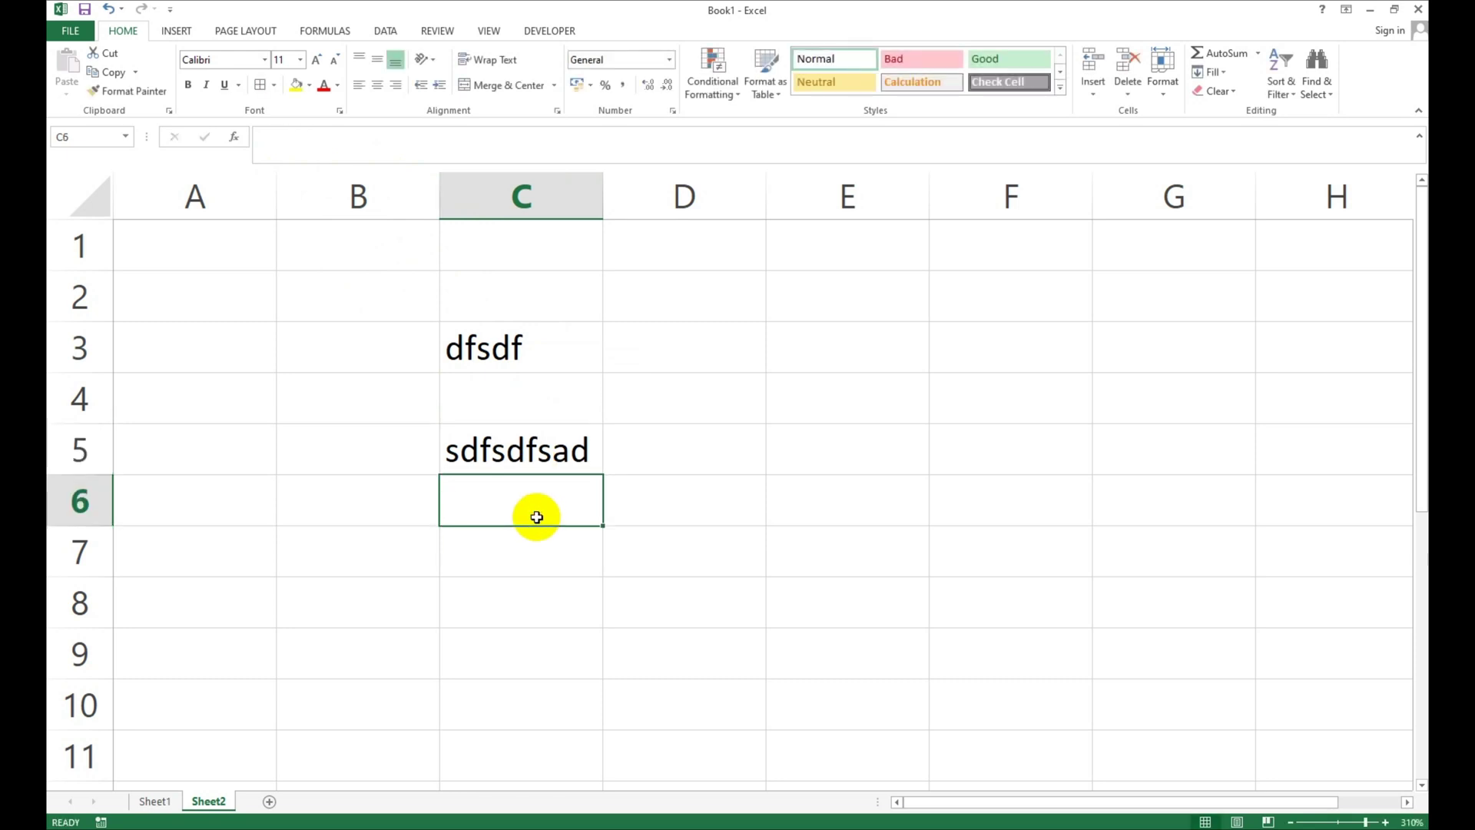
Select cells C7 and B4, then go to Sheet1
{"action": "left_click", "coordinate": [516, 551]}
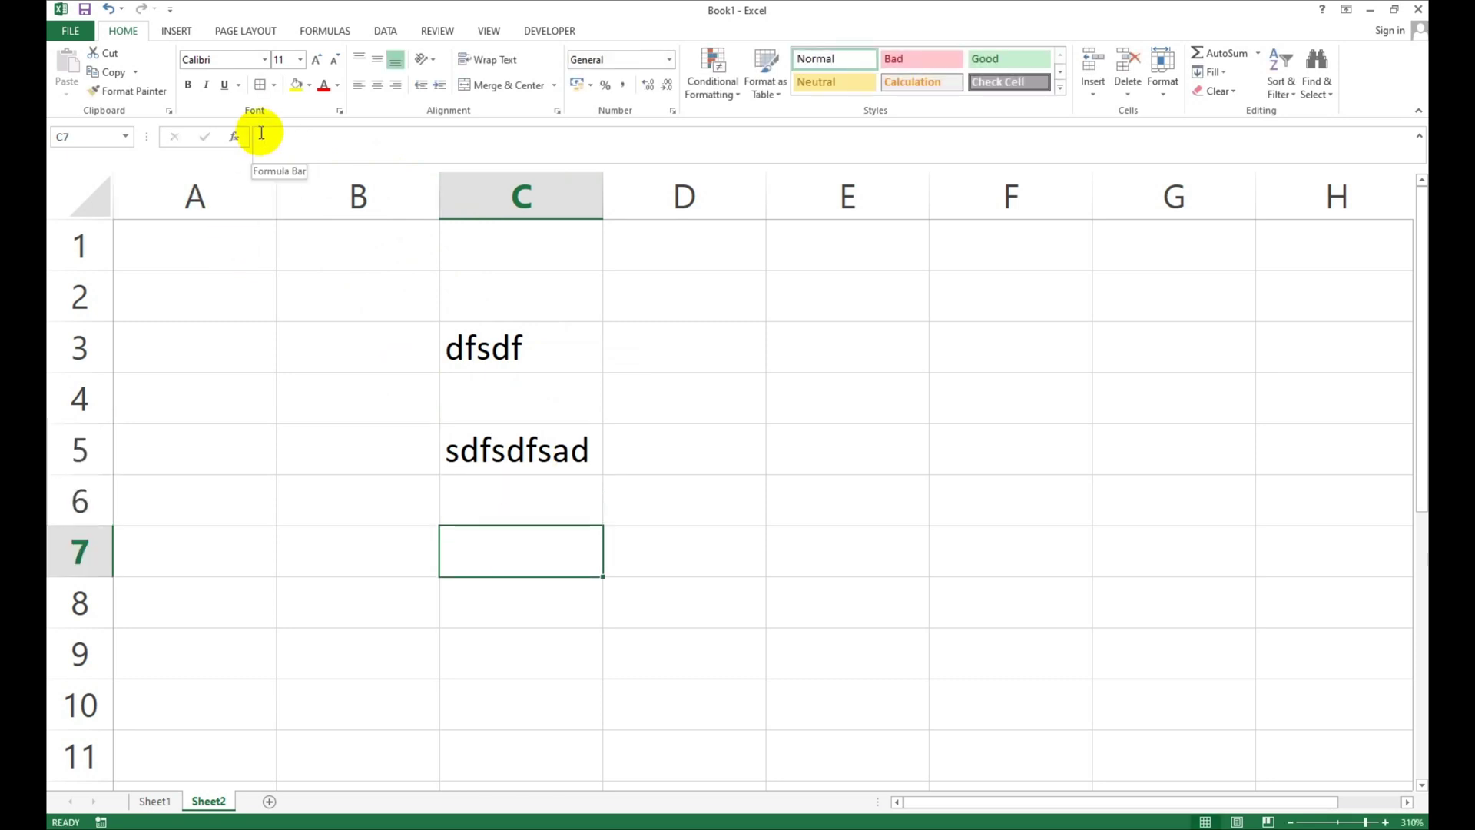
{"action": "left_click", "coordinate": [325, 391]}
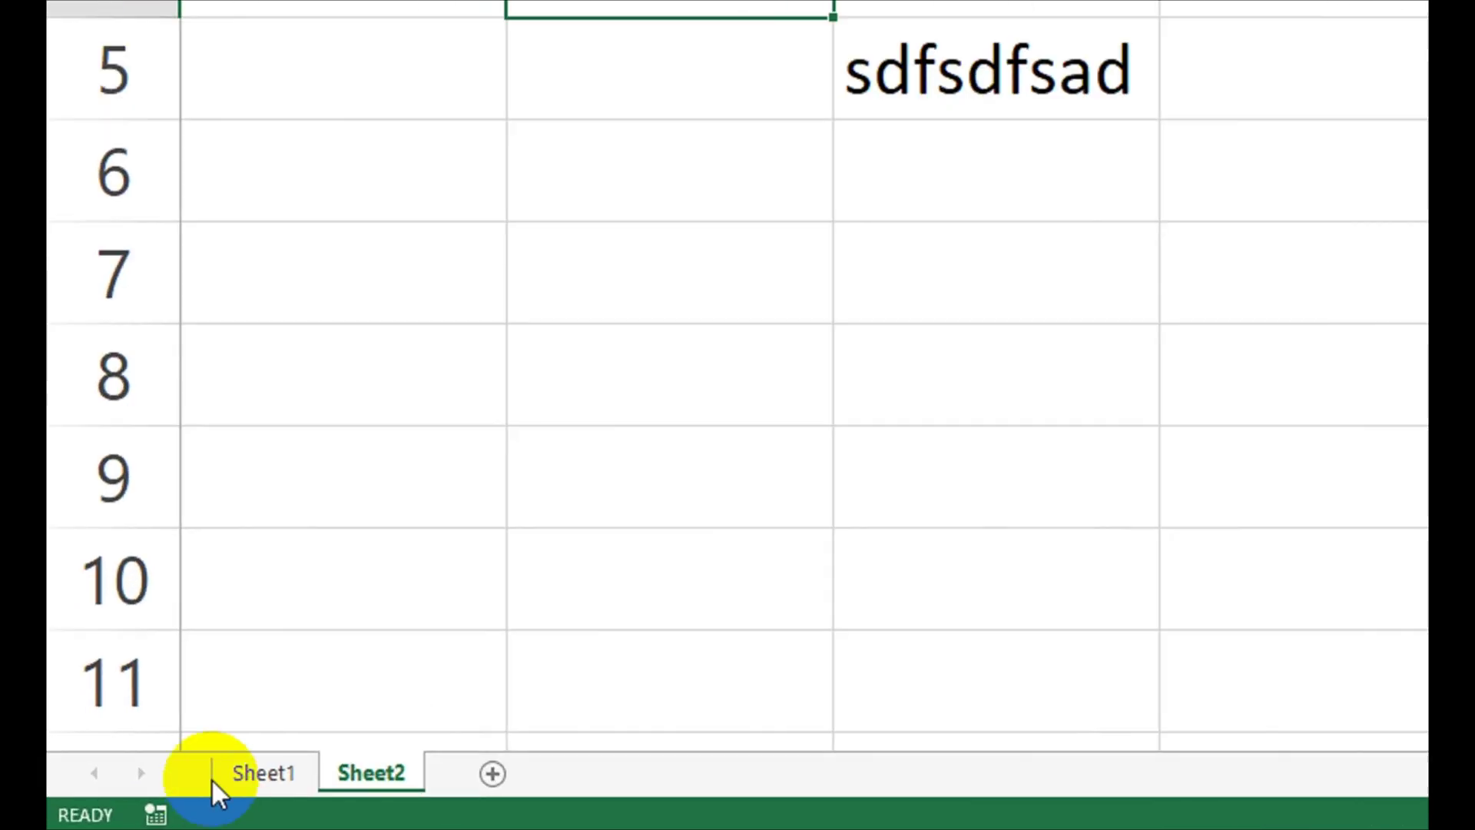
{"action": "left_click", "coordinate": [155, 799]}
Remove Sheet2 so only an empty Sheet1 remains, then switch to the reference PDF
{"action": "left_click", "coordinate": [399, 784]}
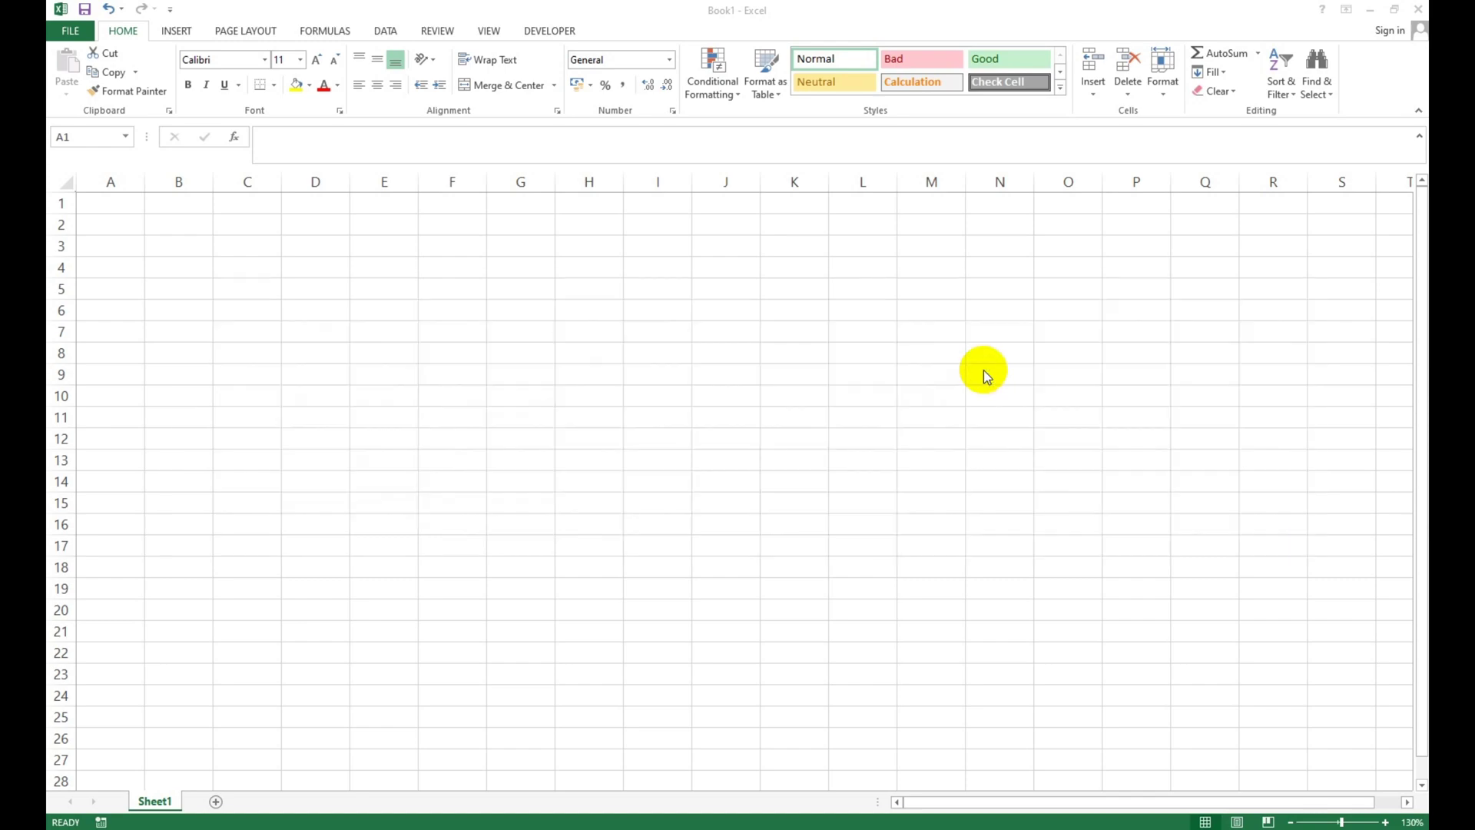
{"action": "key", "text": "alt+Tab"}
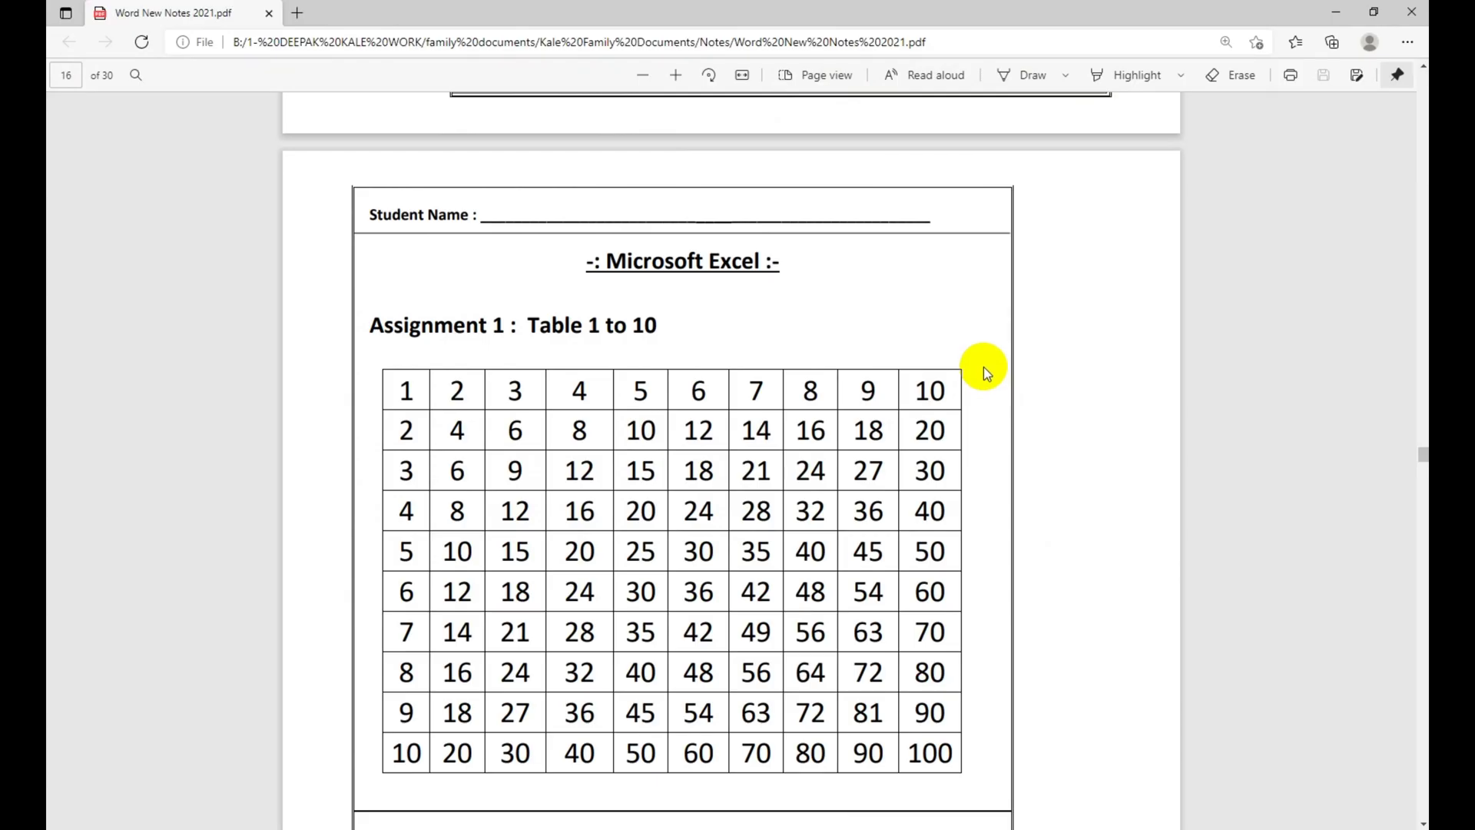
Scroll the PDF to the 'Table 1 to 10' assignment, then return to Excel
{"action": "scroll", "coordinate": [985, 372], "scroll_direction": "down", "scroll_amount": 2}
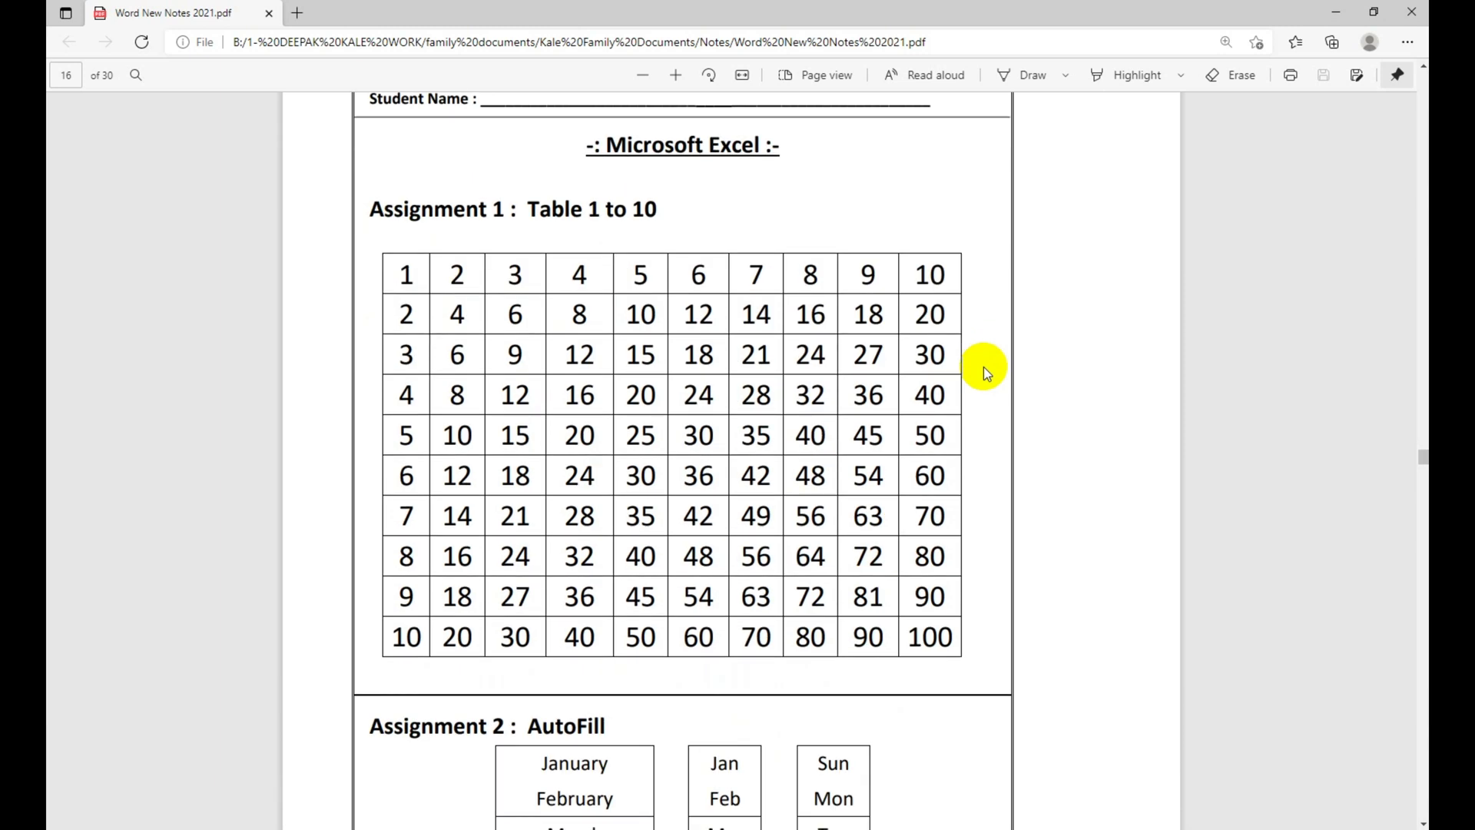
{"action": "double_click", "coordinate": [627, 263]}
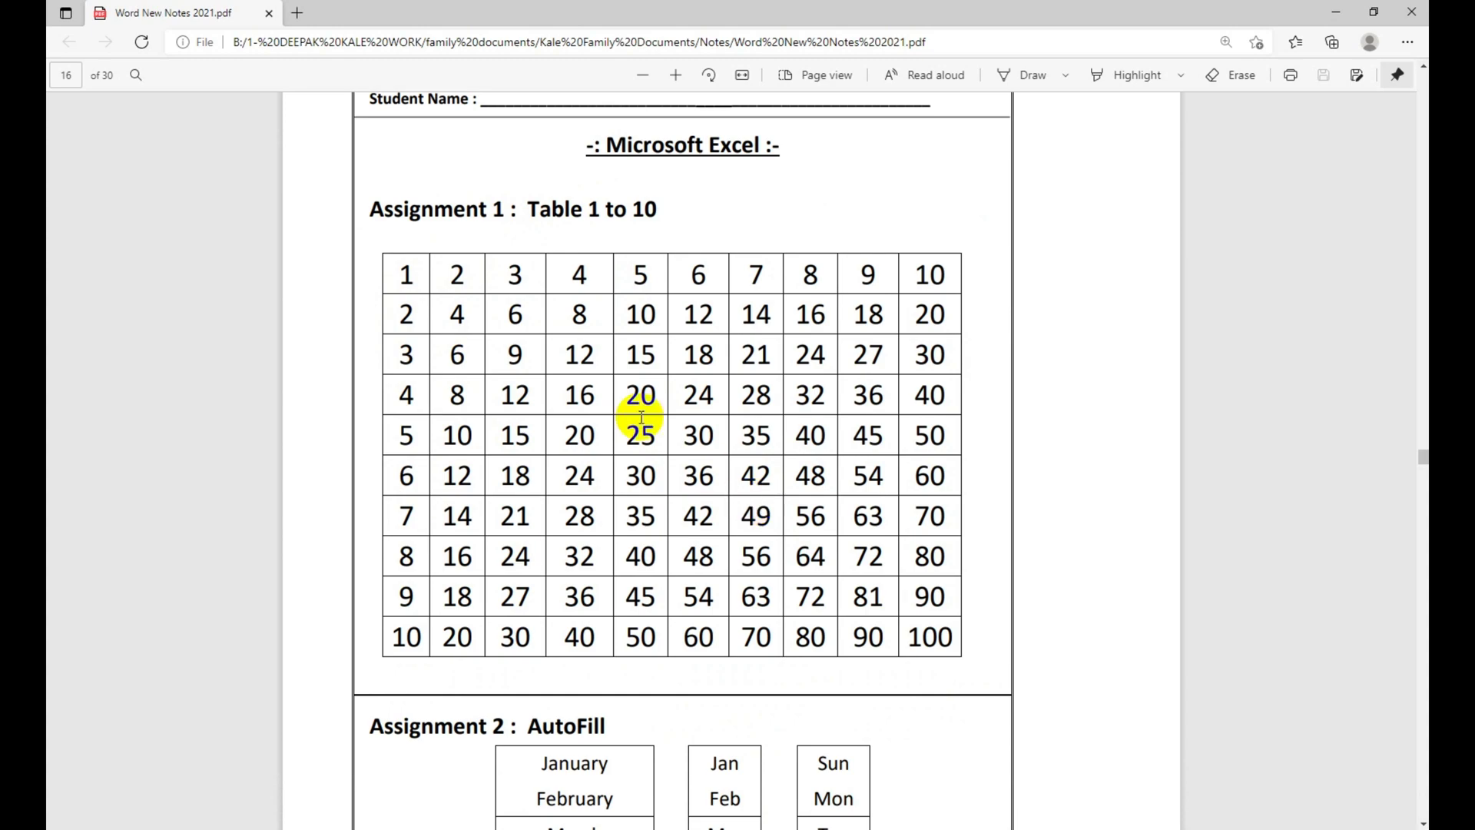
{"action": "key", "text": "alt+Tab"}
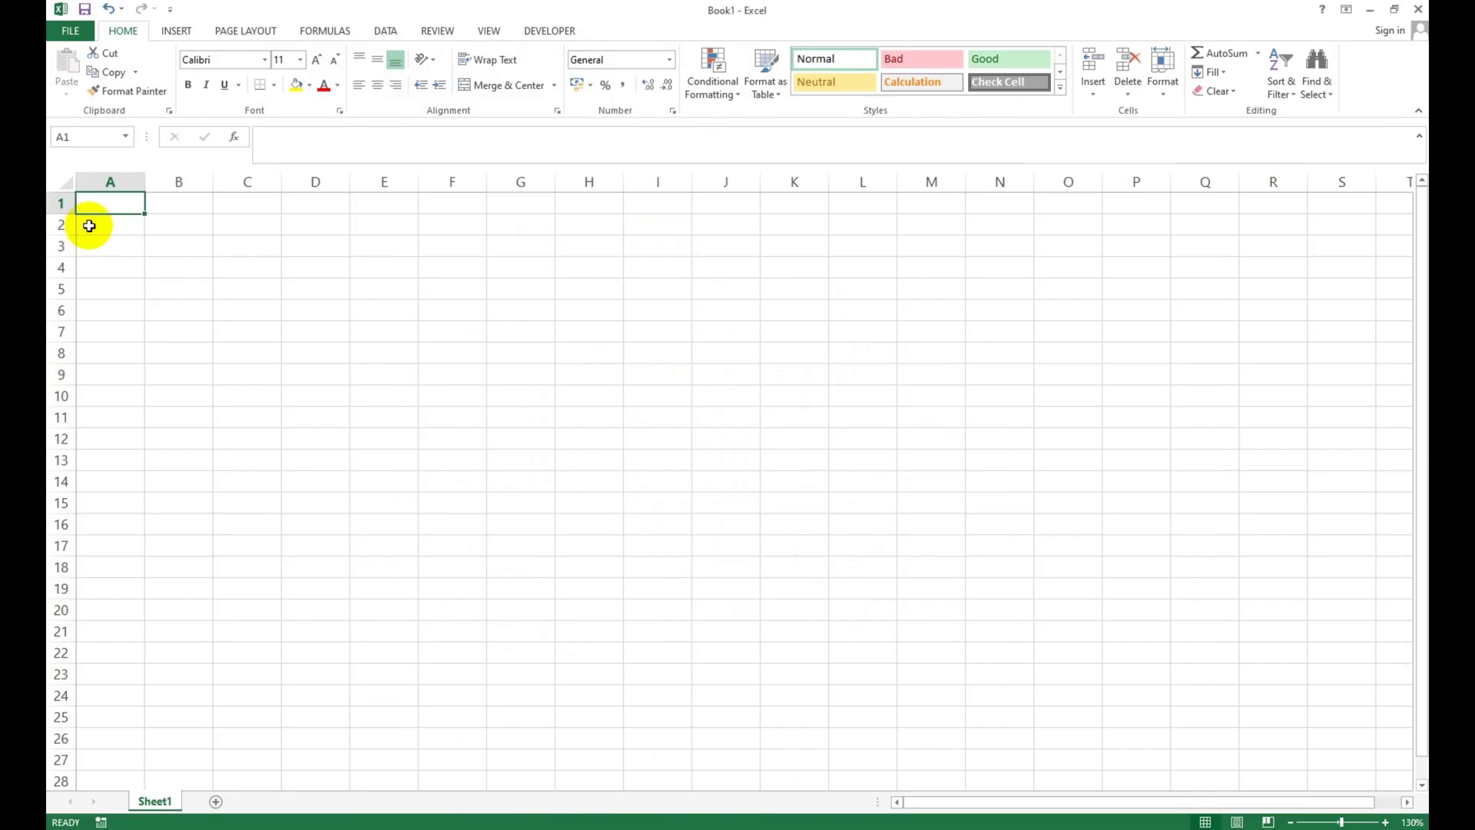
Enter 1 in A1, fill it down through A1:A10, then undo the fill
{"action": "type", "text": "1"}
{"action": "key", "text": "Return"}
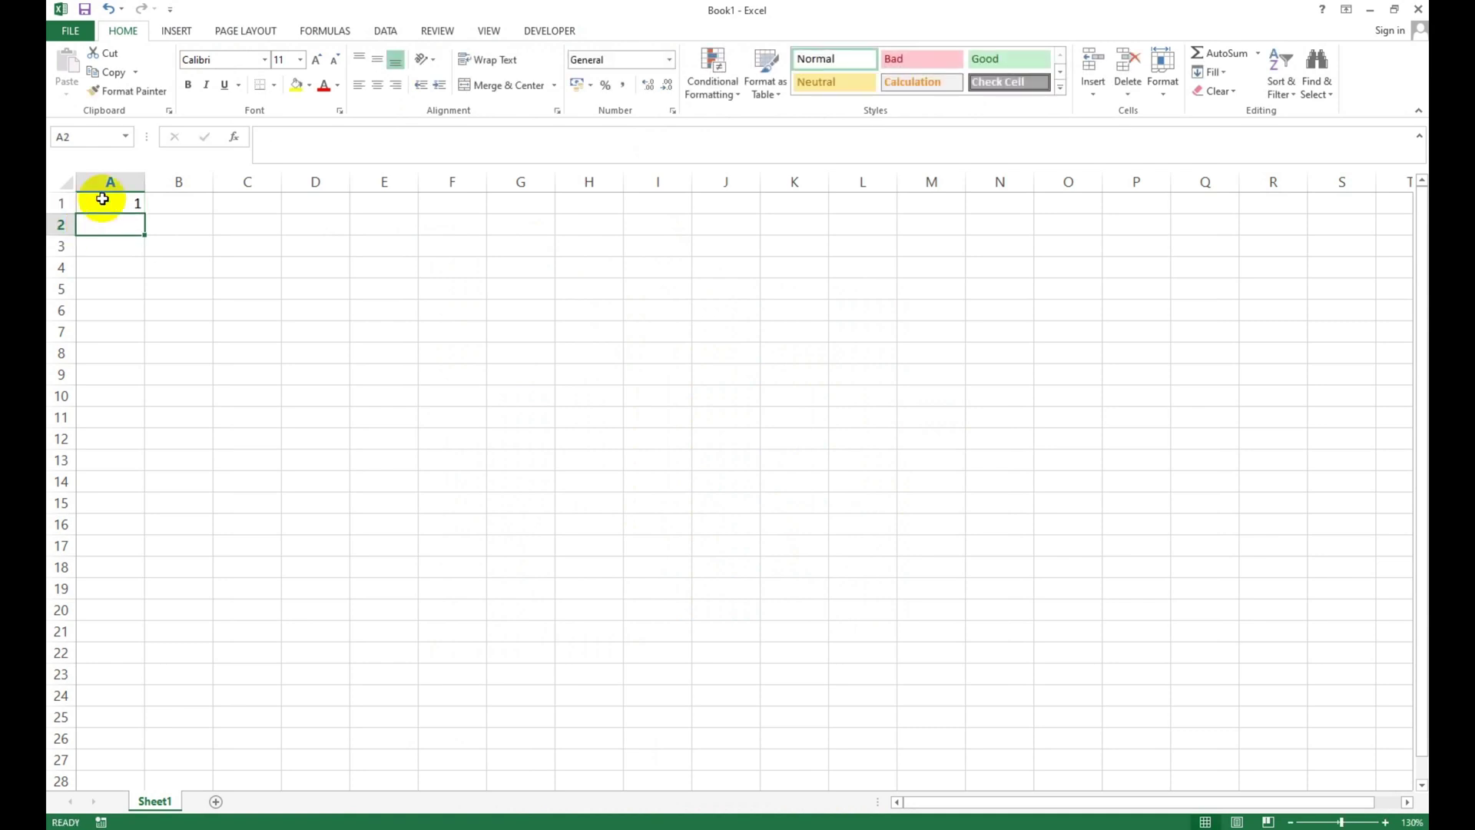
{"action": "left_click", "coordinate": [104, 200]}
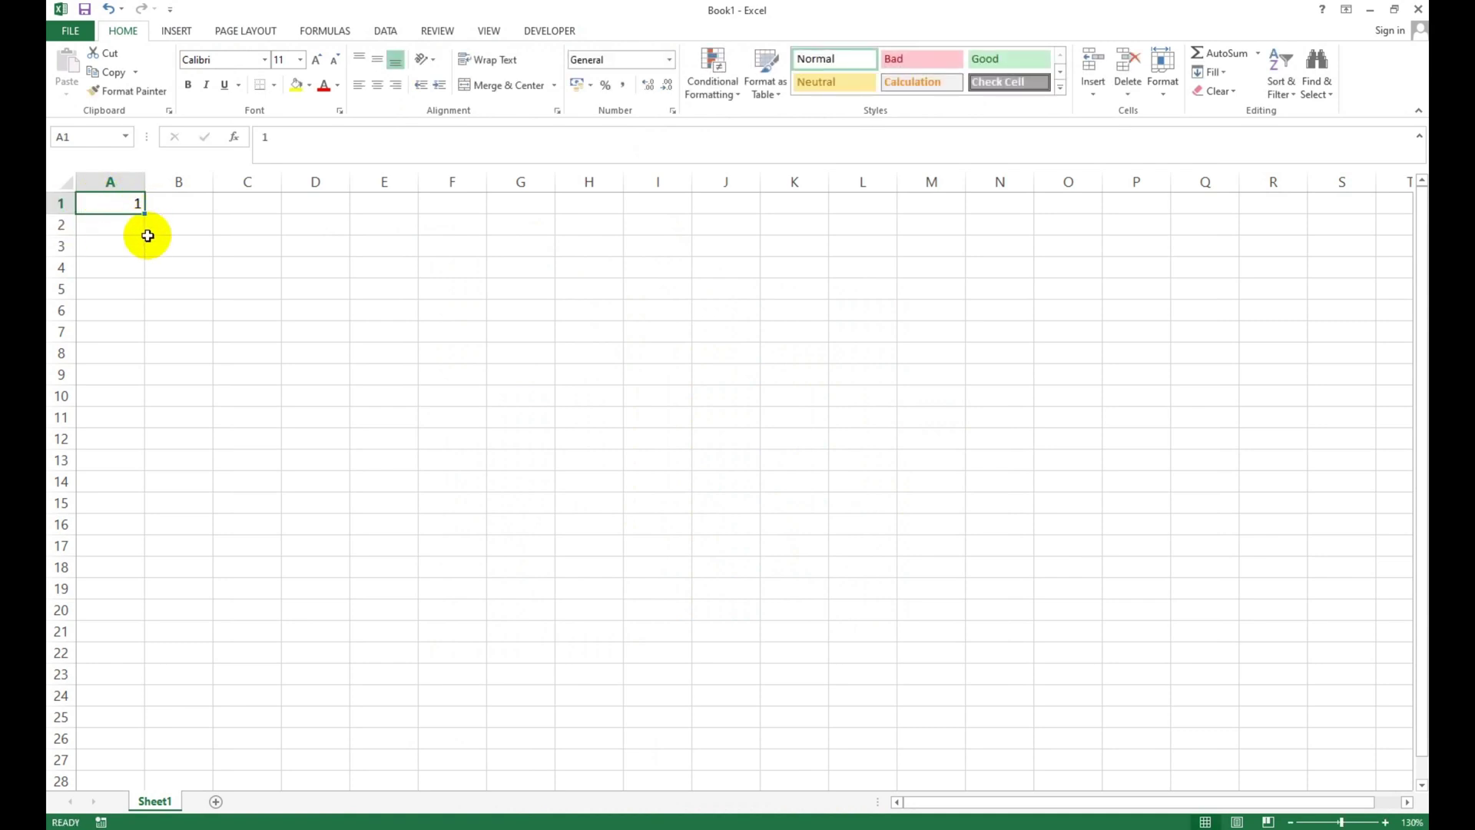
{"action": "left_click_drag", "start_coordinate": [130, 212], "coordinate": [111, 414]}
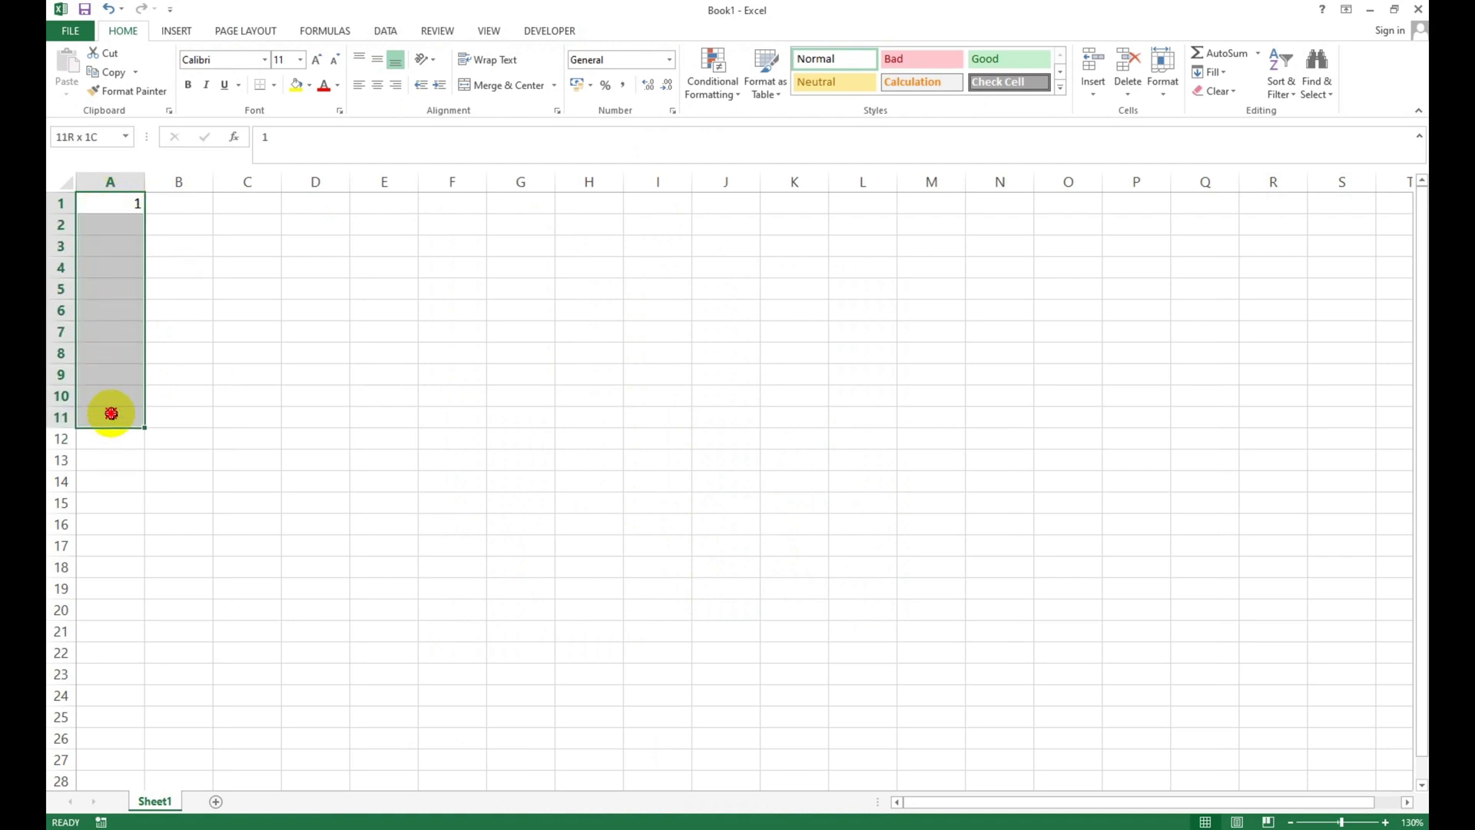
{"action": "left_click_drag", "start_coordinate": [111, 414], "coordinate": [111, 396]}
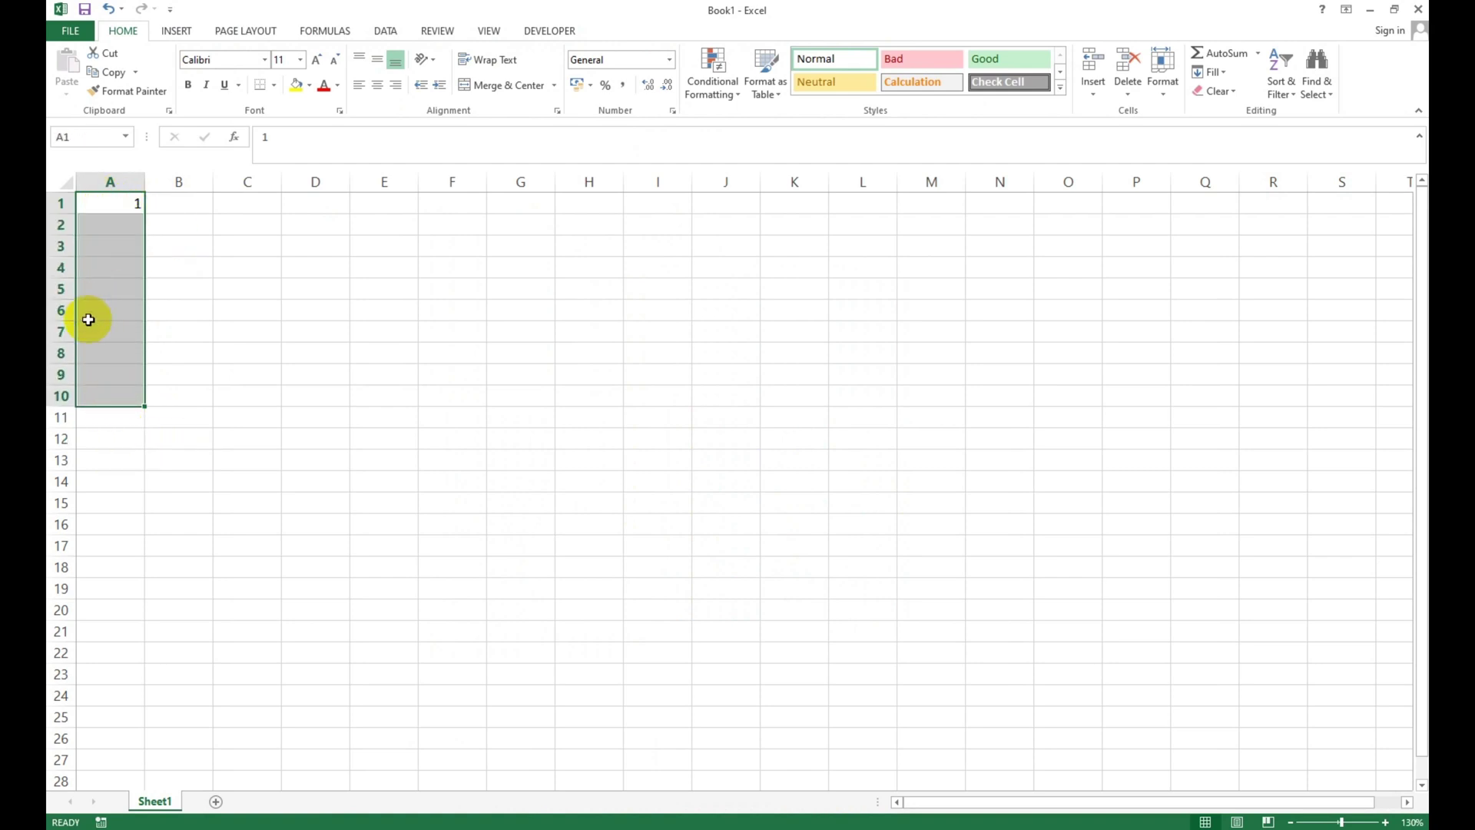
{"action": "scroll", "coordinate": [93, 319], "scroll_direction": "up", "scroll_amount": 2, "text": "ctrl"}
{"action": "scroll", "coordinate": [96, 319], "scroll_direction": "up", "scroll_amount": 3, "text": "ctrl"}
{"action": "scroll", "coordinate": [96, 319], "scroll_direction": "up", "scroll_amount": 1, "text": "ctrl"}
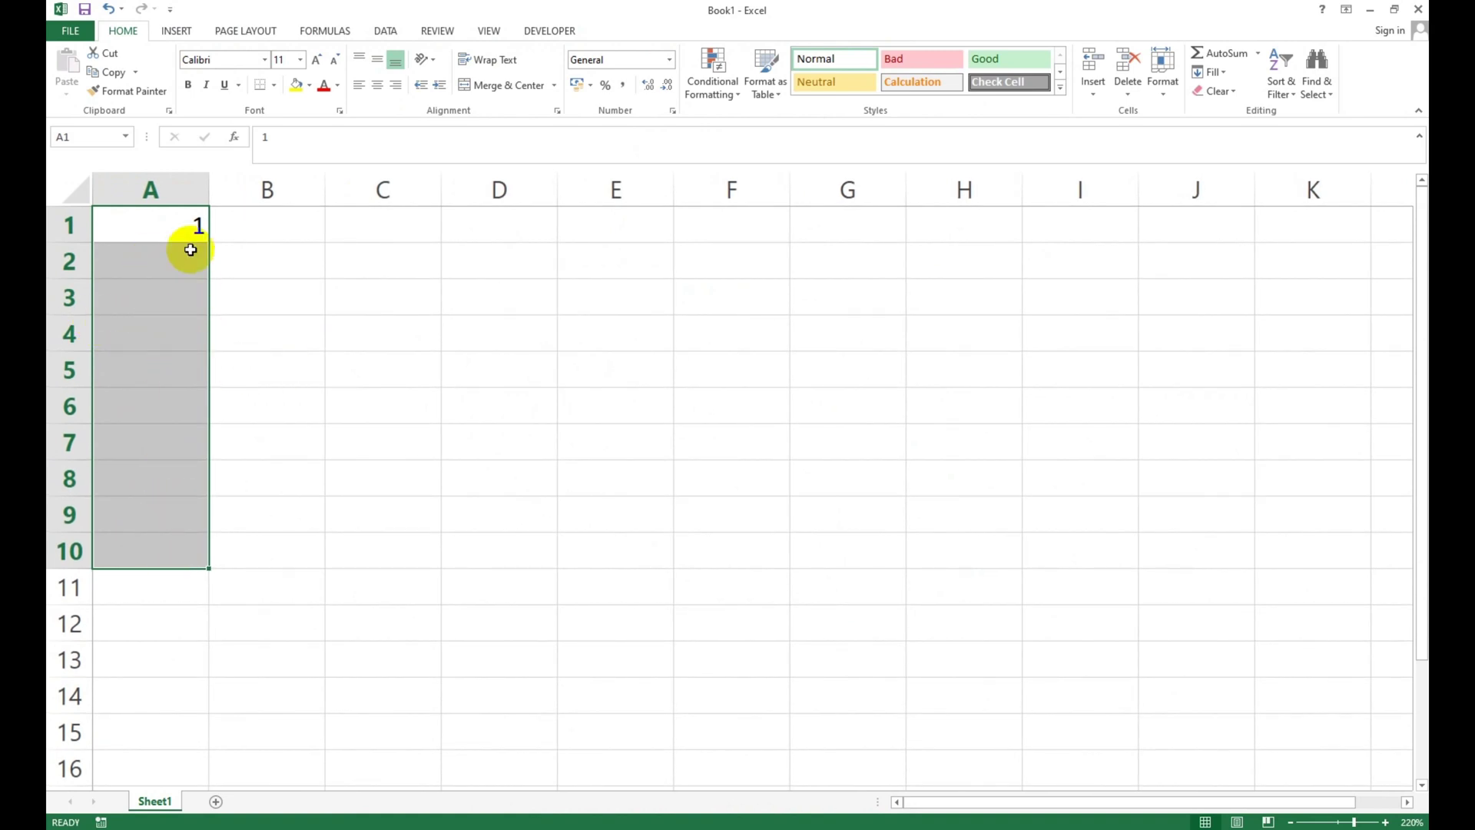
{"action": "left_click_drag", "start_coordinate": [148, 225], "coordinate": [131, 549]}
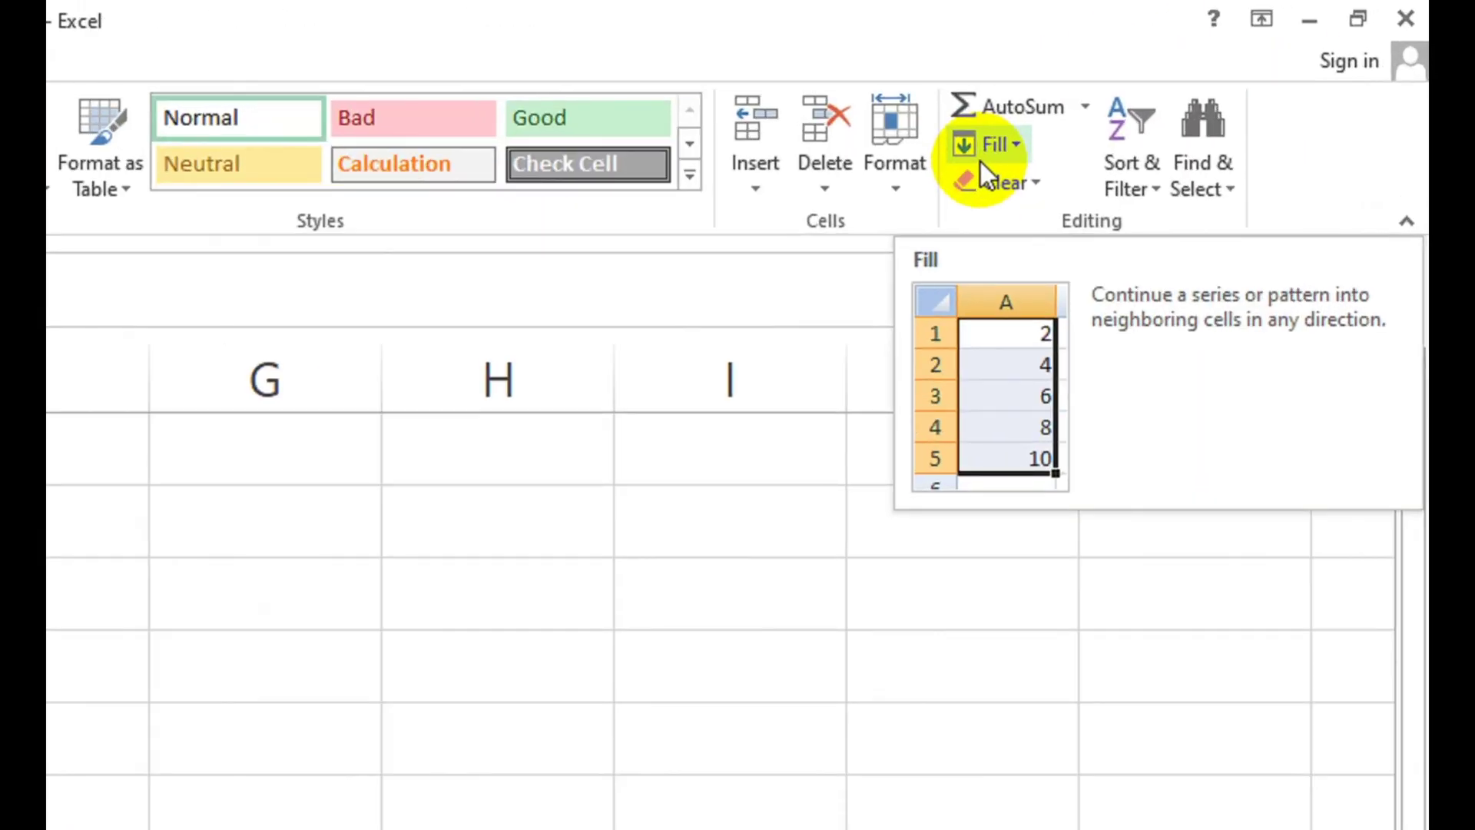
{"action": "left_click", "coordinate": [1208, 83]}
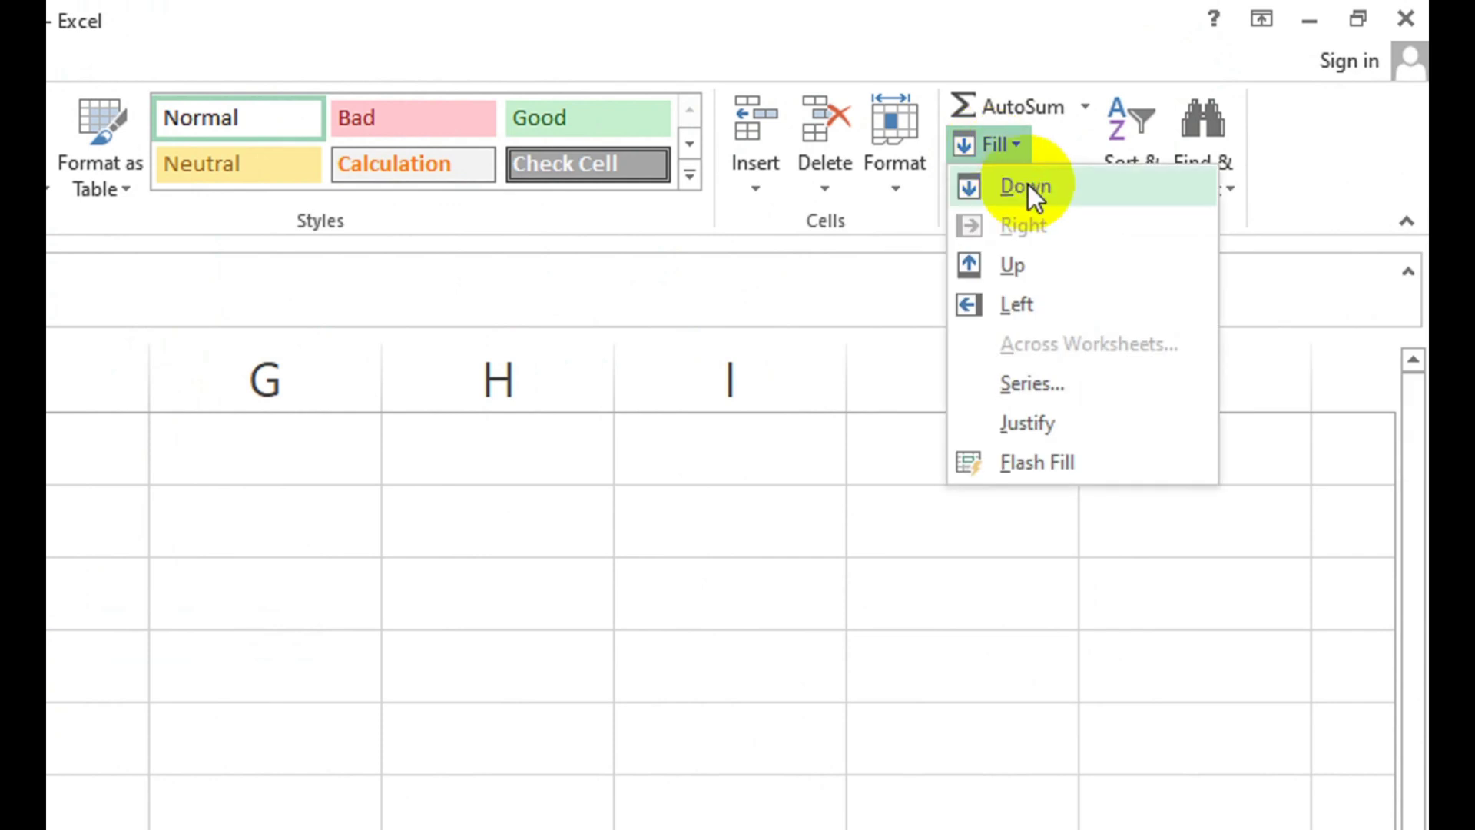
{"action": "left_click", "coordinate": [1028, 184]}
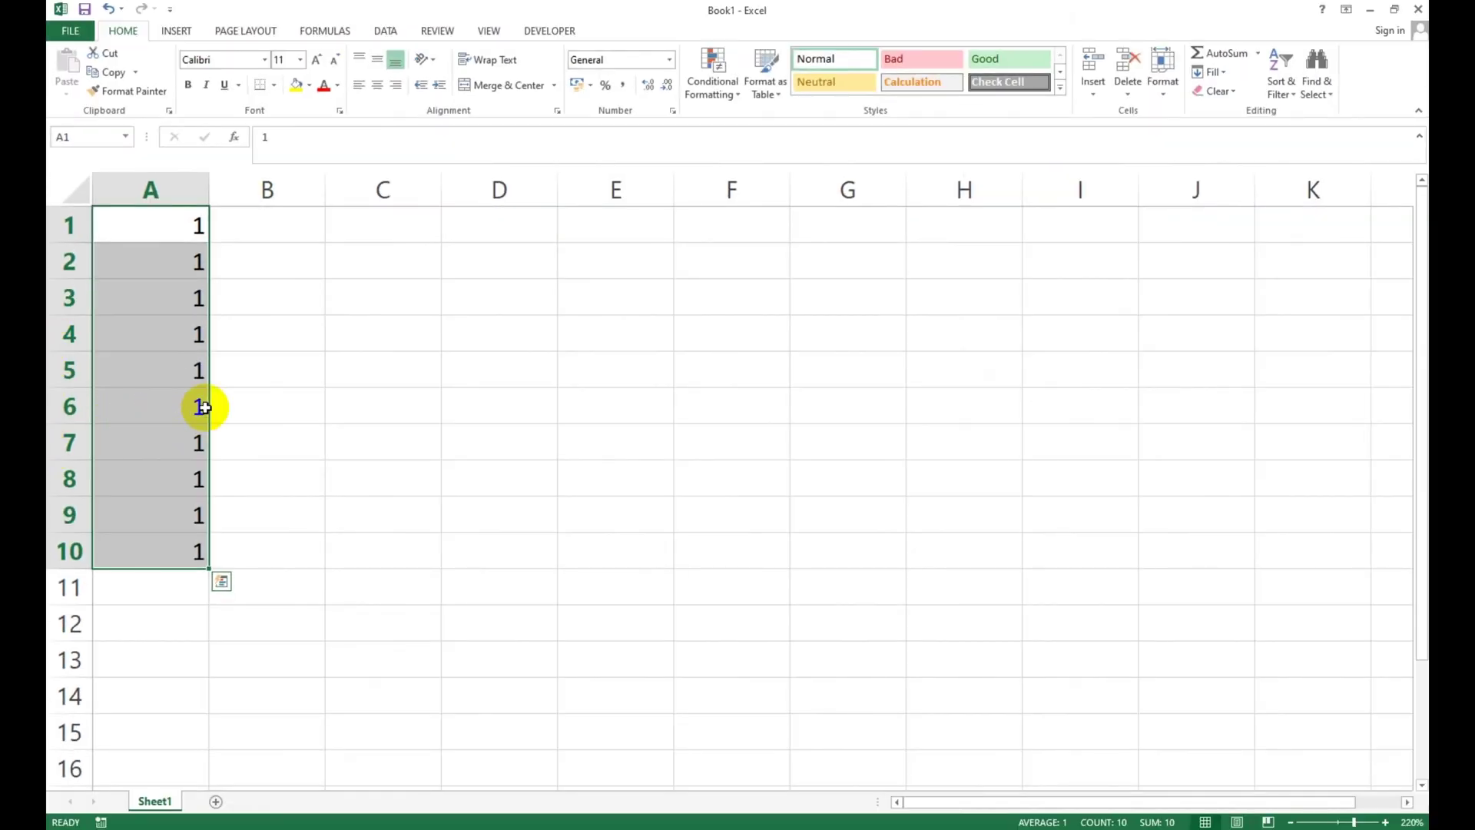
{"action": "key", "text": "ctrl+z"}
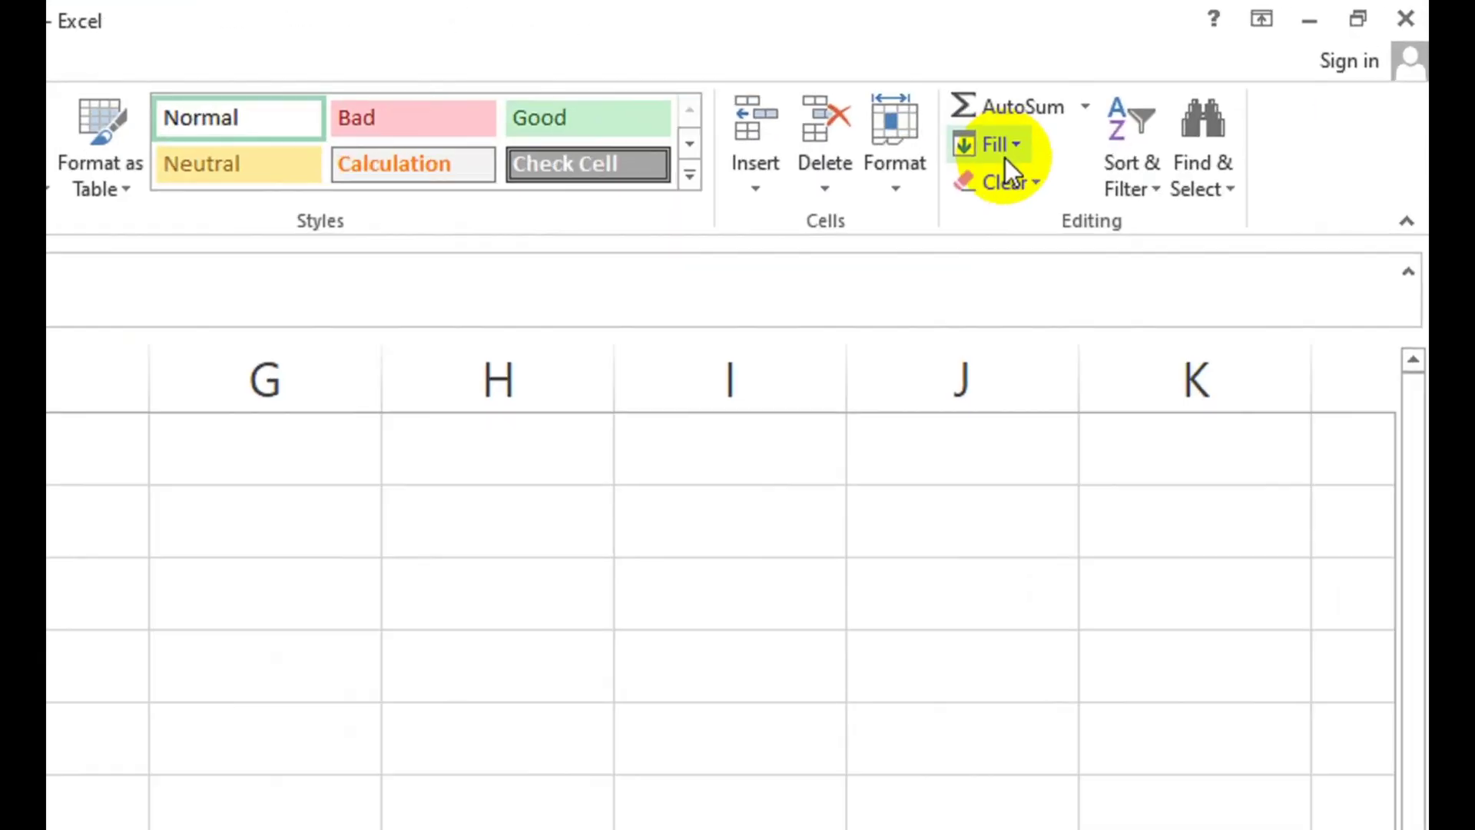
Fill A1:A10 with a series from 1 to 10 using a stop value of 10
{"action": "left_click", "coordinate": [1005, 158]}
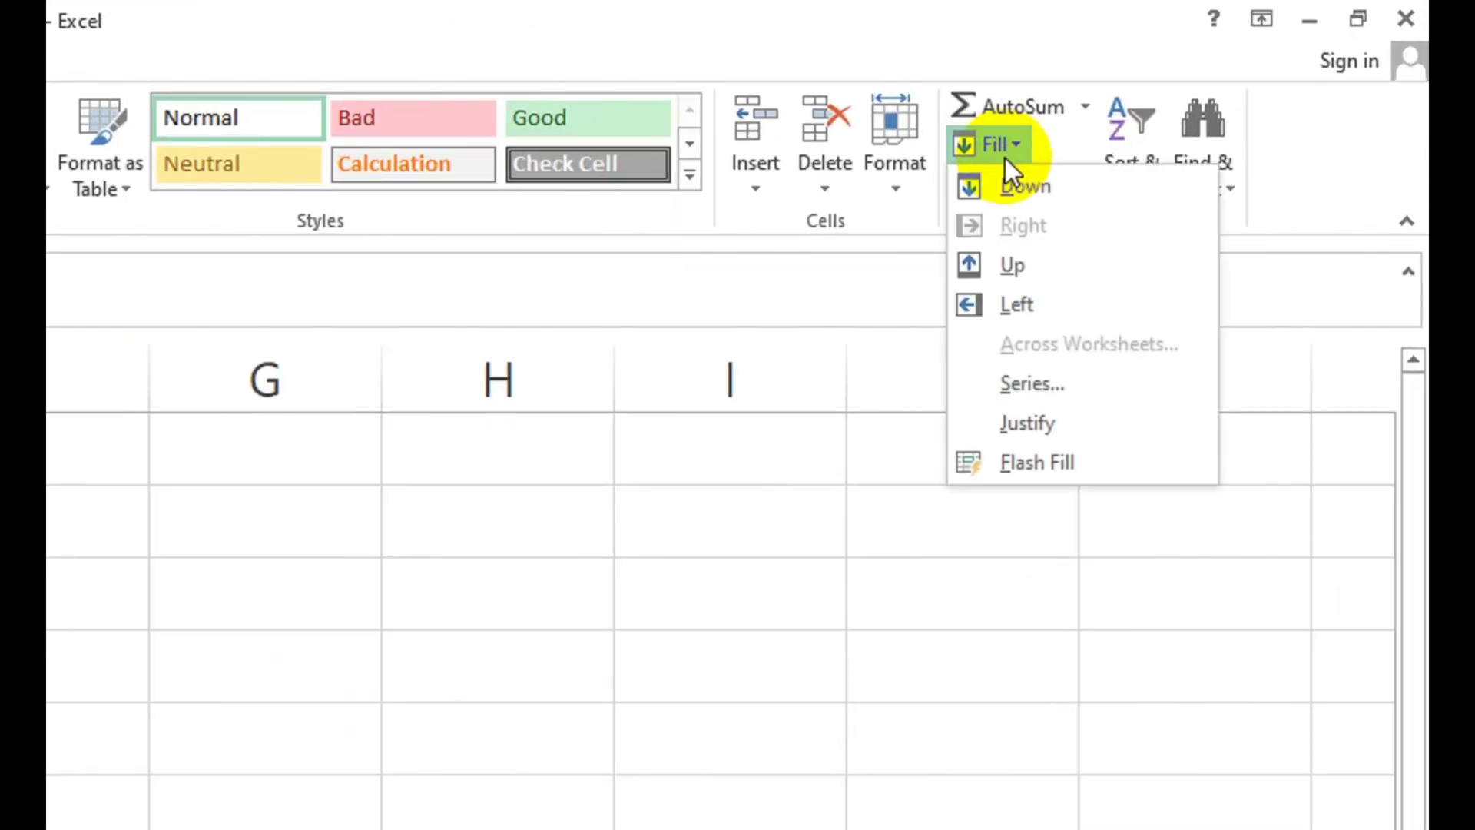
{"action": "left_click", "coordinate": [1054, 381]}
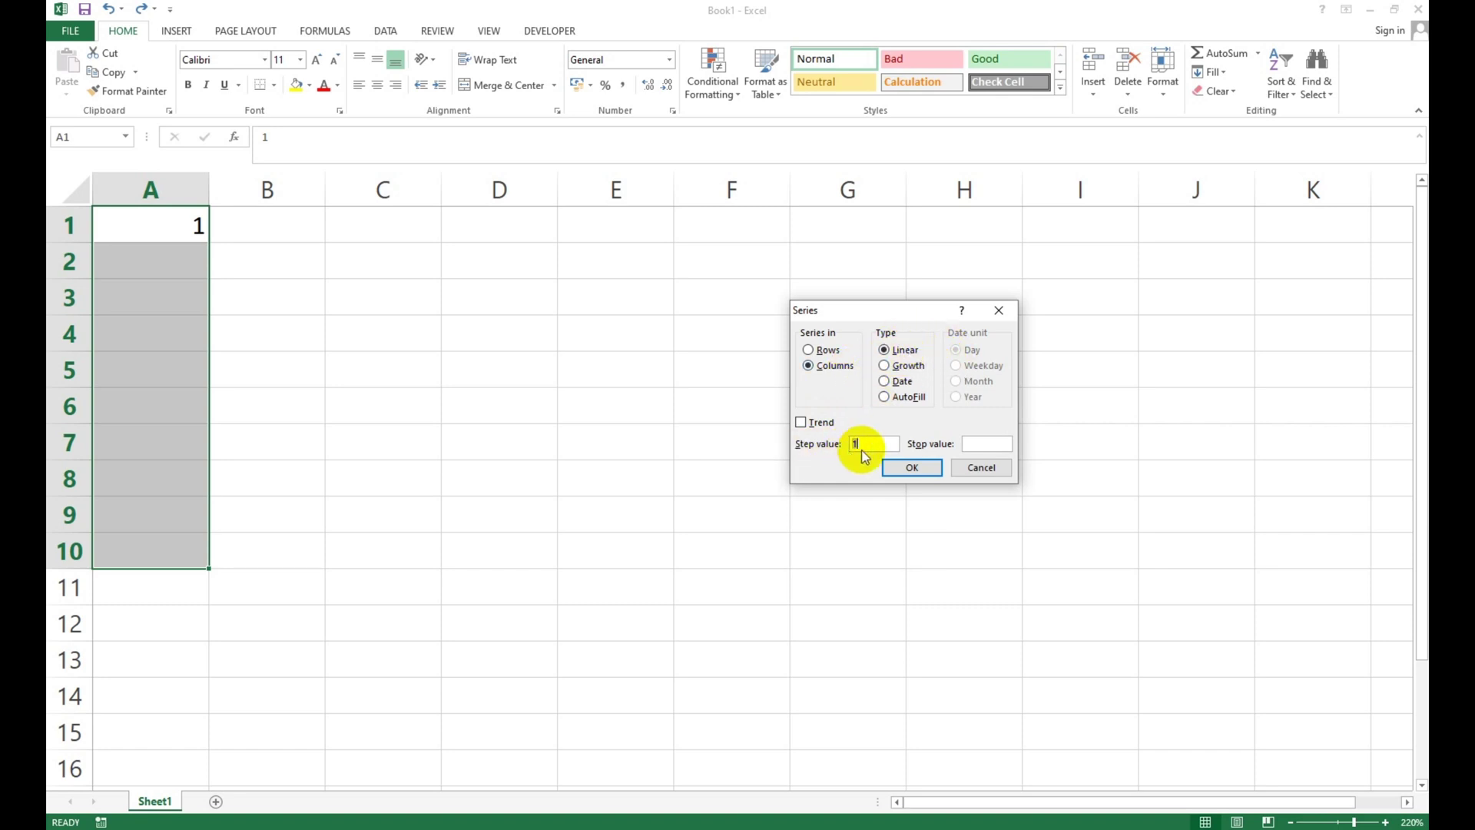
{"action": "left_click", "coordinate": [972, 445]}
{"action": "type", "text": "10"}
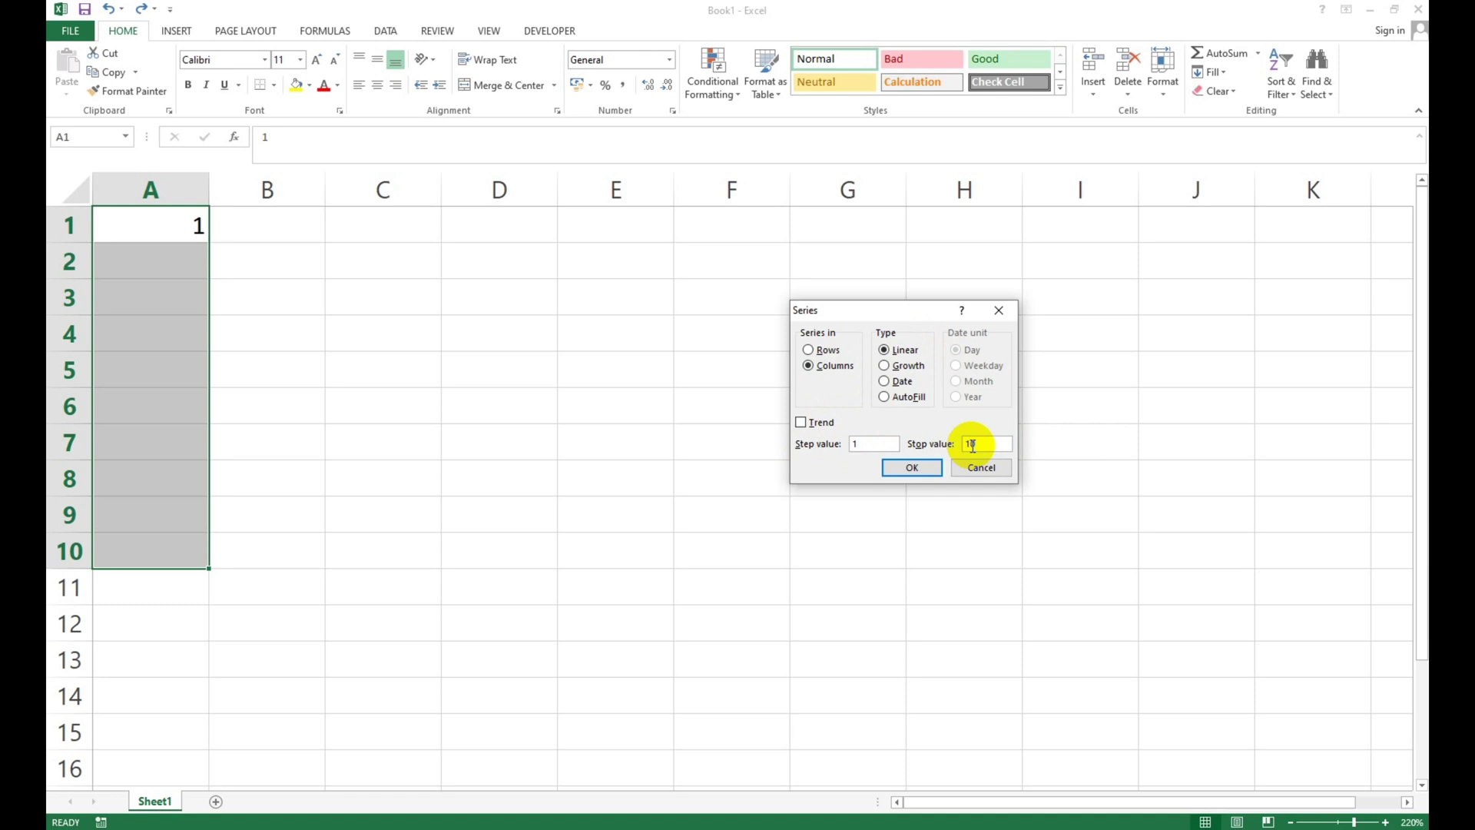
{"action": "left_click", "coordinate": [910, 469]}
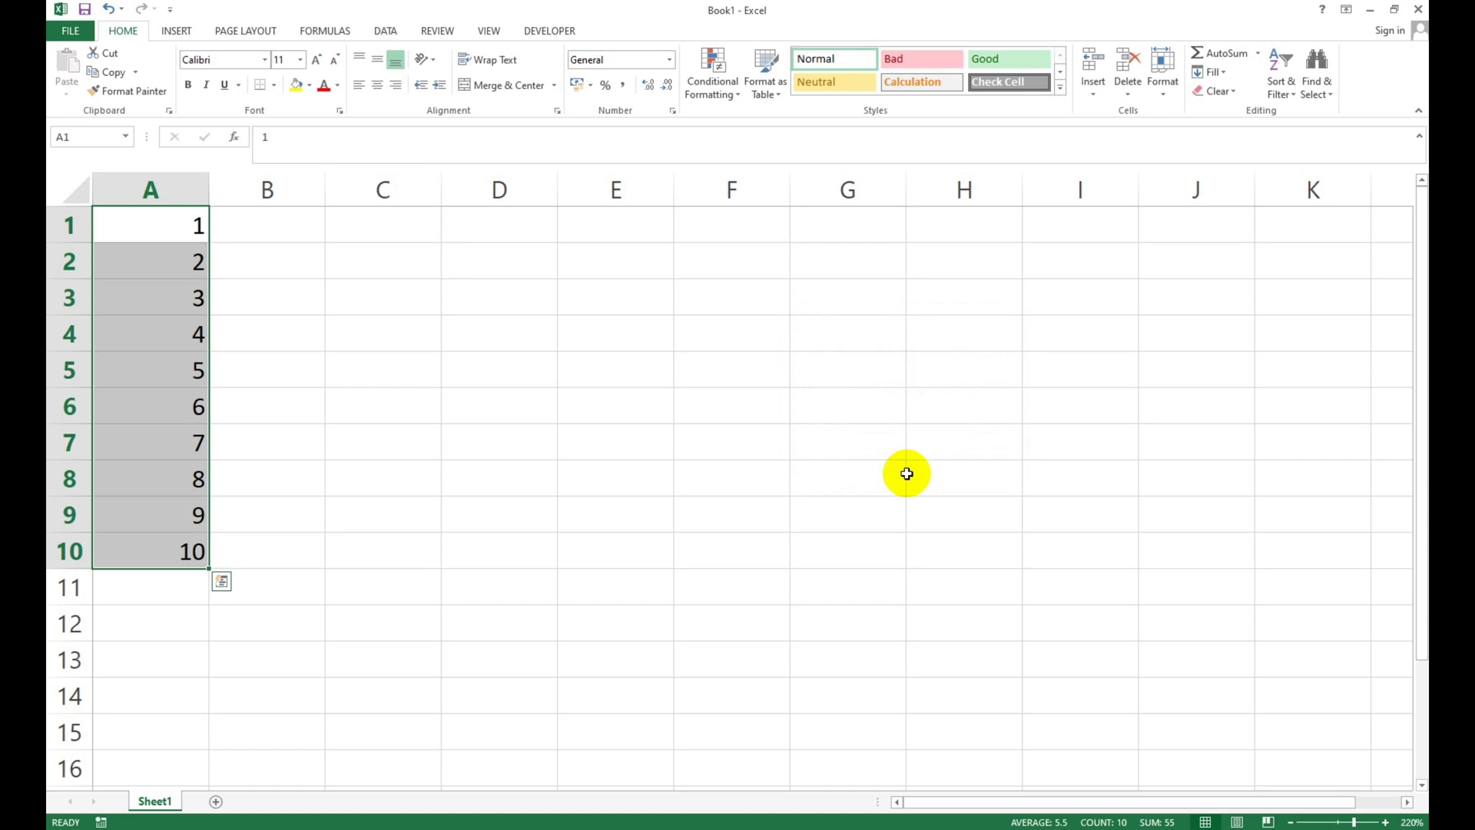
{"action": "left_click", "coordinate": [295, 229]}
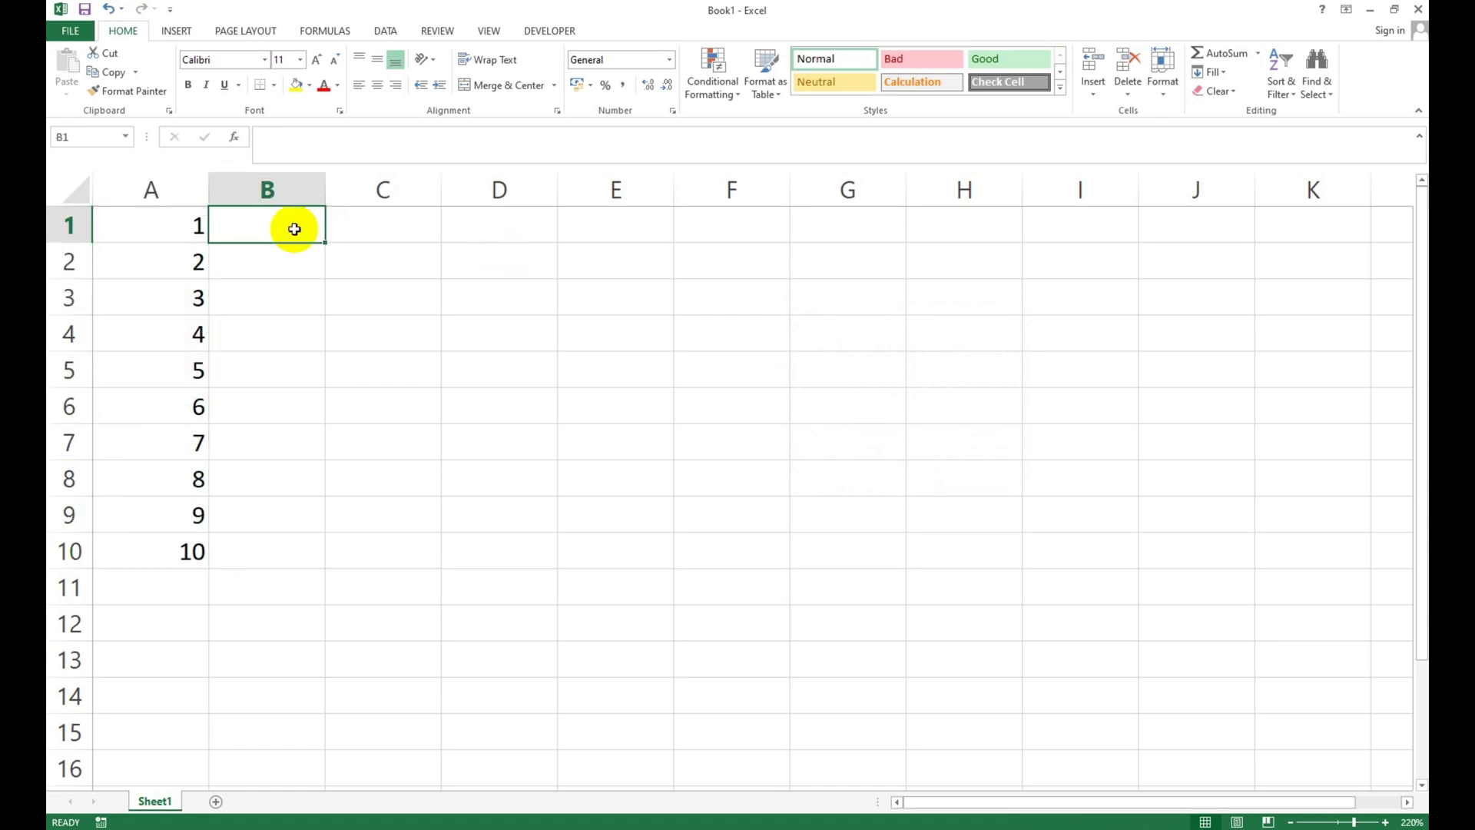
Enter 2 in B1 and fill B1:B10 as a series with step 2, stop 20
{"action": "type", "text": "2"}
{"action": "key", "text": "Return"}
{"action": "left_click_drag", "start_coordinate": [277, 227], "coordinate": [257, 550]}
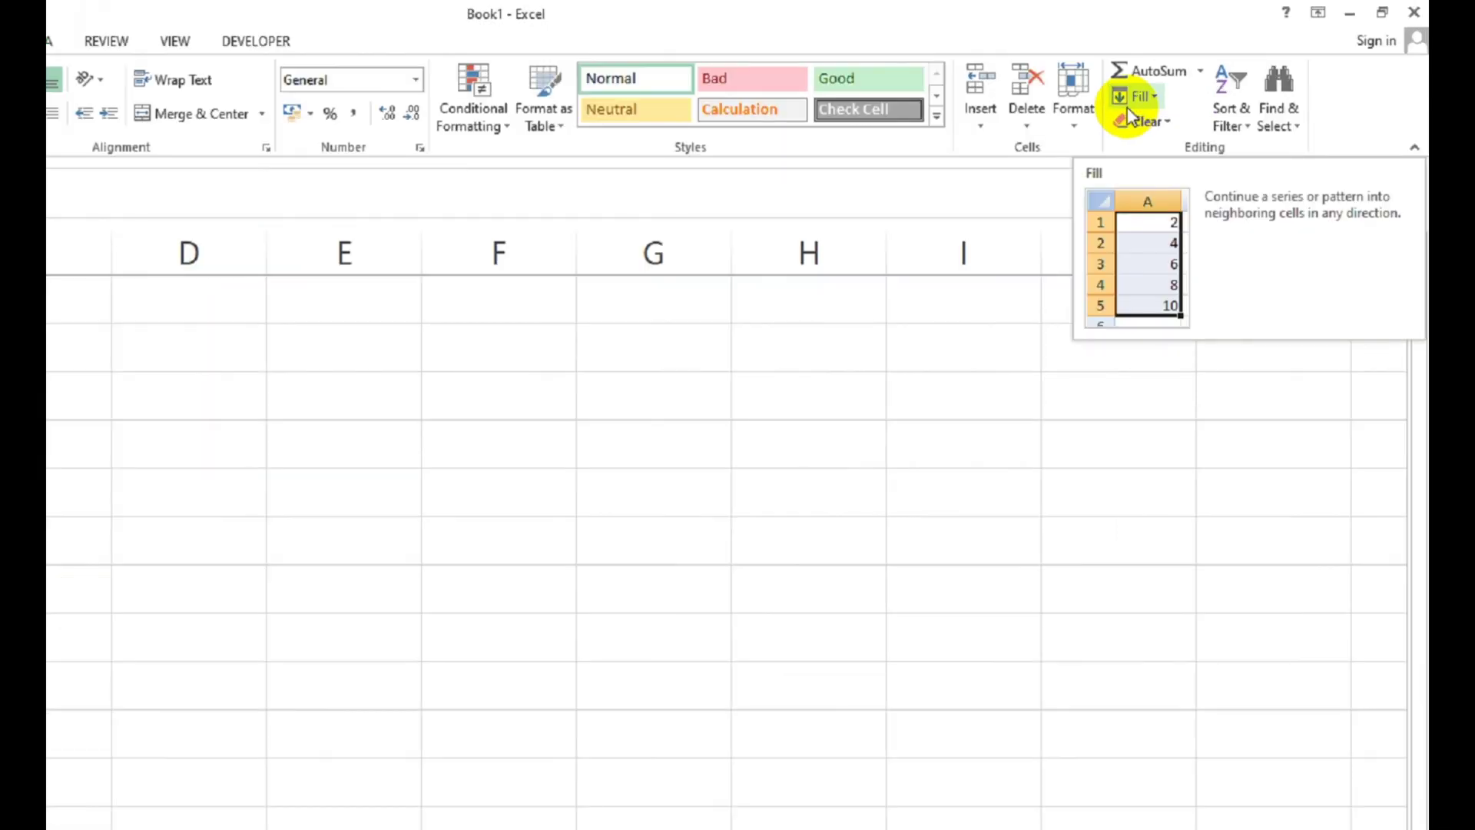
{"action": "left_click", "coordinate": [1126, 106]}
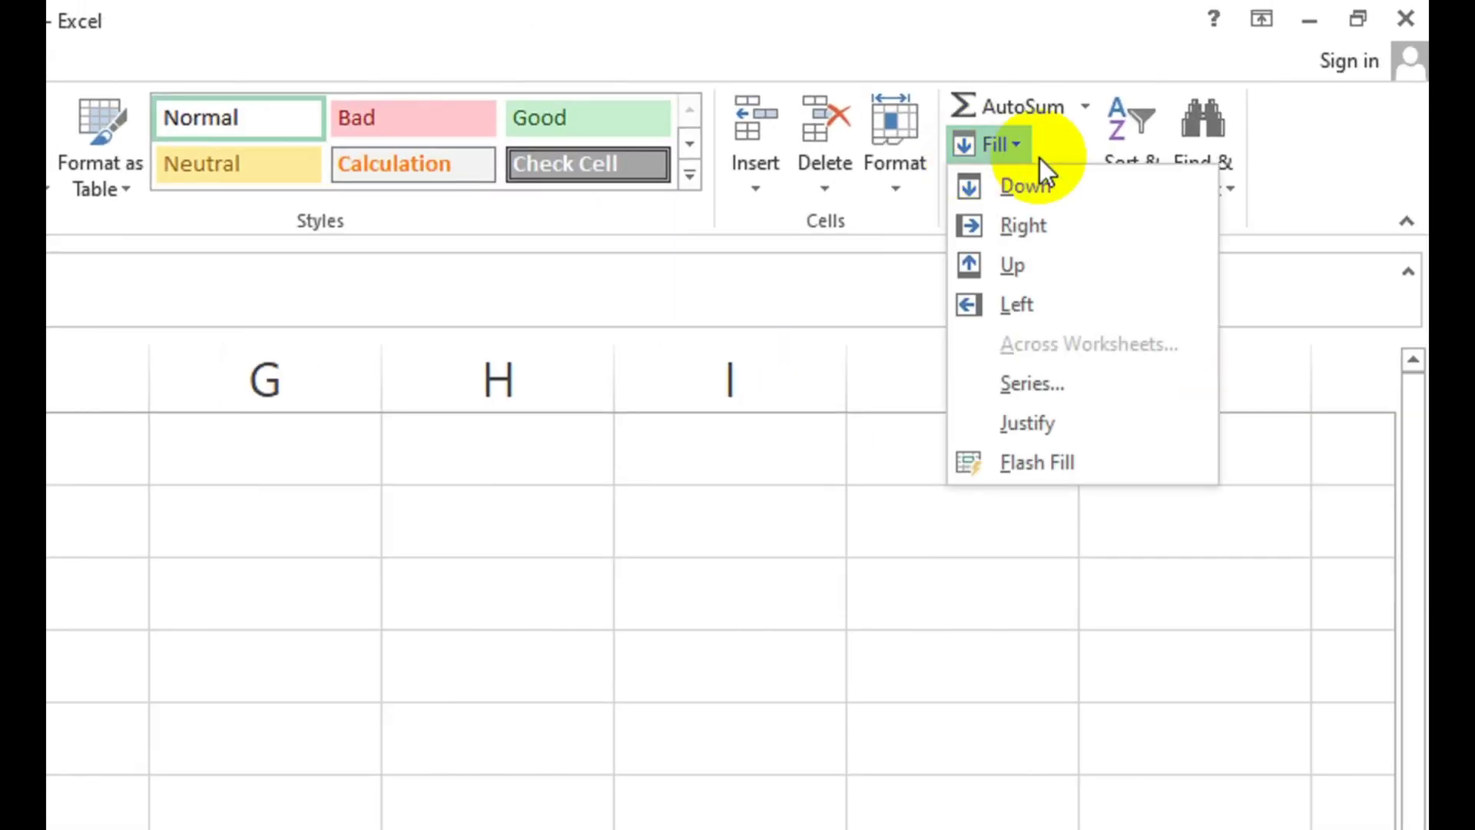
{"action": "left_click", "coordinate": [1022, 388]}
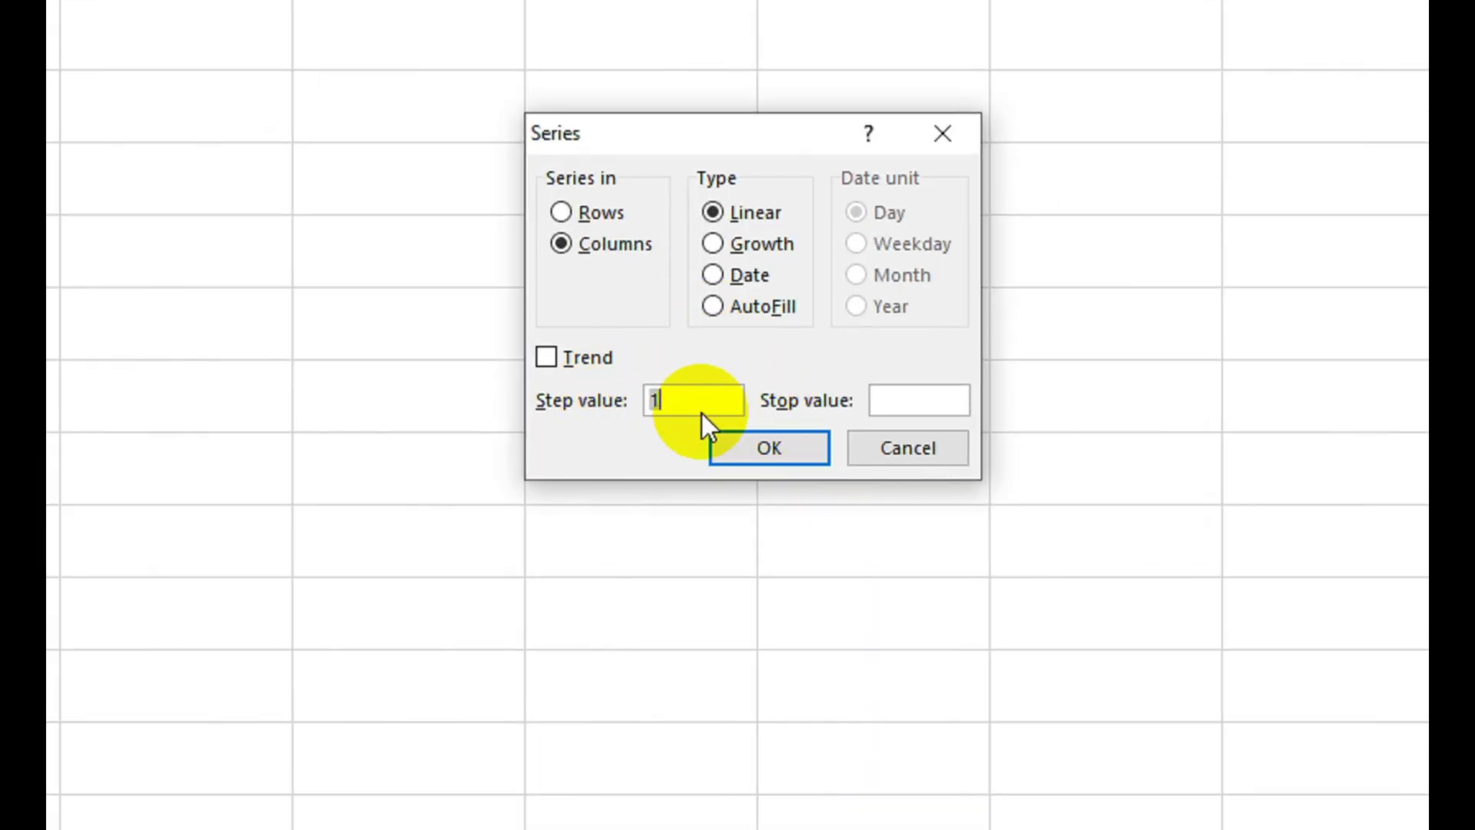
{"action": "key", "text": "BackSpace"}
{"action": "type", "text": "2"}
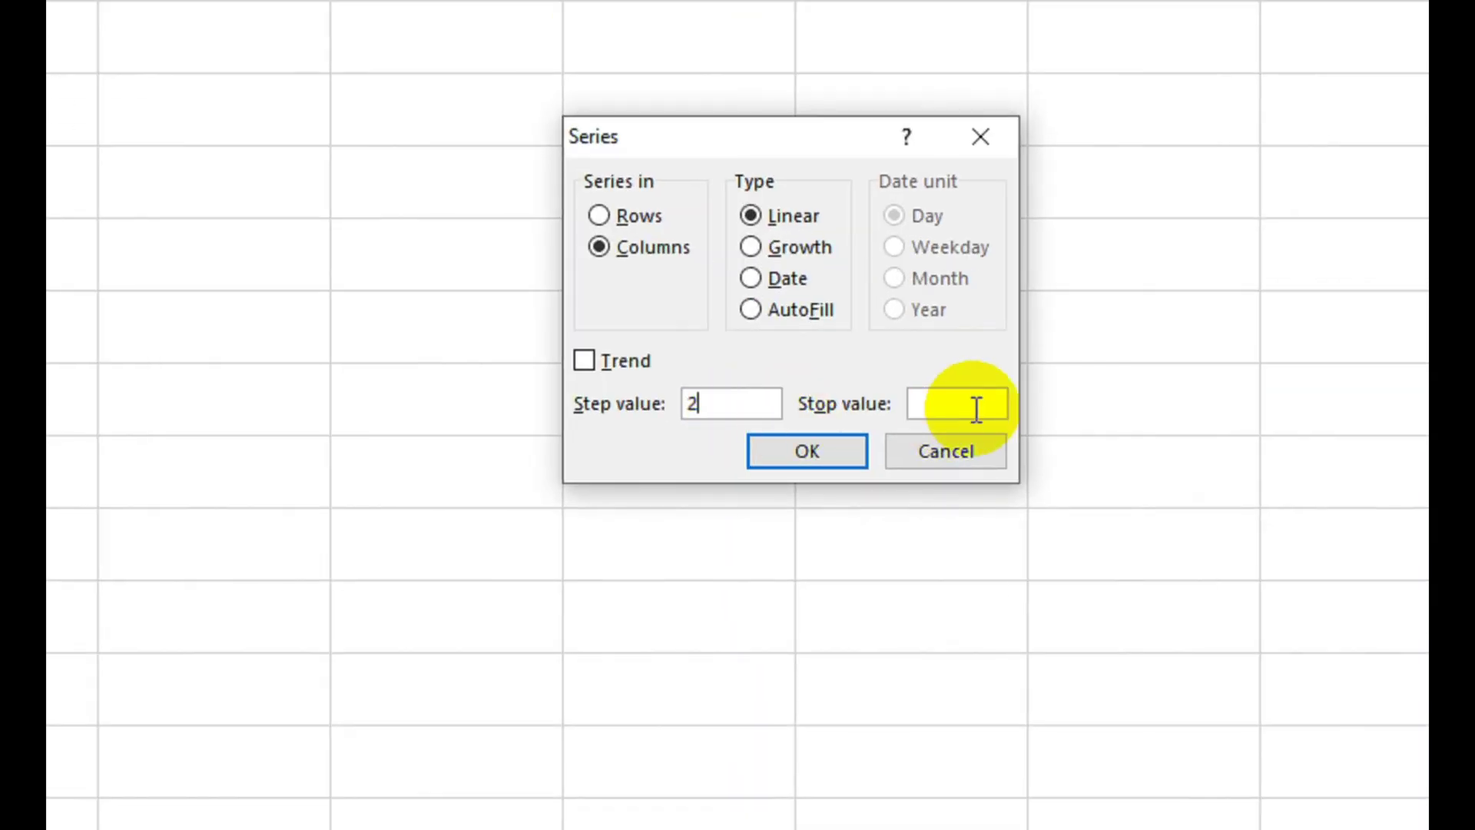
{"action": "left_click", "coordinate": [996, 446]}
{"action": "type", "text": "20"}
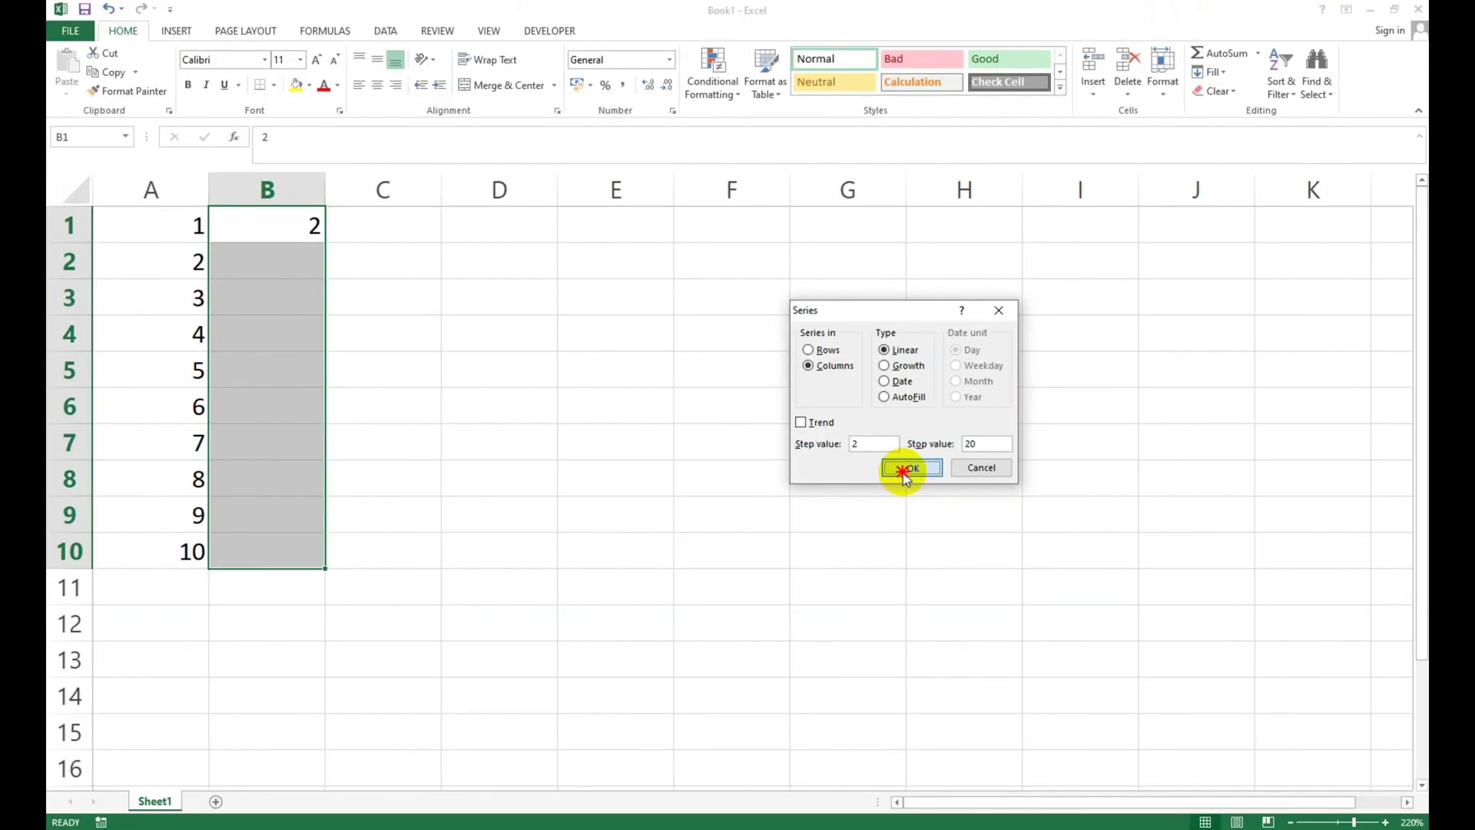
{"action": "left_click", "coordinate": [790, 461]}
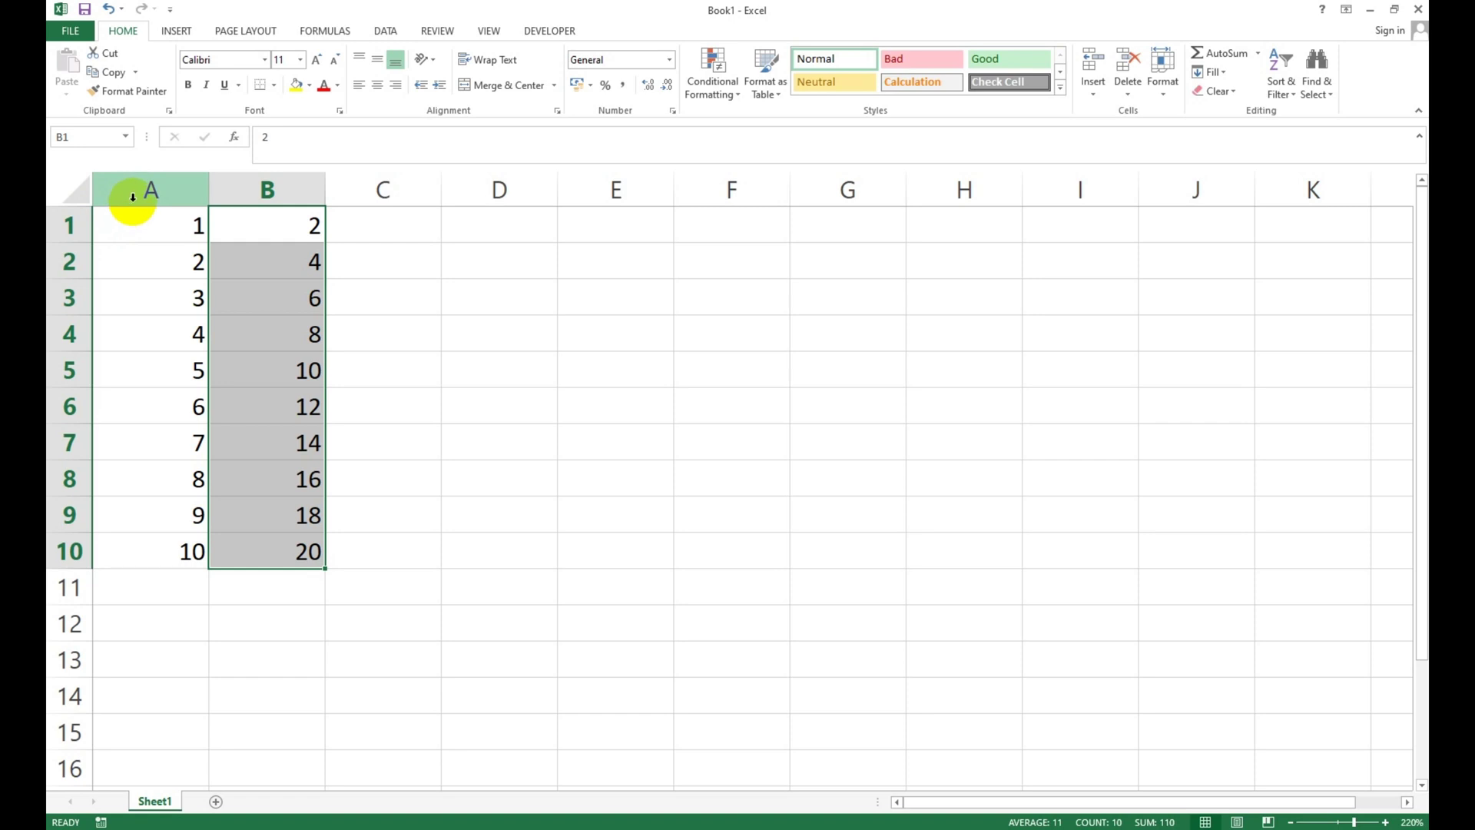
Centre columns A through J both horizontally and vertically
{"action": "left_click_drag", "start_coordinate": [133, 197], "coordinate": [985, 193]}
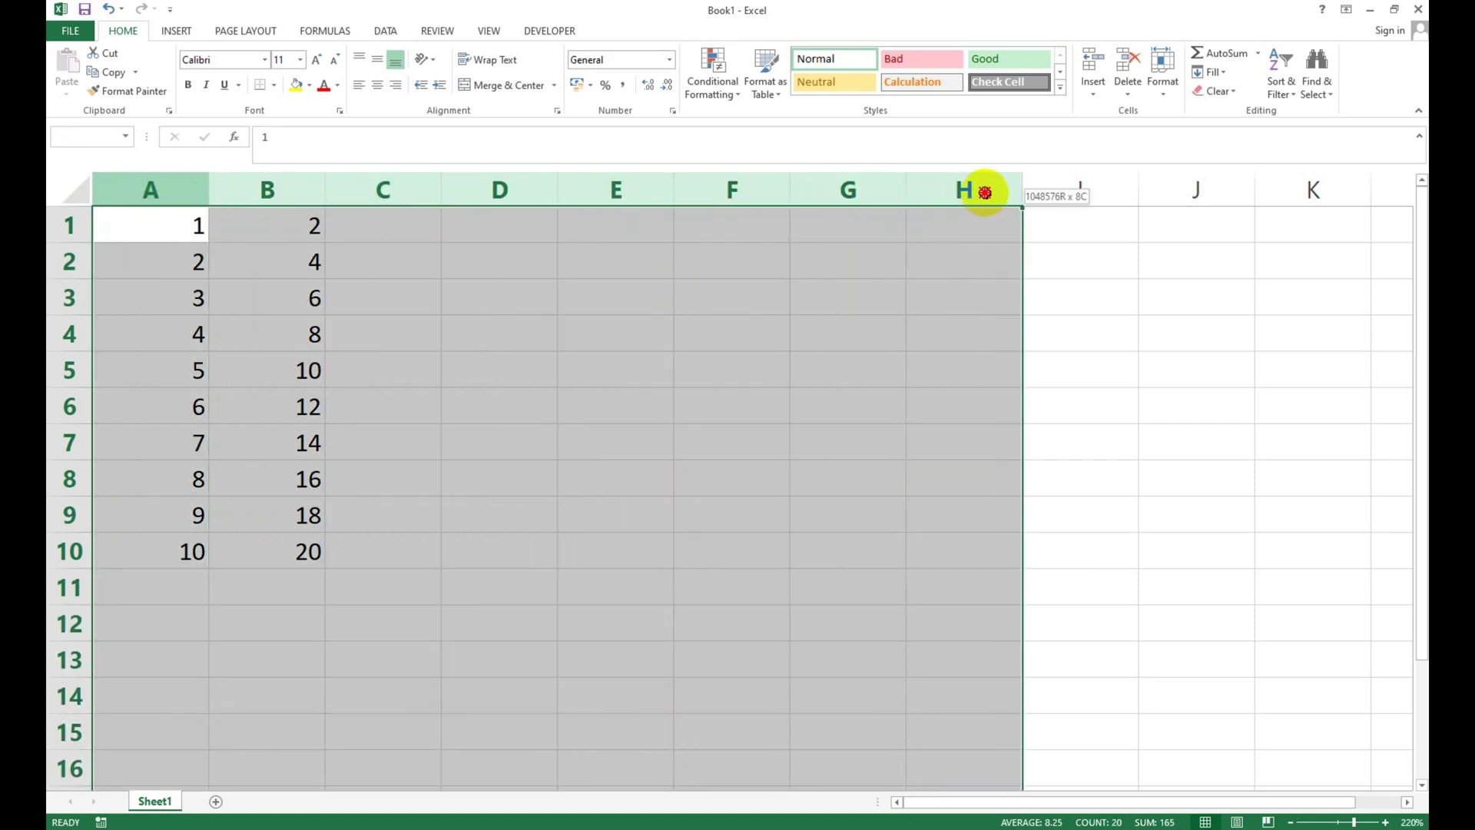
{"action": "left_click_drag", "start_coordinate": [985, 192], "coordinate": [1189, 175]}
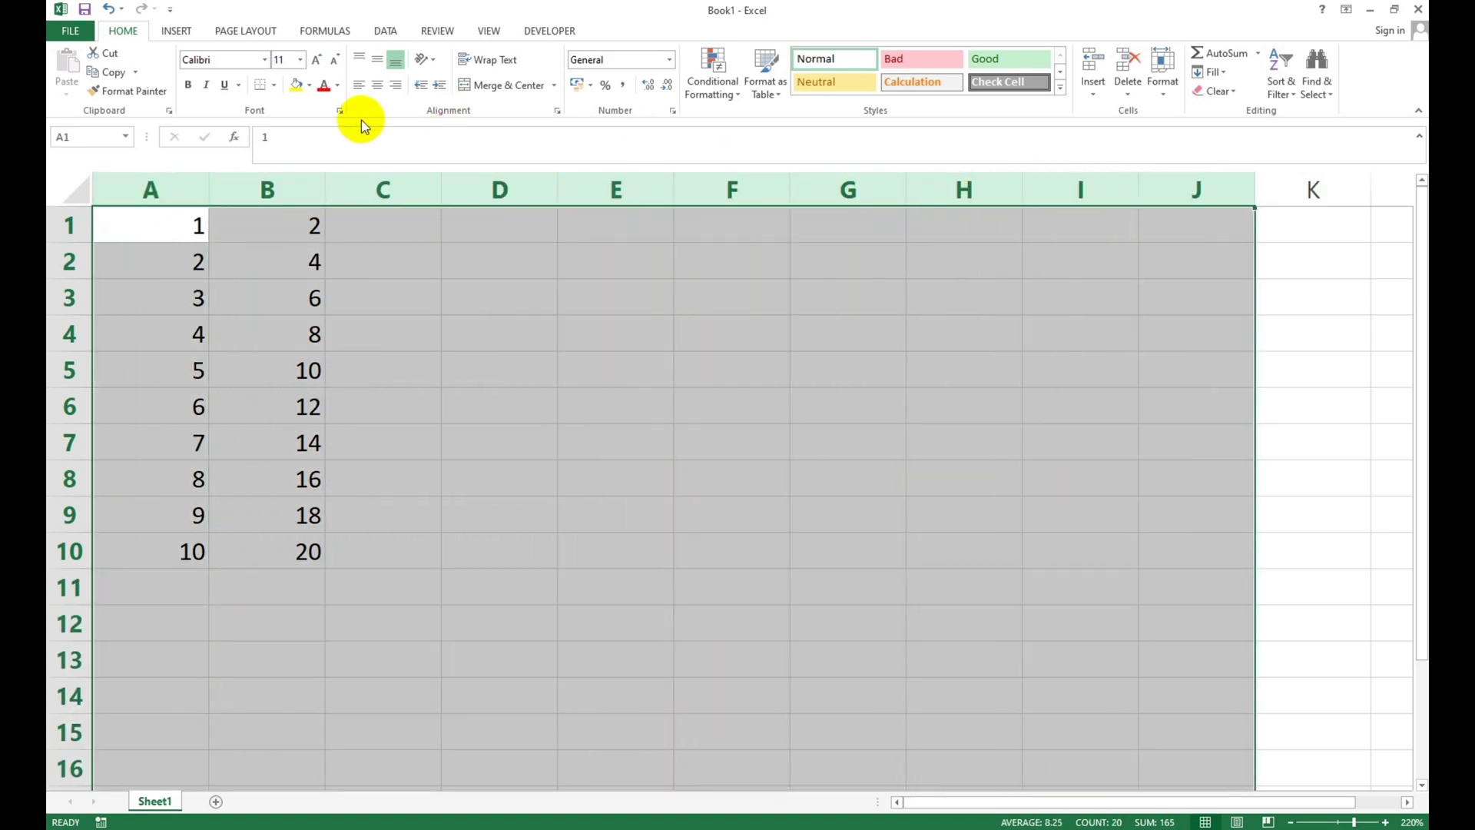
{"action": "left_click", "coordinate": [377, 85]}
{"action": "left_click", "coordinate": [377, 59]}
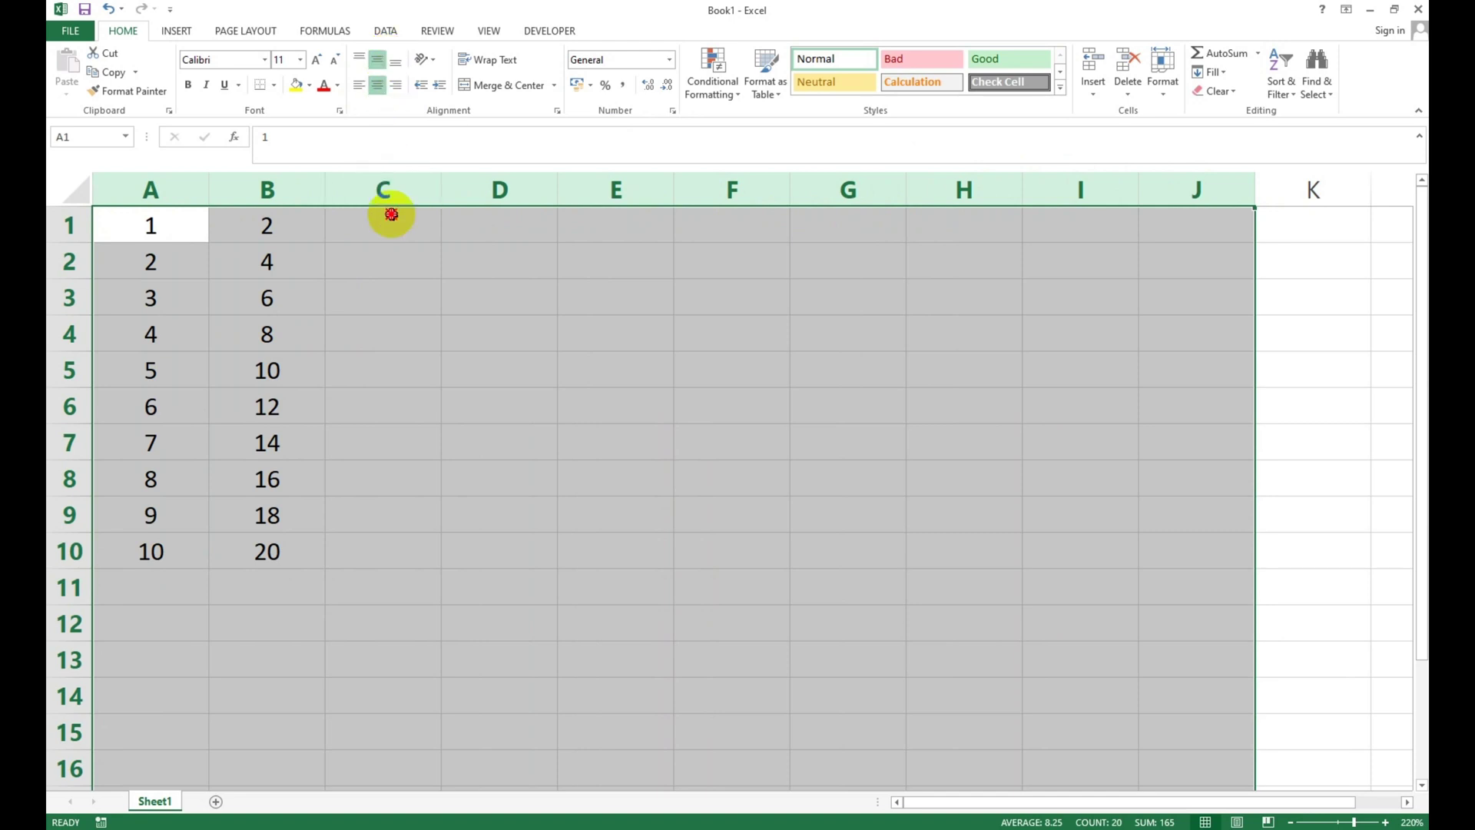
Enter 3 in C1 and fill C1:C10 as a series with stop value 30
{"action": "left_click", "coordinate": [391, 214]}
{"action": "type", "text": "3"}
{"action": "key", "text": "Return"}
{"action": "left_click", "coordinate": [384, 227]}
{"action": "left_click_drag", "start_coordinate": [385, 227], "coordinate": [372, 554]}
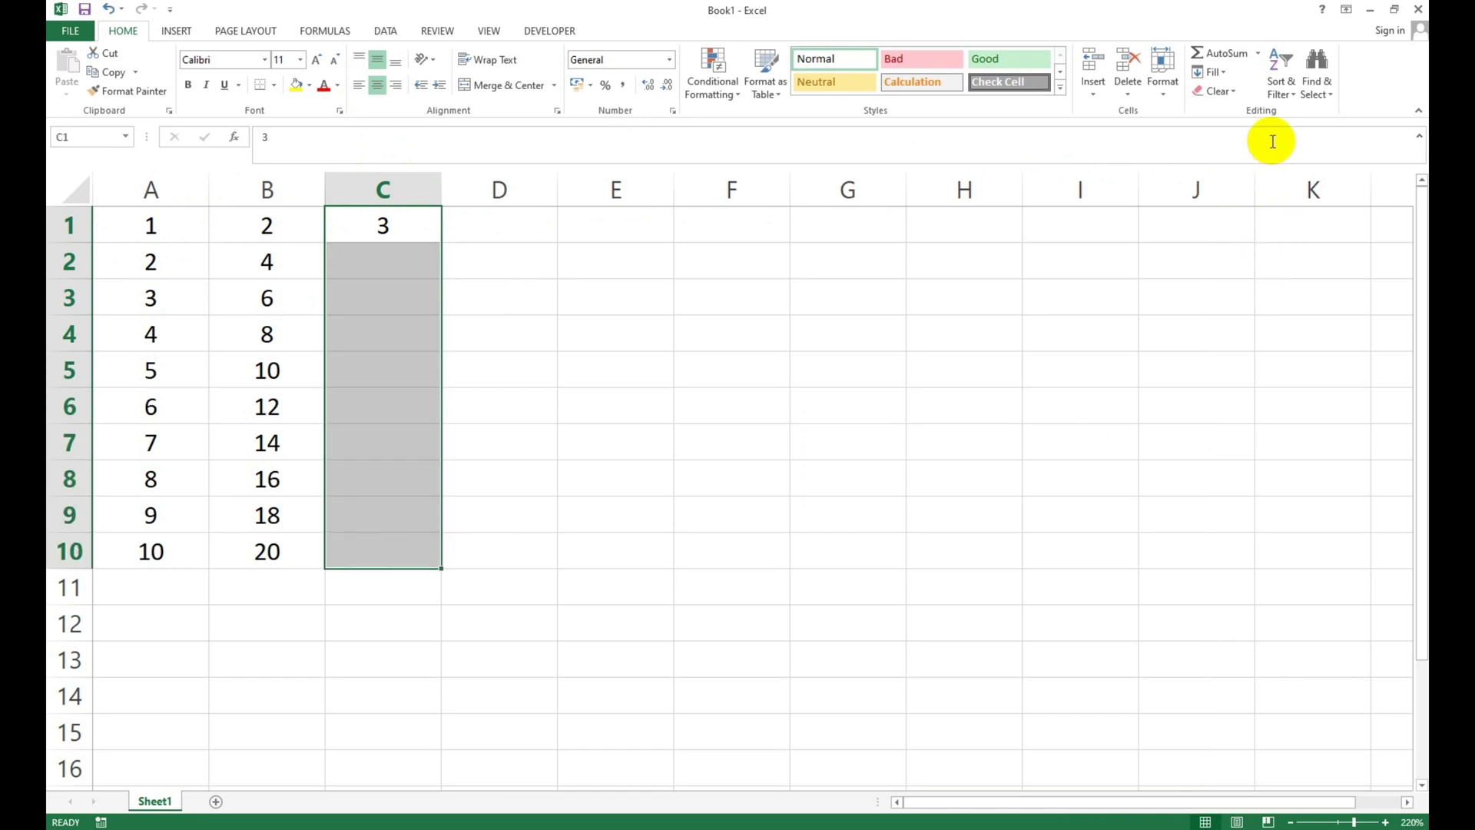
{"action": "left_click", "coordinate": [1221, 72]}
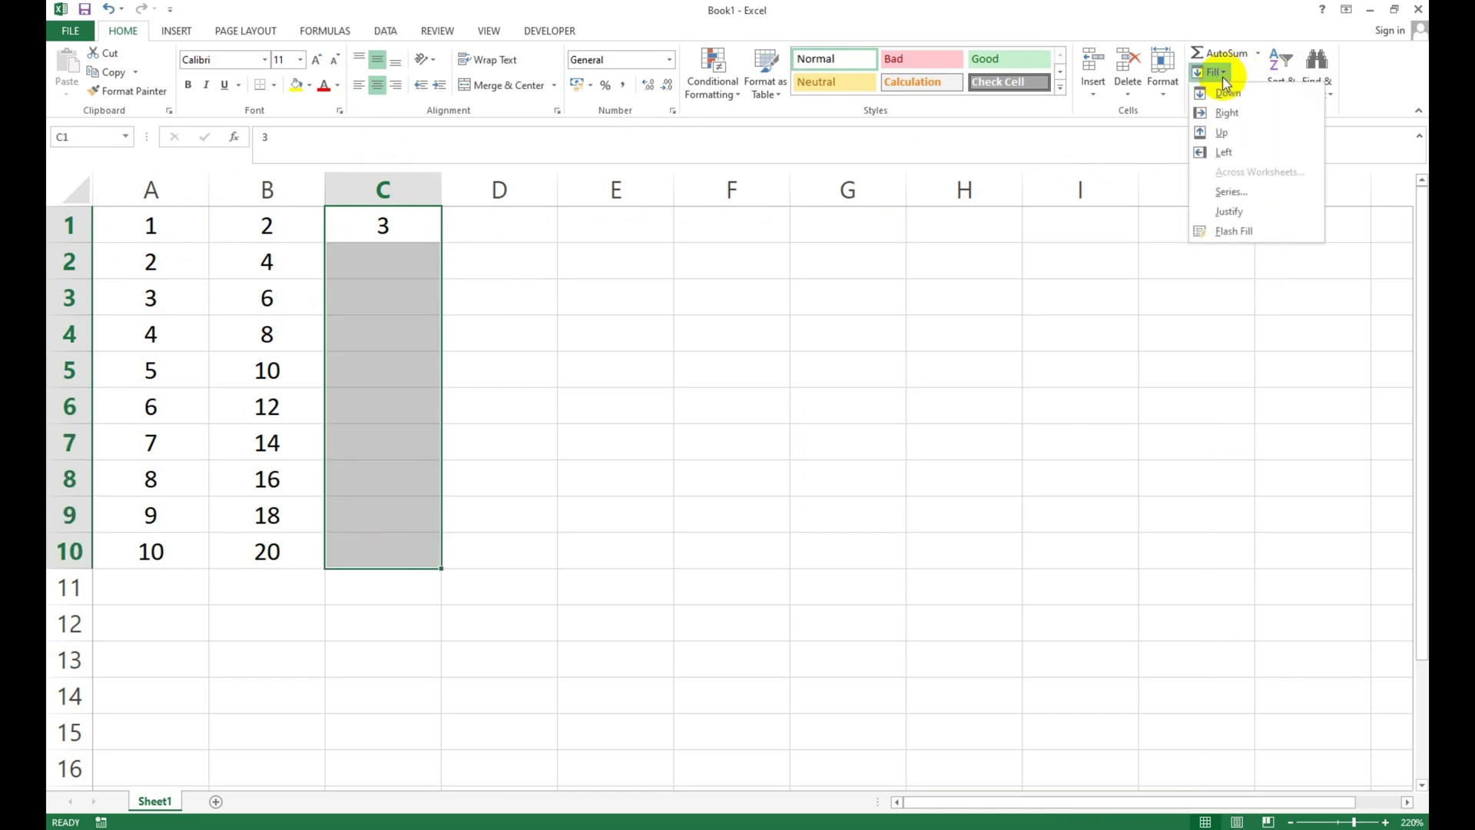
{"action": "left_click", "coordinate": [1245, 192]}
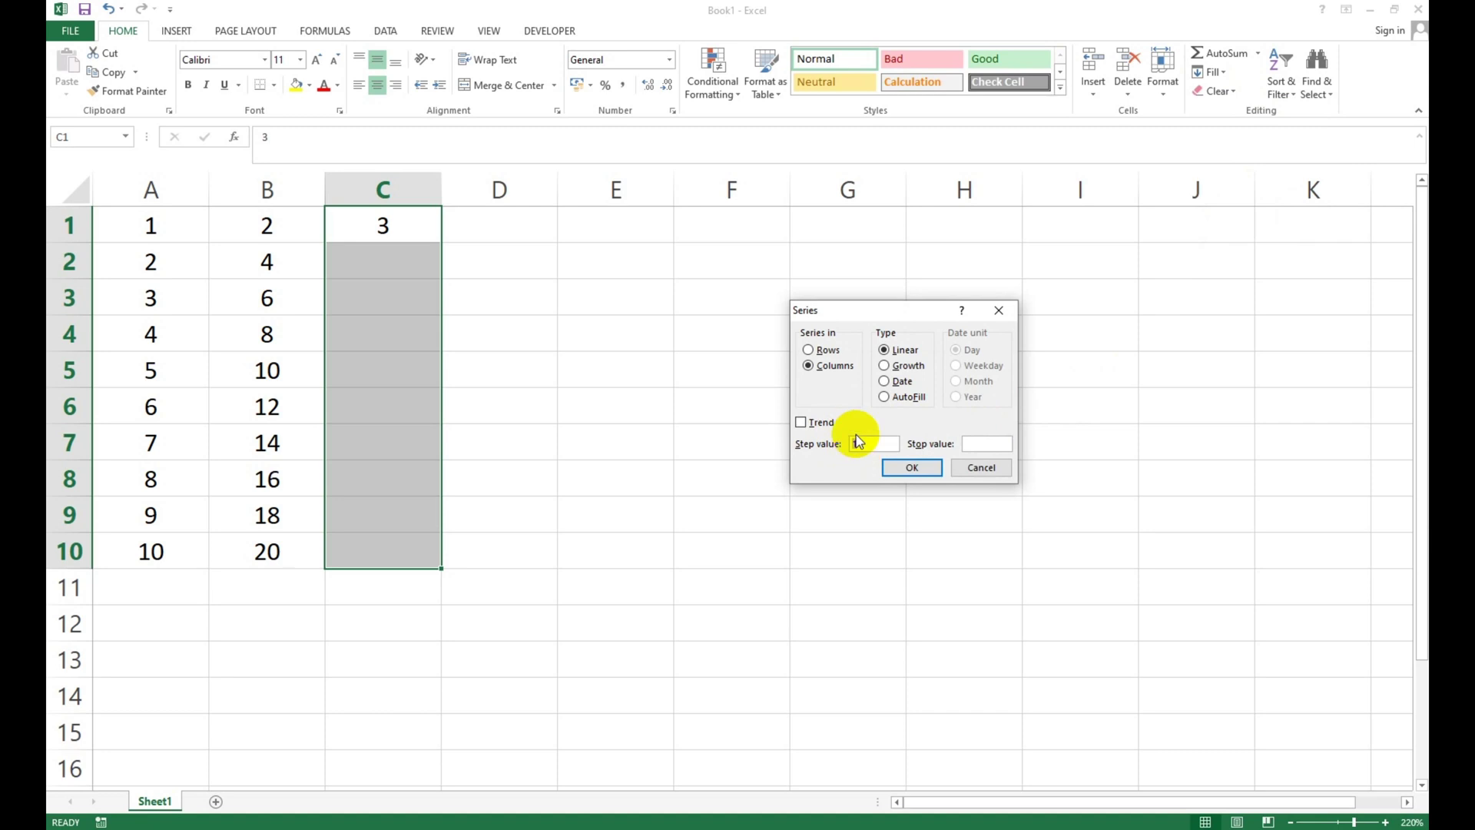
{"action": "type", "text": "30"}
{"action": "left_click", "coordinate": [911, 468]}
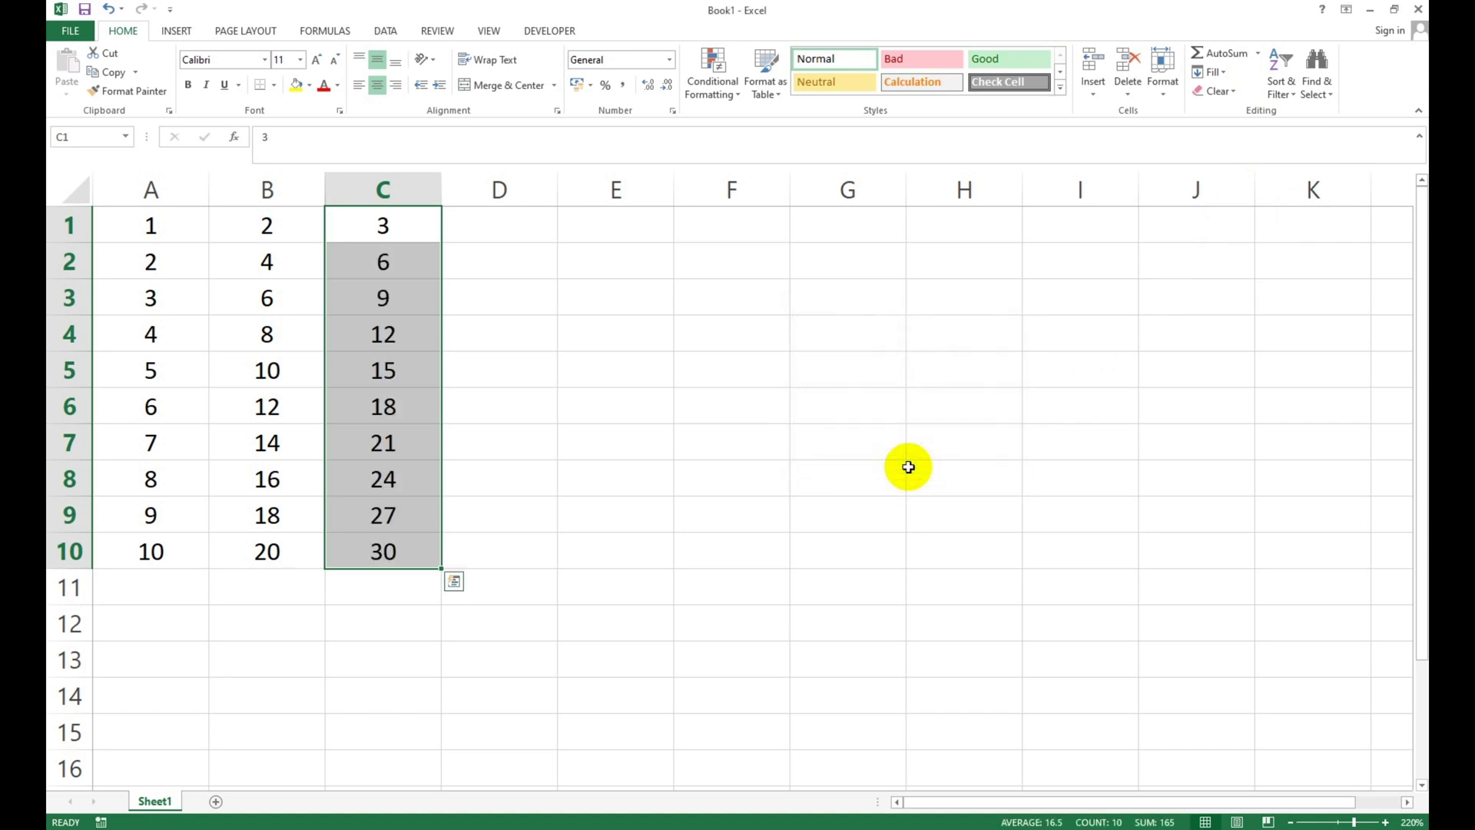
{"action": "left_click", "coordinate": [531, 232]}
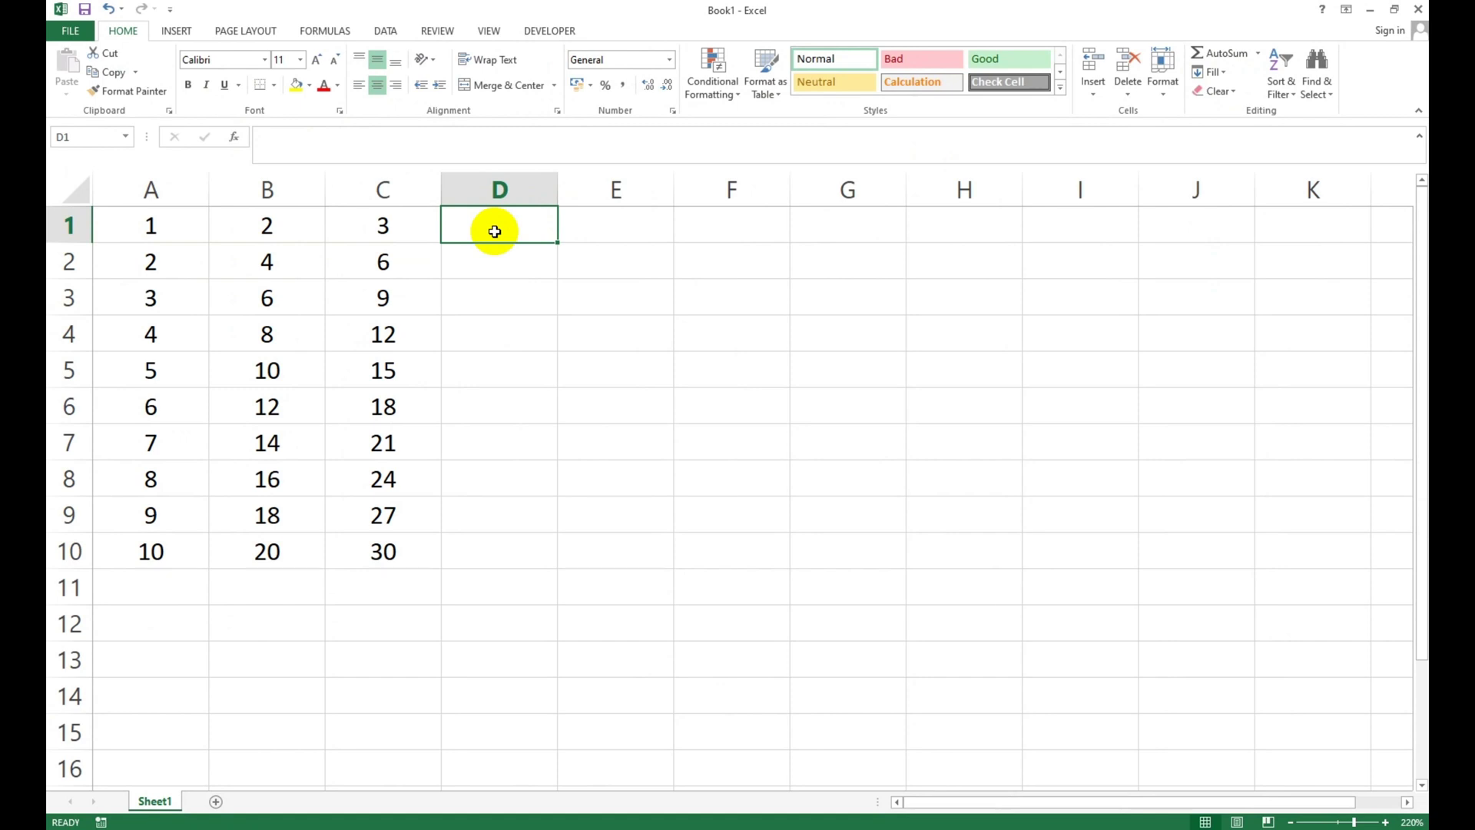
Enter 4 in D1 and 8 in D2
{"action": "type", "text": "4"}
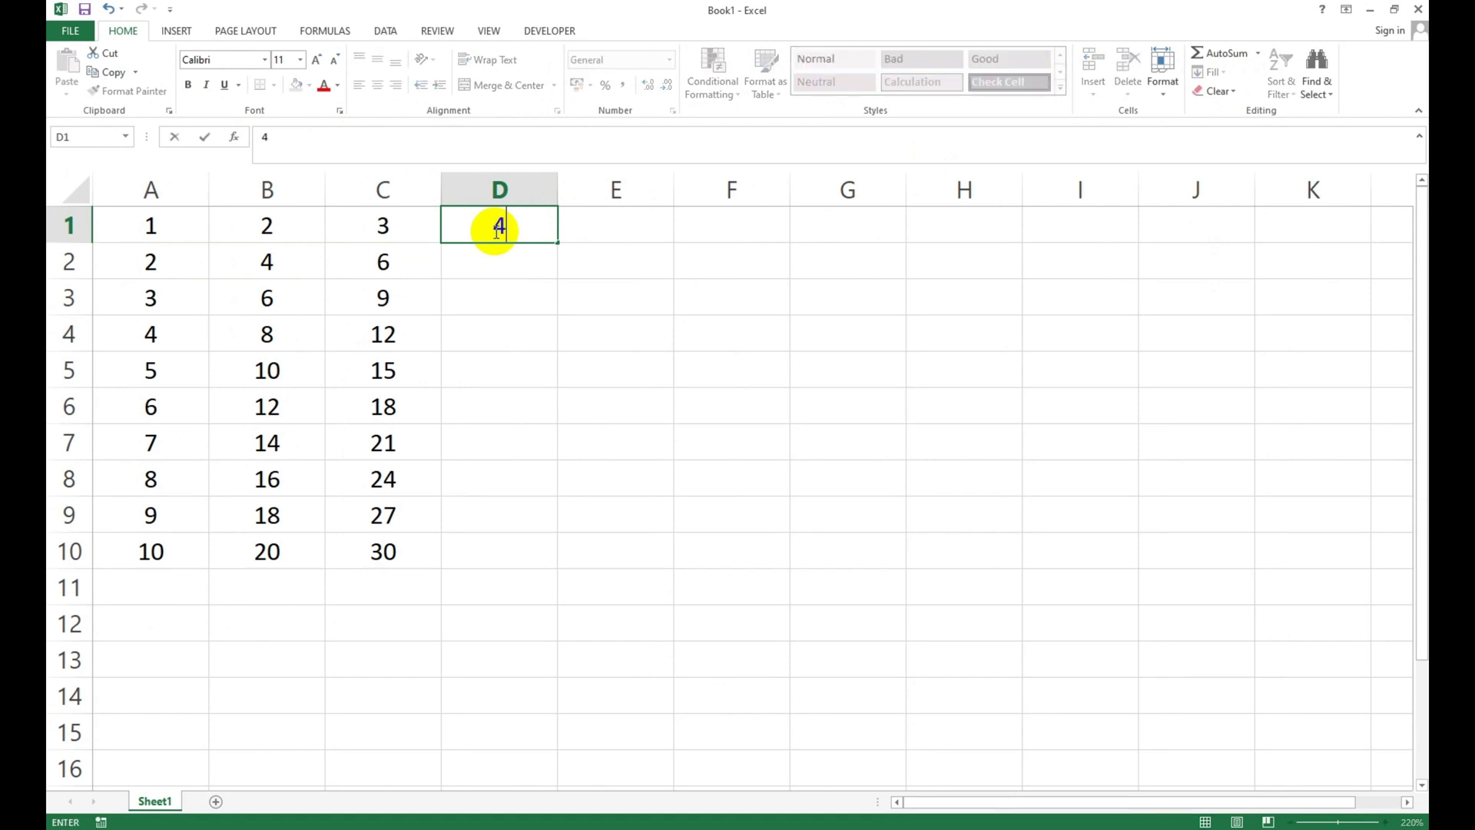
{"action": "key", "text": "Return"}
{"action": "type", "text": "5"}
{"action": "key", "text": "BackSpace"}
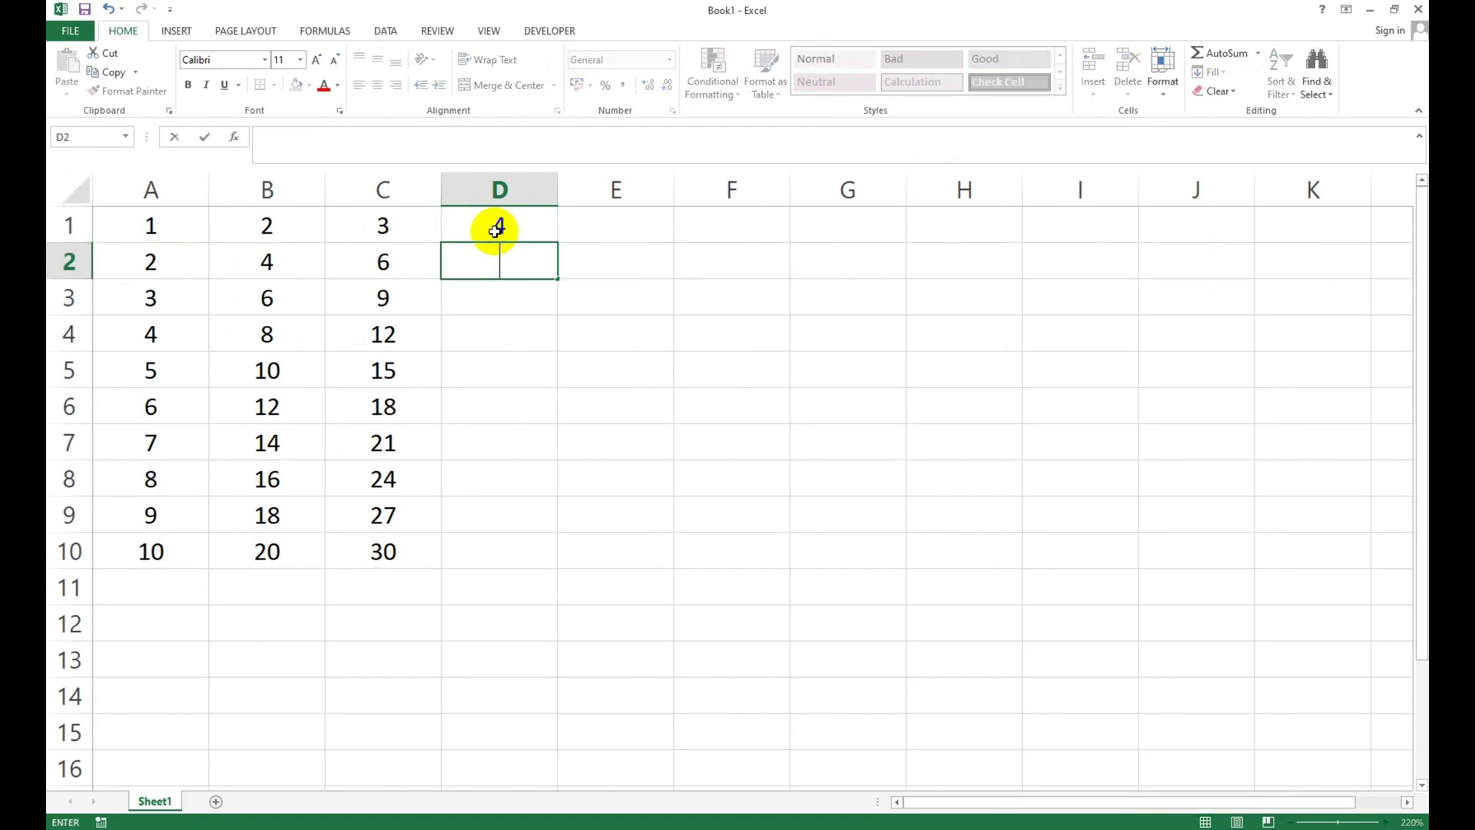
{"action": "type", "text": "8"}
{"action": "key", "text": "Return"}
{"action": "key", "text": "Up"}
{"action": "key", "text": "Up"}
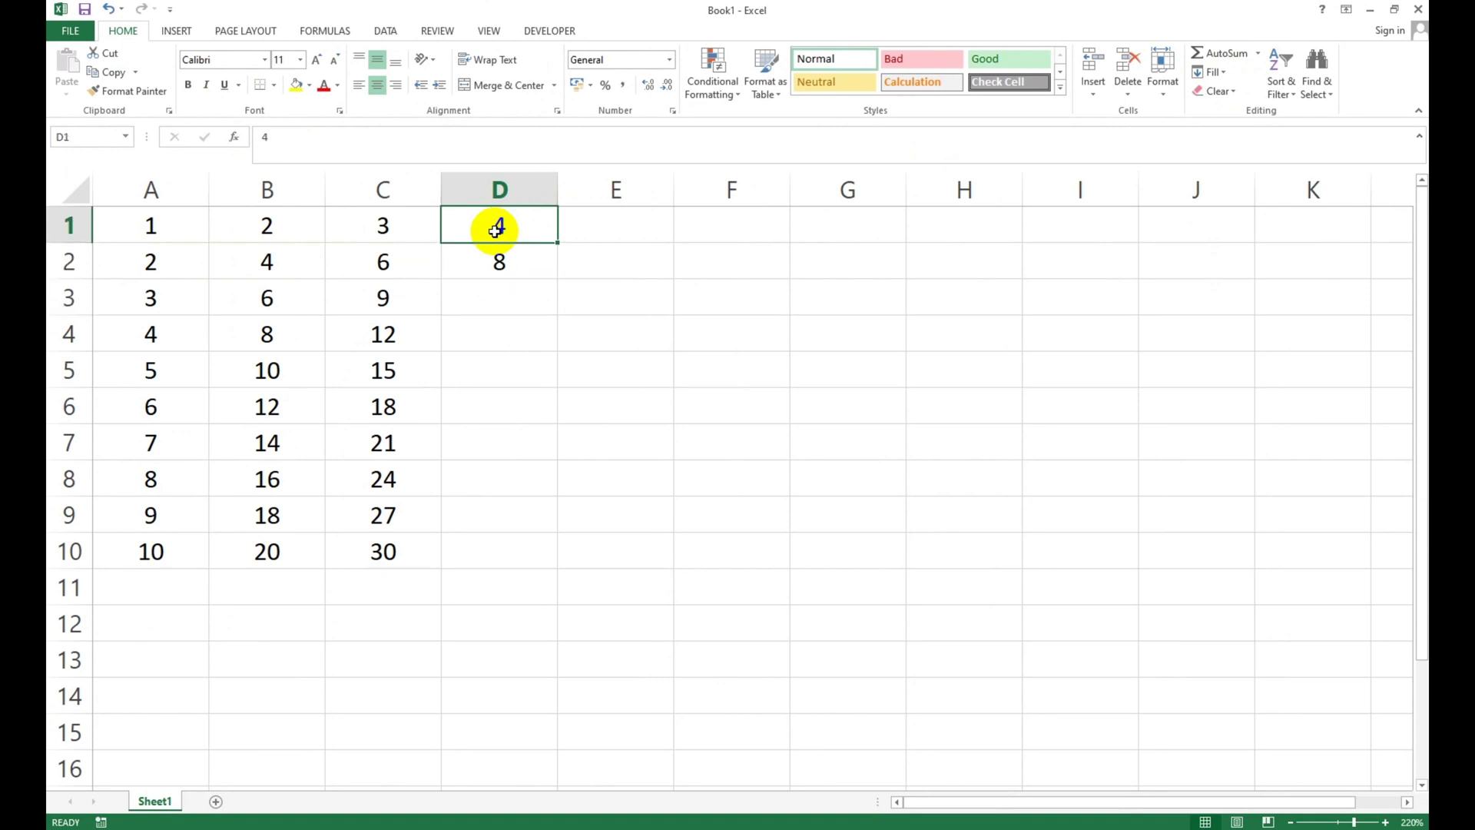
Autofill the 4, 8 pattern from D1:D2 down to D10
{"action": "left_click_drag", "start_coordinate": [495, 230], "coordinate": [495, 256]}
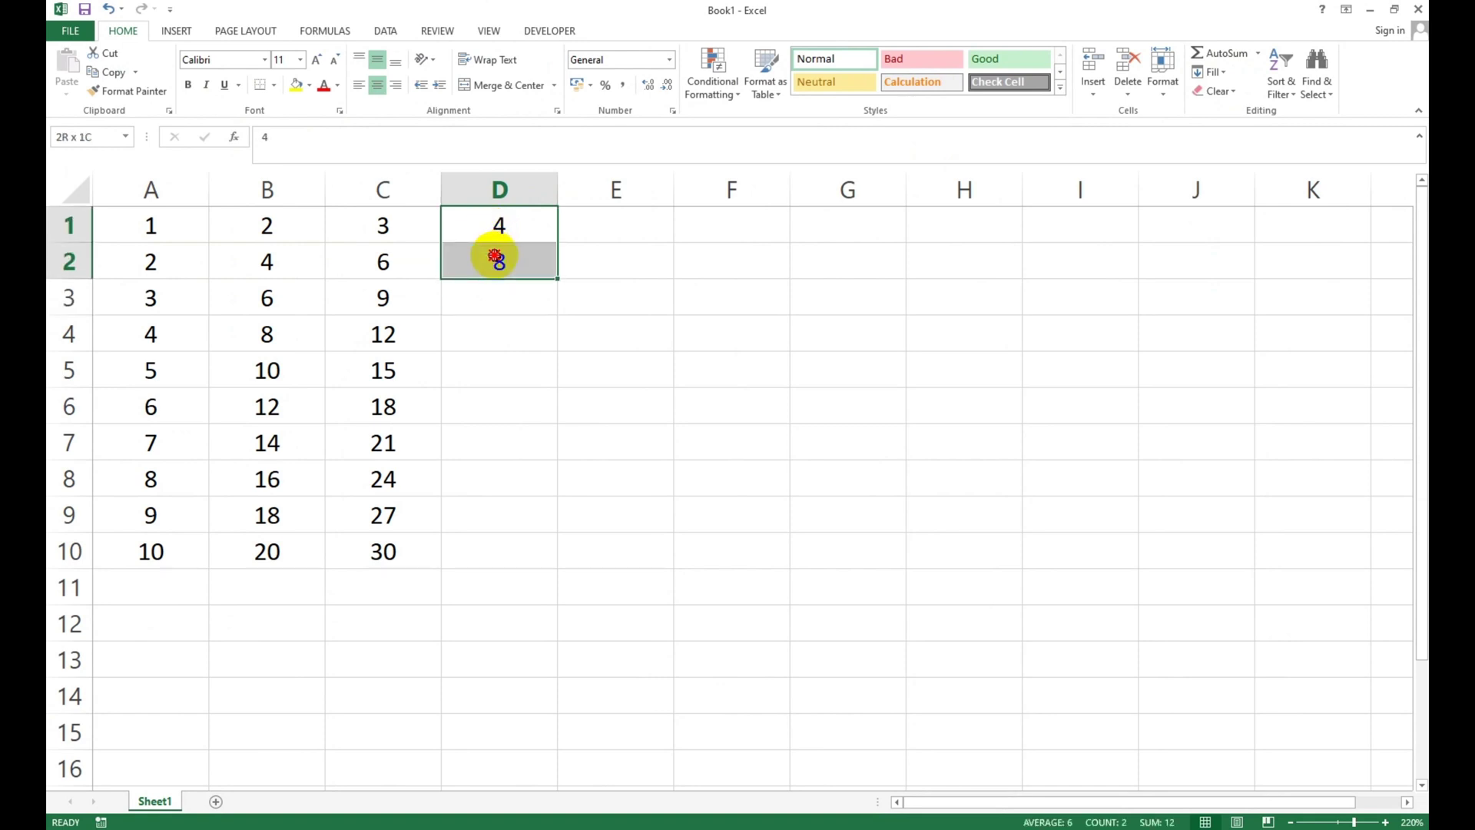
{"action": "left_click", "coordinate": [504, 261]}
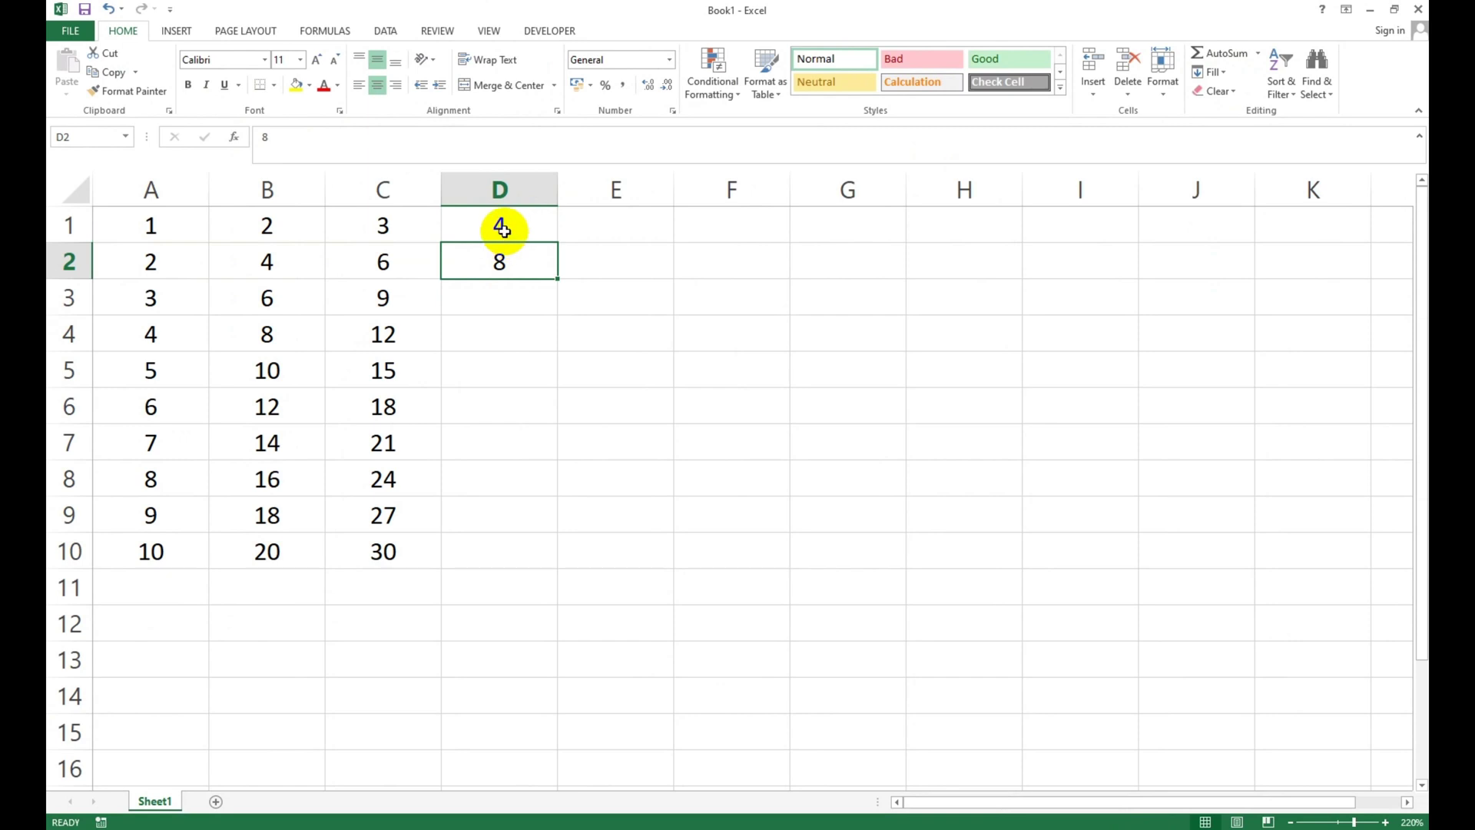
{"action": "left_click", "coordinate": [503, 230]}
{"action": "left_click_drag", "start_coordinate": [480, 217], "coordinate": [489, 258]}
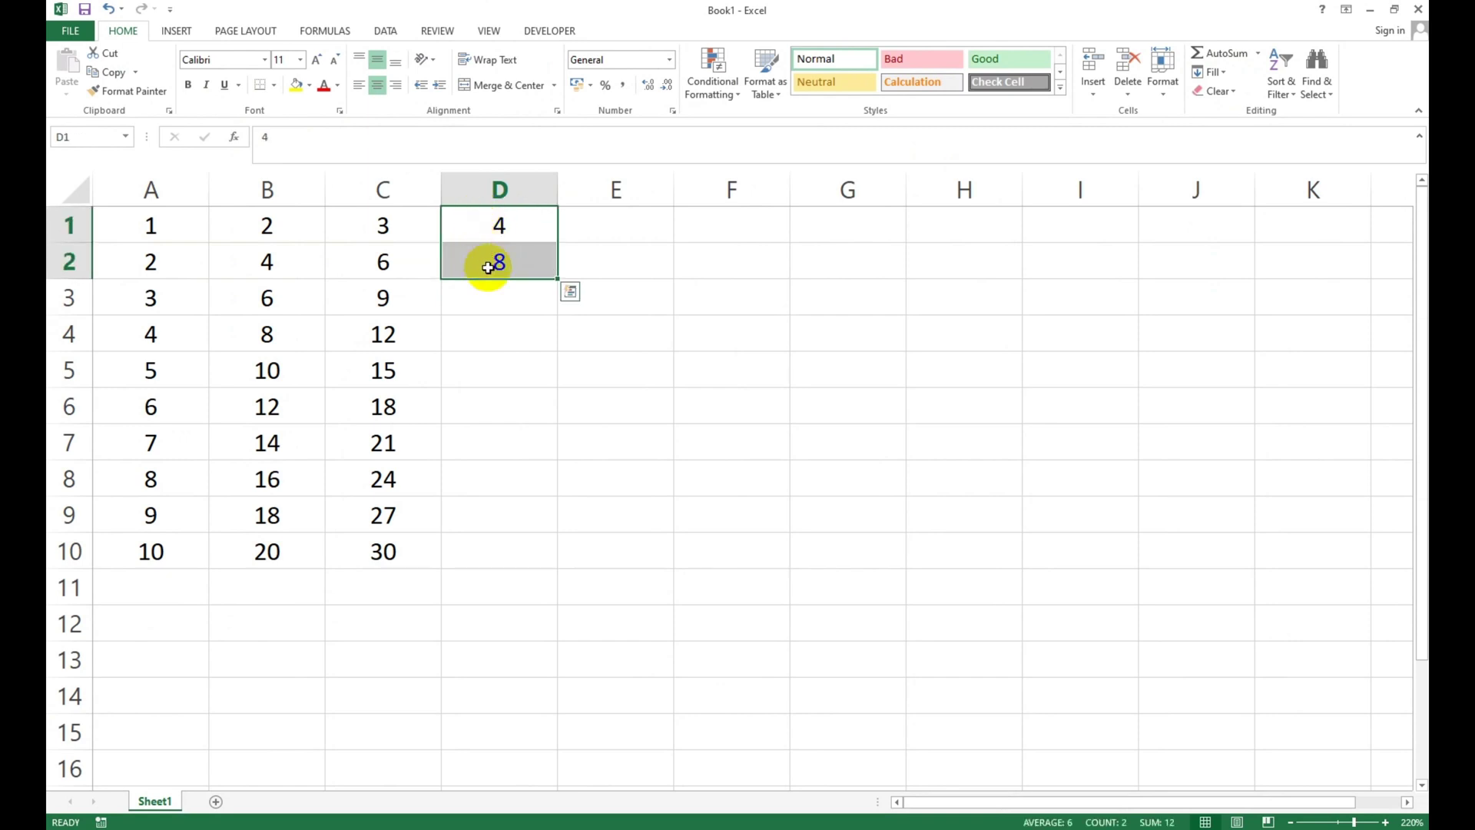
{"action": "left_click_drag", "start_coordinate": [560, 281], "coordinate": [558, 568]}
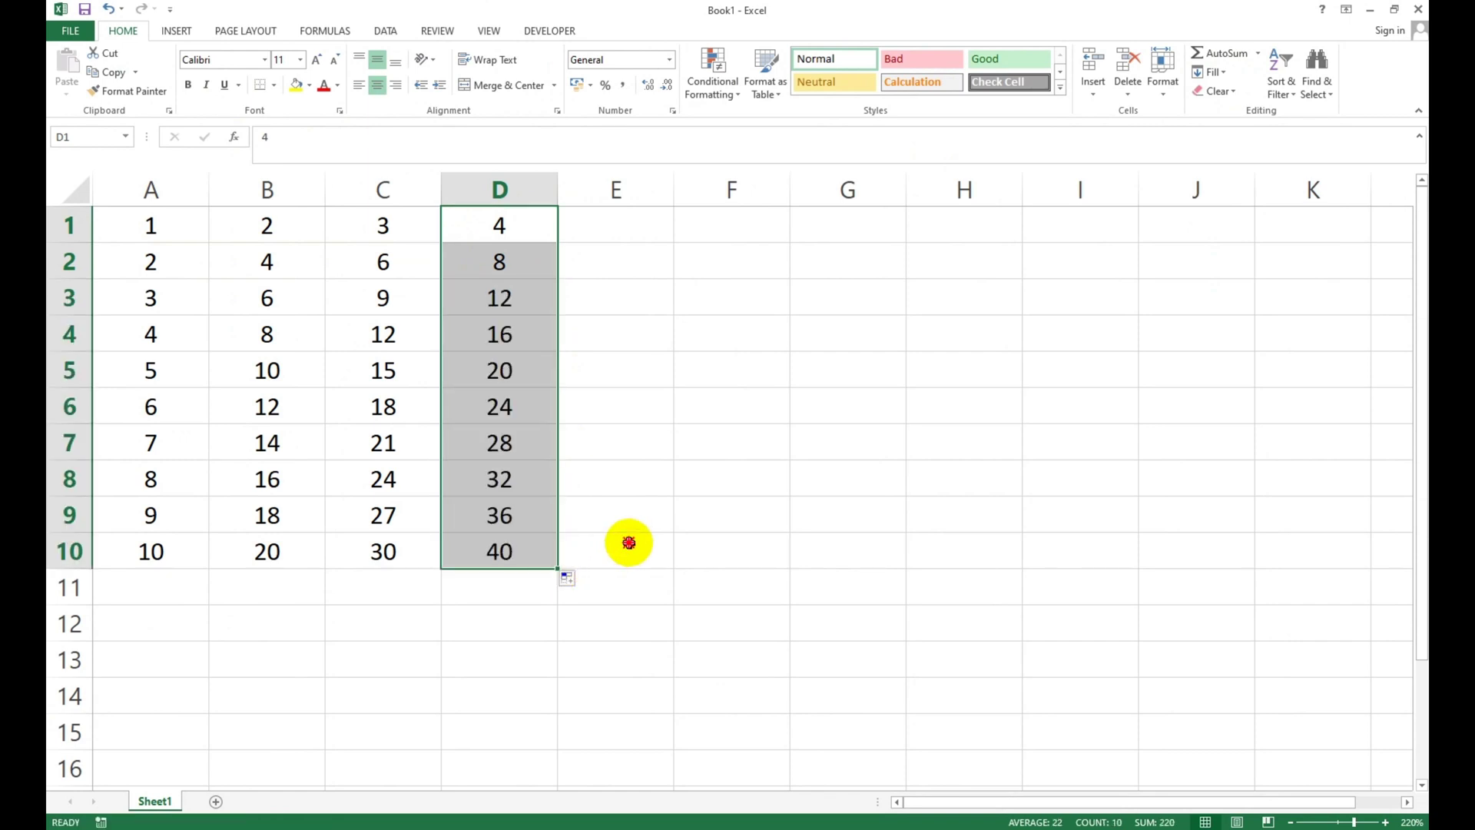
{"action": "left_click", "coordinate": [628, 543]}
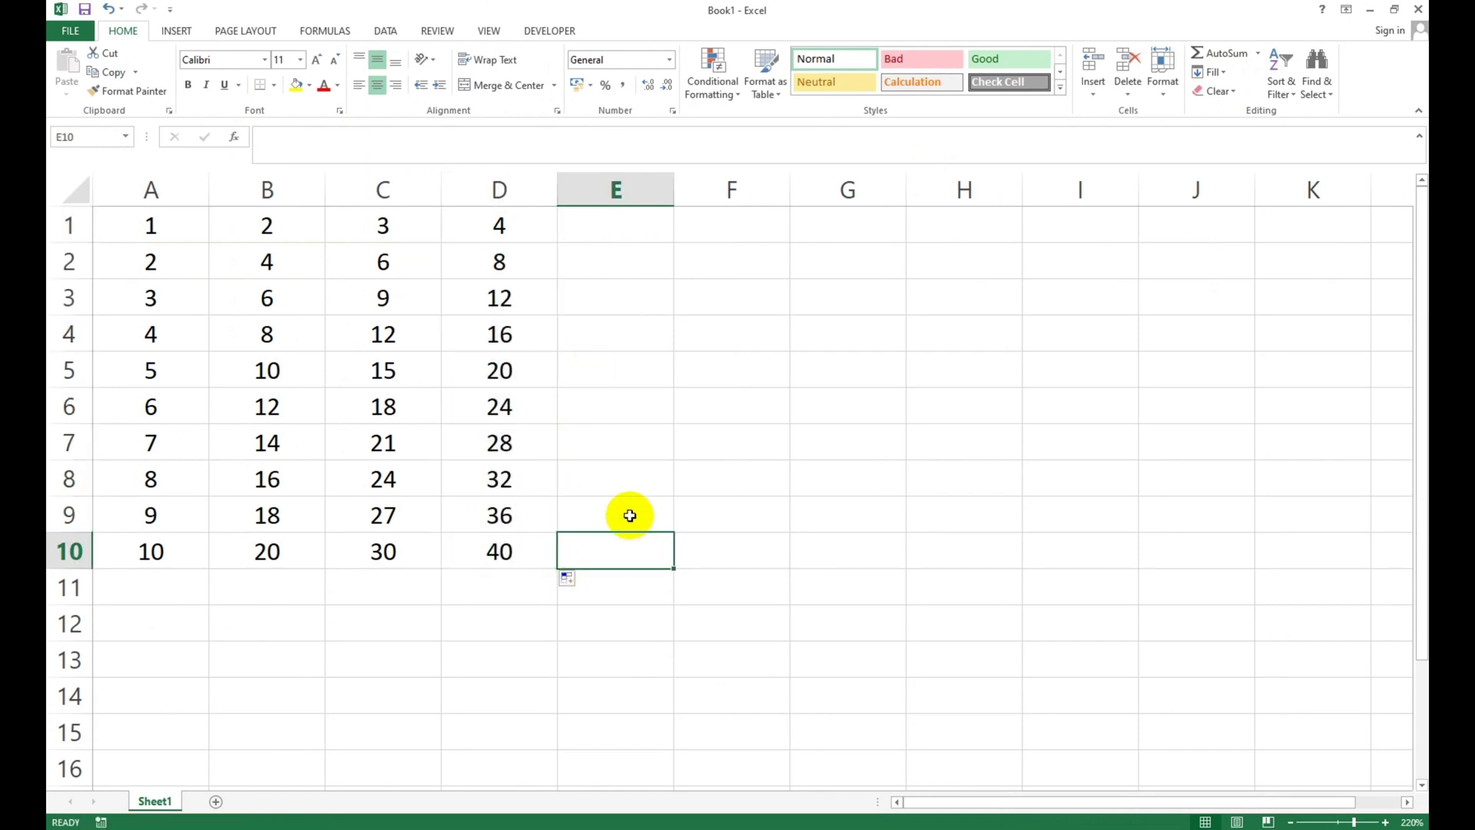
Enter 5 and 10 in E1:E2 and autofill them down to E10
{"action": "left_click", "coordinate": [471, 225]}
{"action": "left_click", "coordinate": [491, 256]}
{"action": "left_click", "coordinate": [494, 236]}
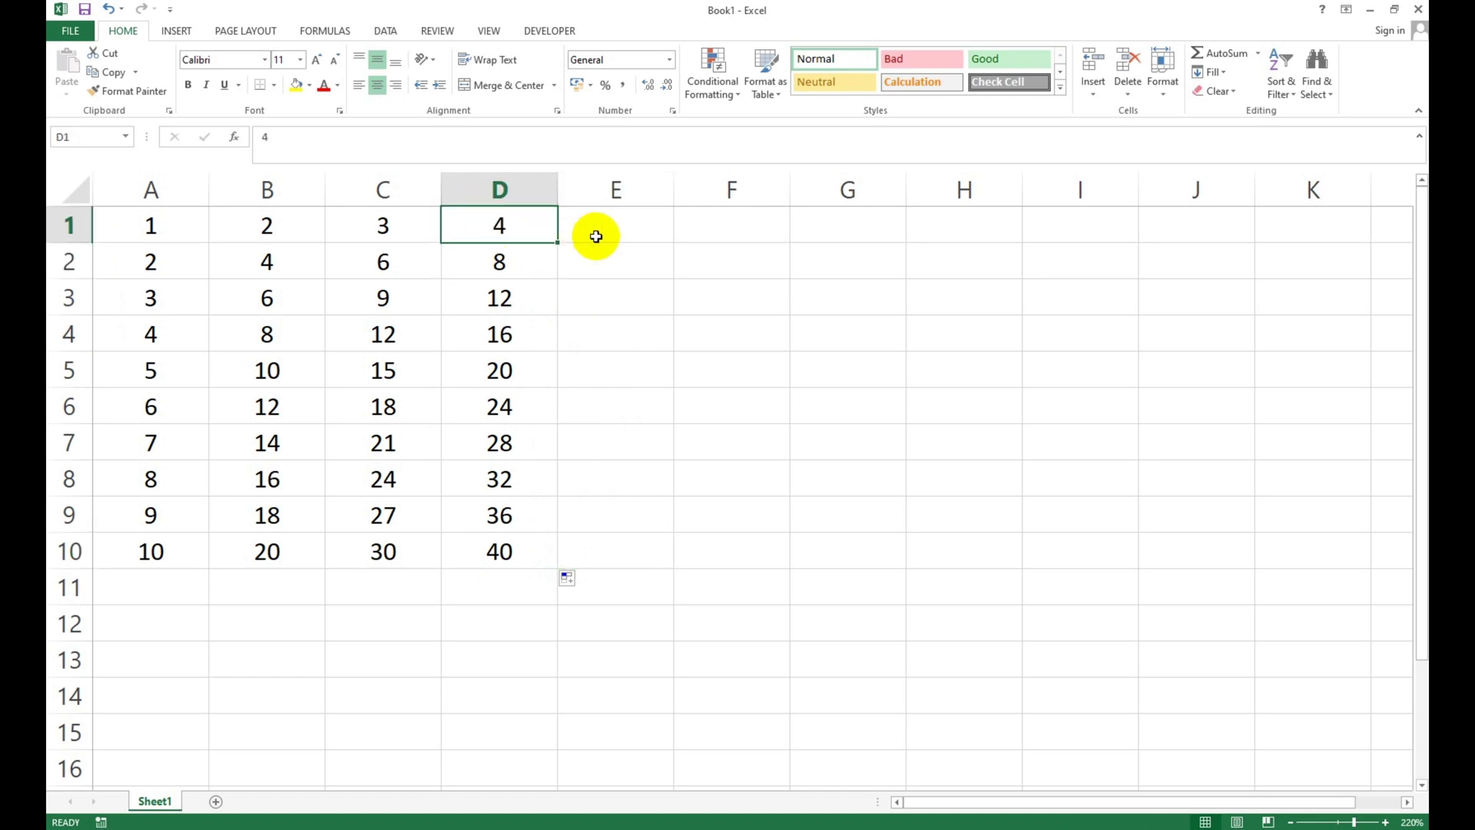
{"action": "left_click", "coordinate": [598, 237]}
{"action": "type", "text": "5"}
{"action": "key", "text": "Return"}
{"action": "type", "text": "10"}
{"action": "key", "text": "Return"}
{"action": "left_click", "coordinate": [598, 236]}
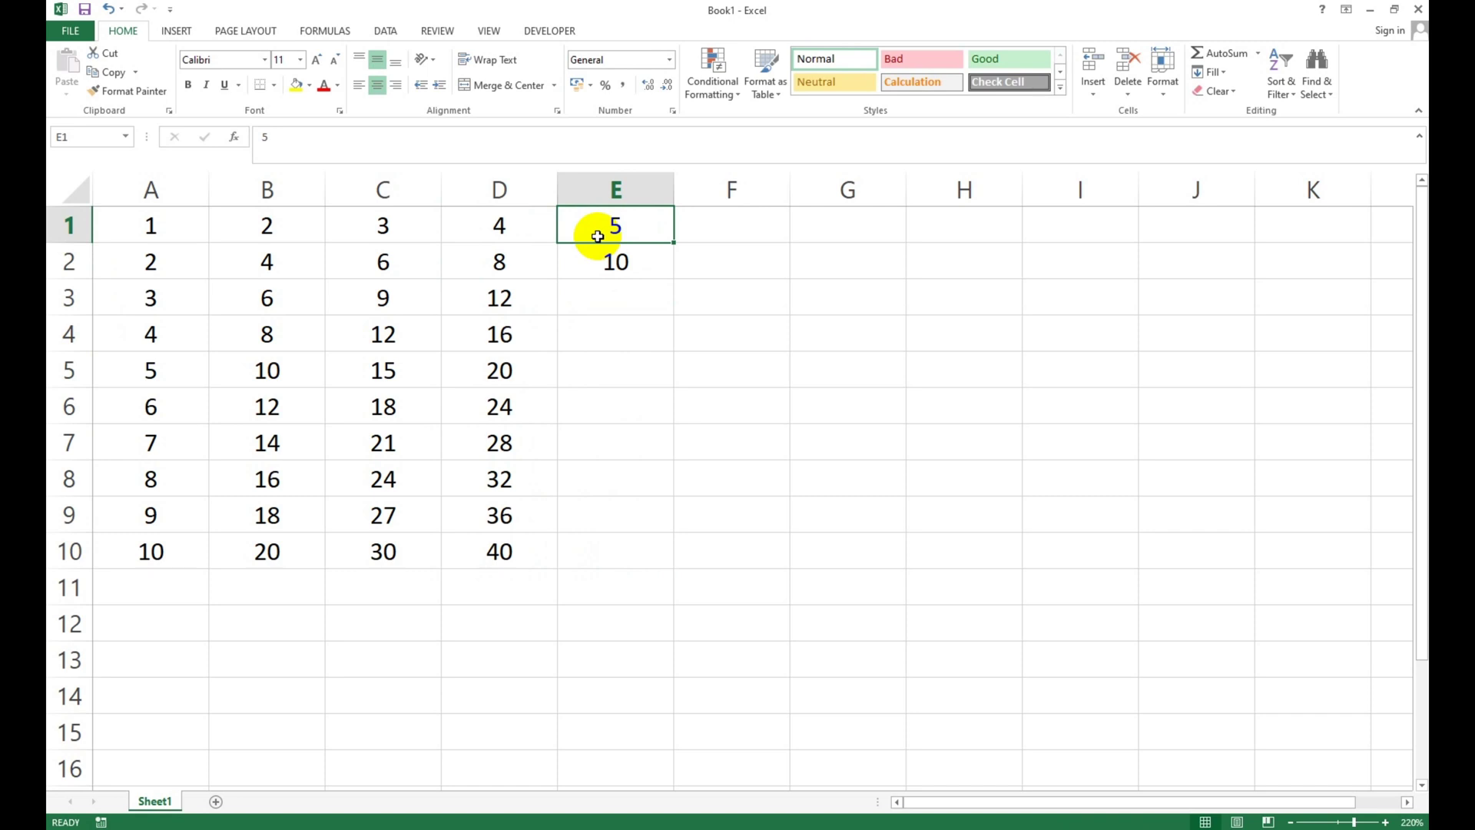
{"action": "left_click_drag", "start_coordinate": [598, 236], "coordinate": [596, 253]}
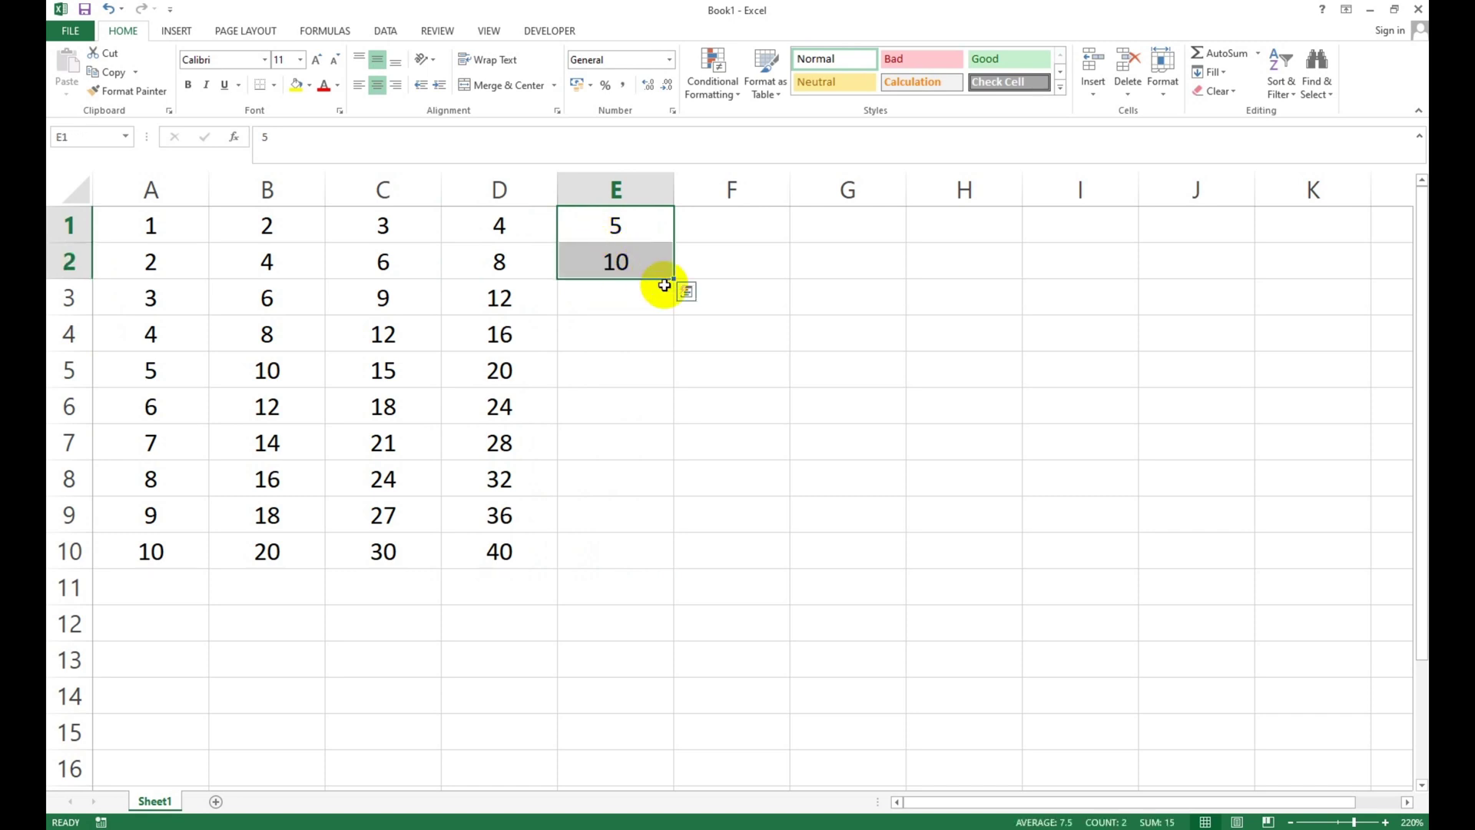
{"action": "left_click_drag", "start_coordinate": [674, 278], "coordinate": [629, 566]}
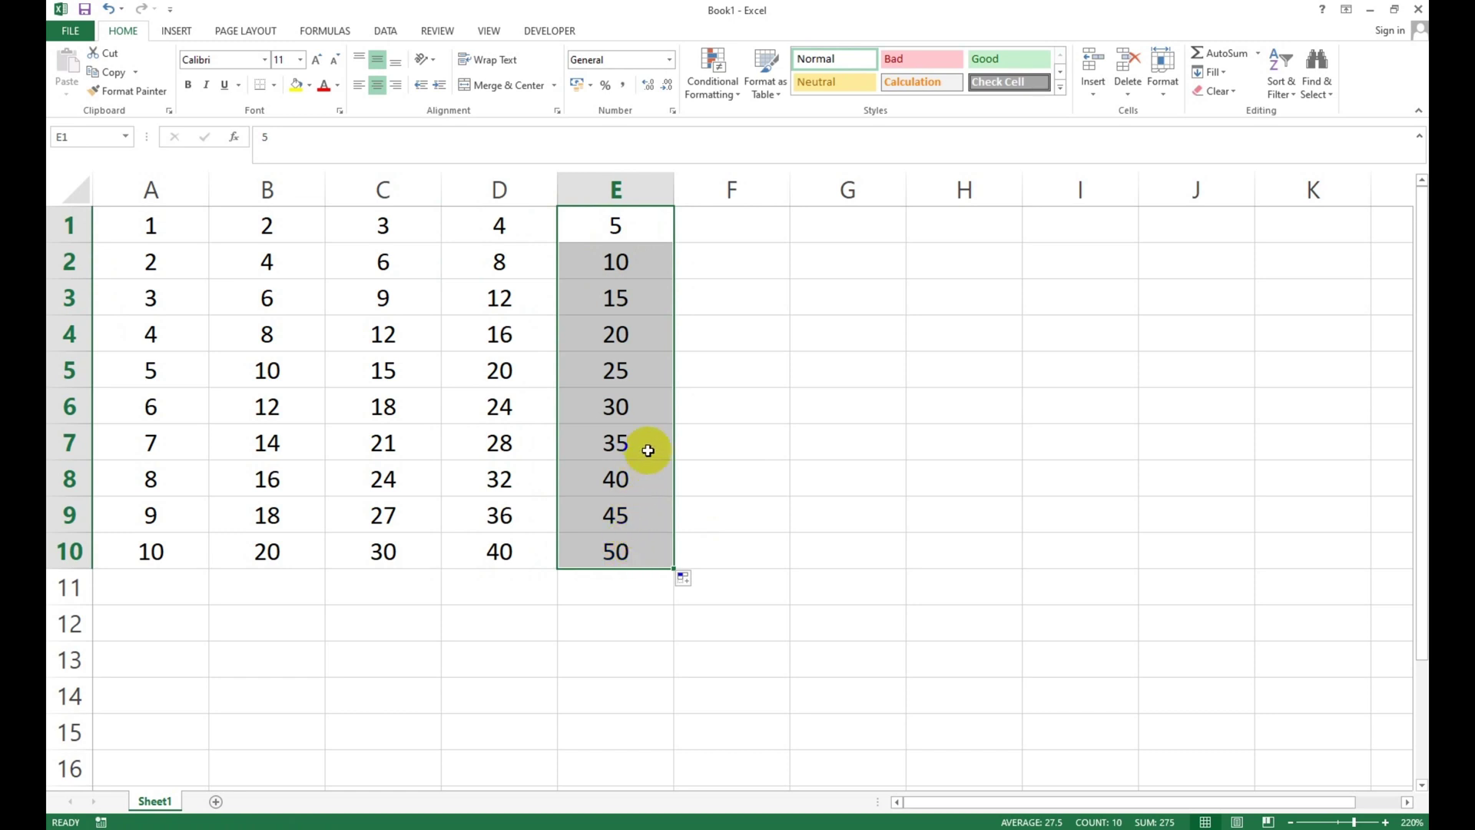
Enter 6 and 12 in F1:F2 and autofill them down to F10
{"action": "left_click", "coordinate": [750, 224]}
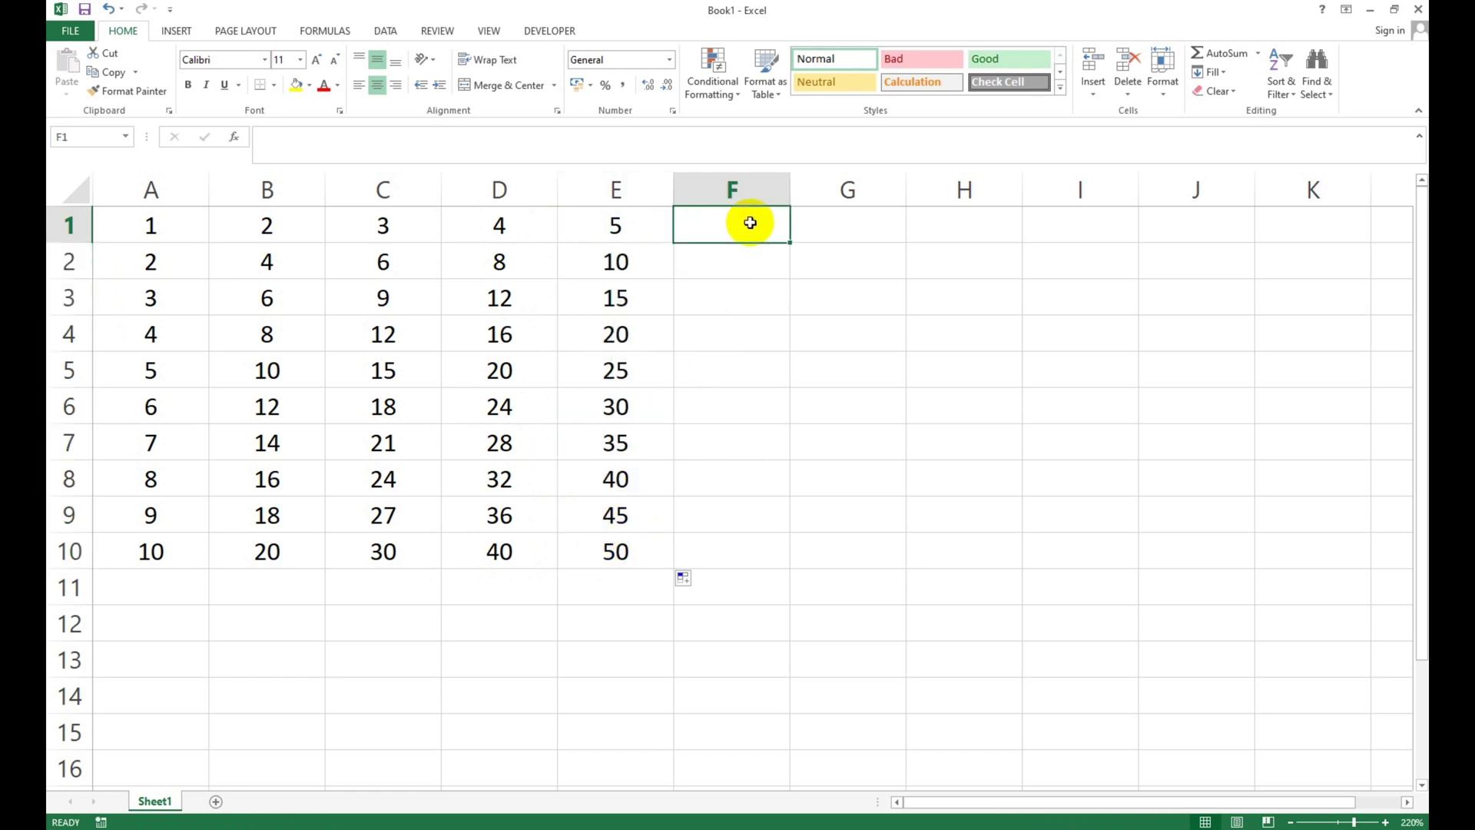
{"action": "type", "text": "6"}
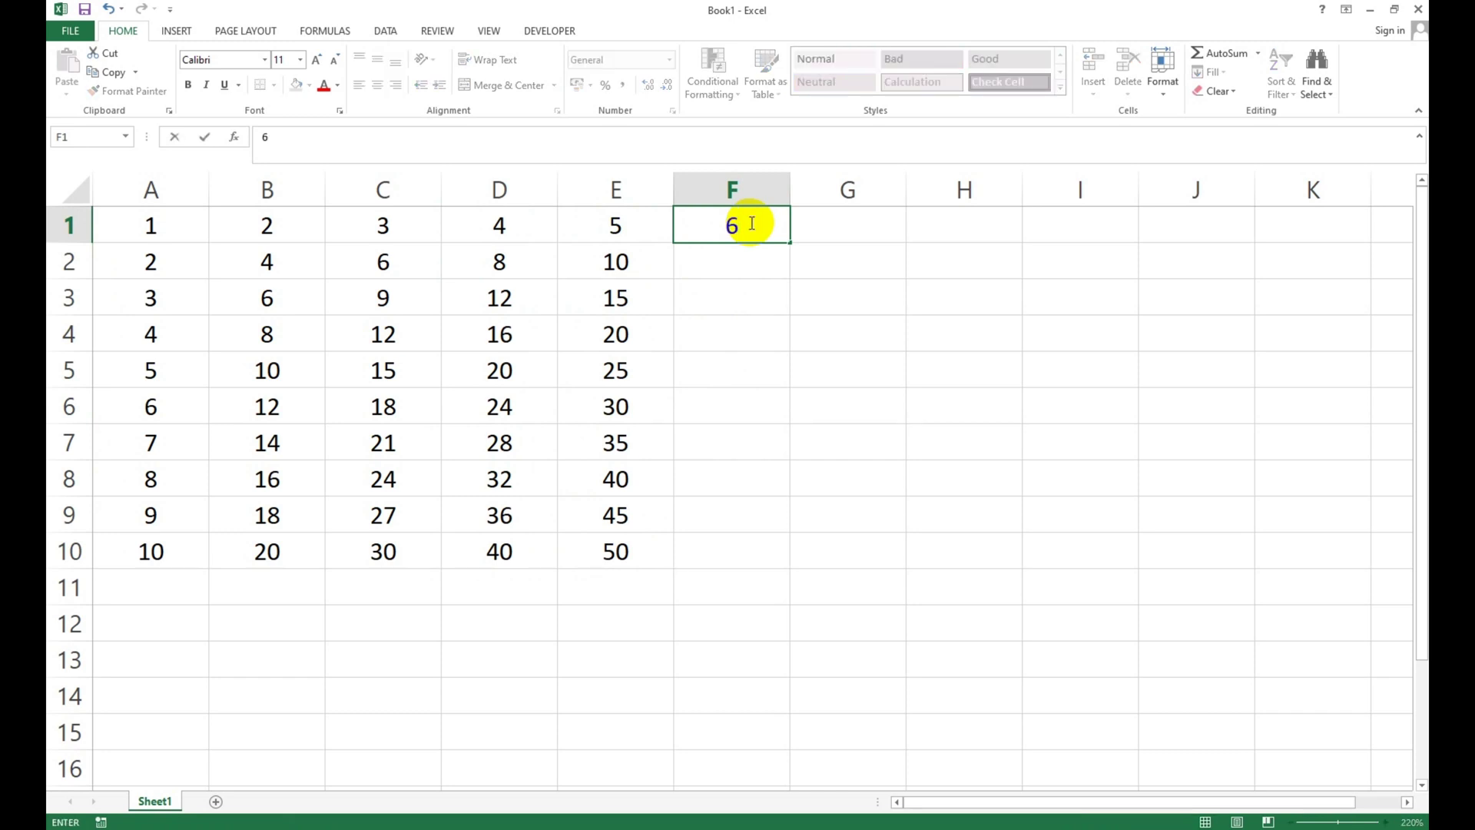
{"action": "left_click", "coordinate": [730, 260]}
{"action": "type", "text": "120"}
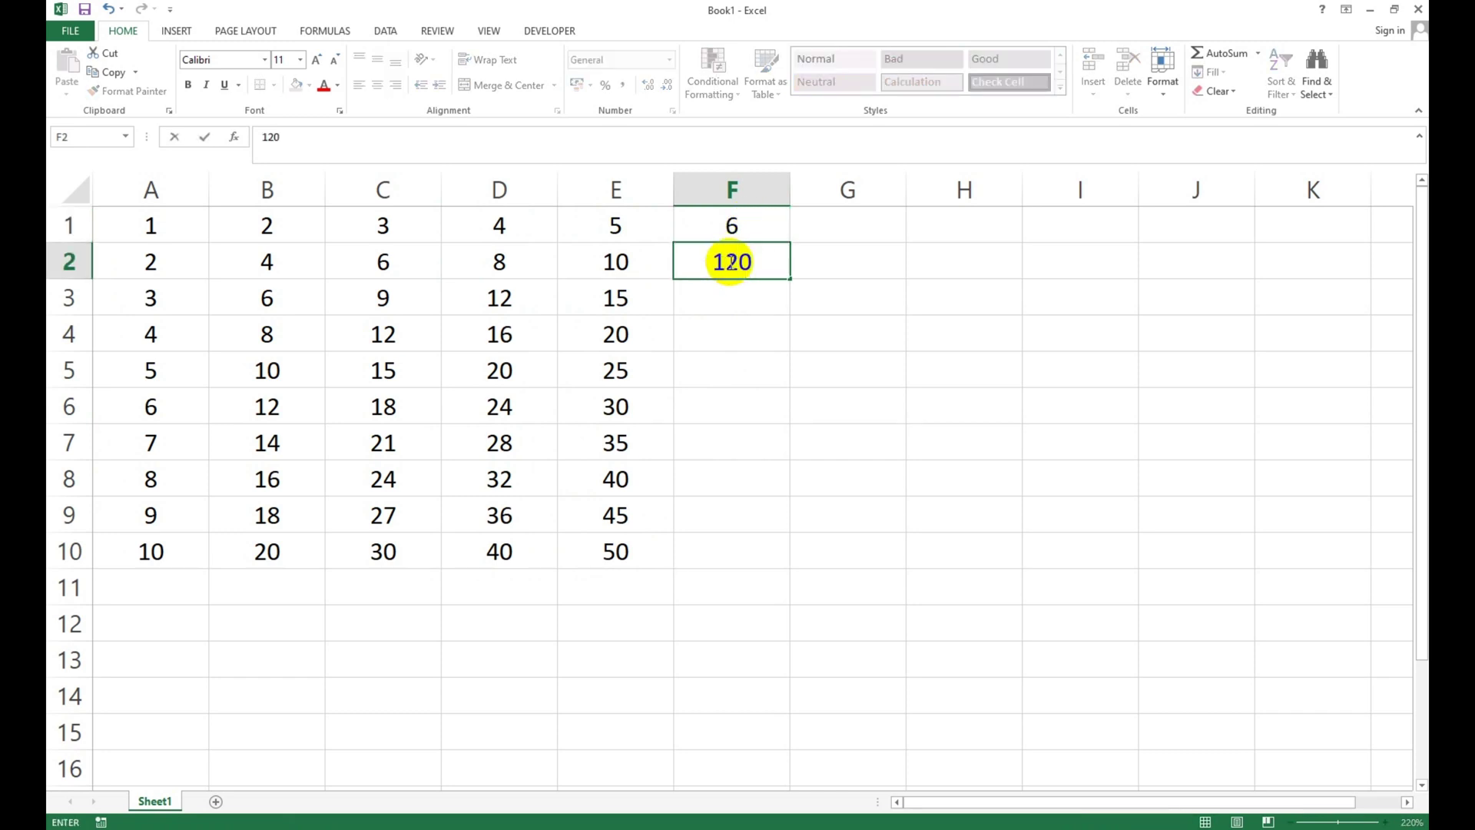
{"action": "key", "text": "BackSpace"}
{"action": "key", "text": "Up"}
{"action": "key", "text": "Up"}
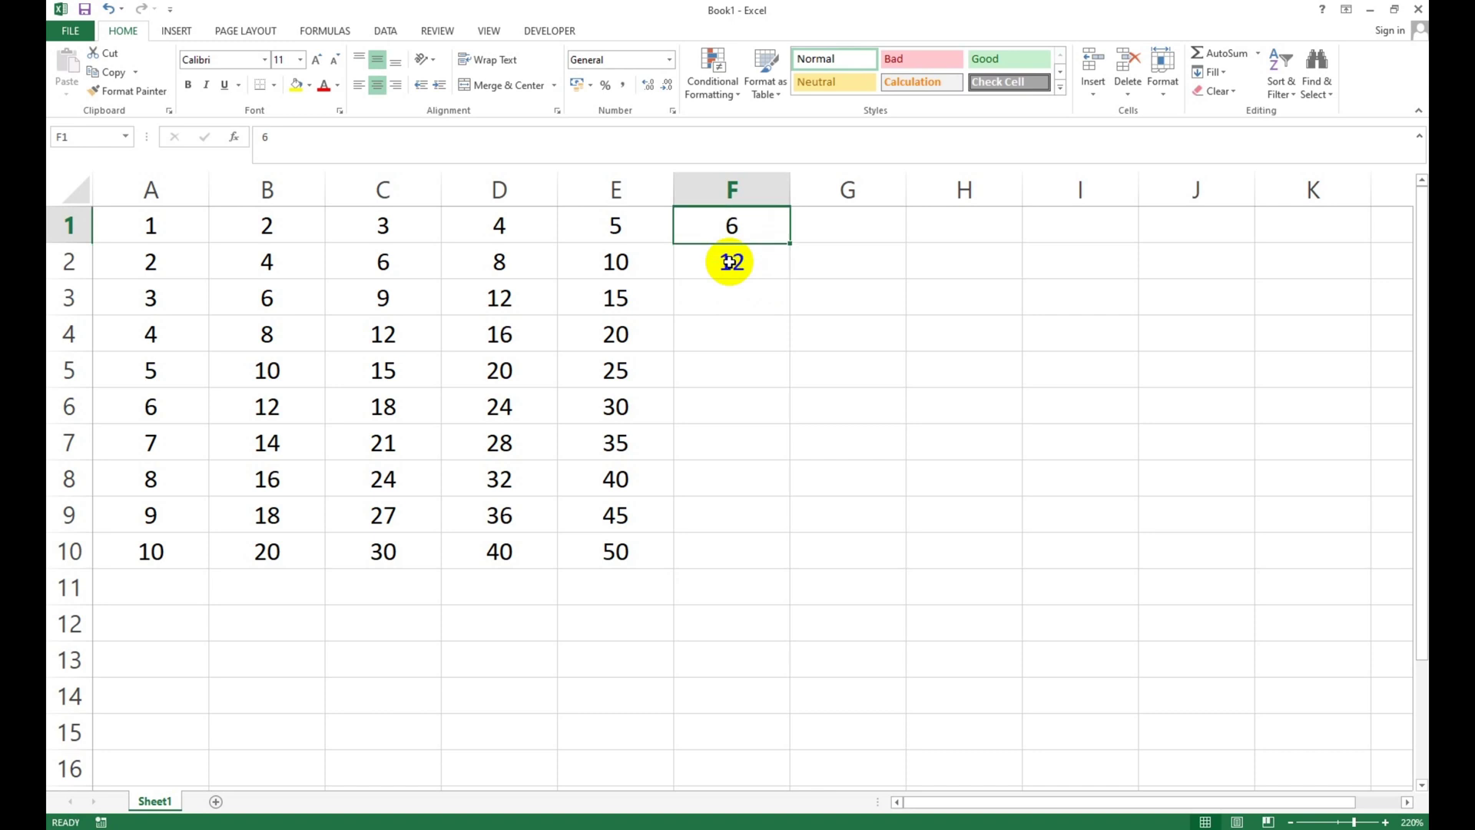
{"action": "left_click_drag", "start_coordinate": [731, 231], "coordinate": [730, 256]}
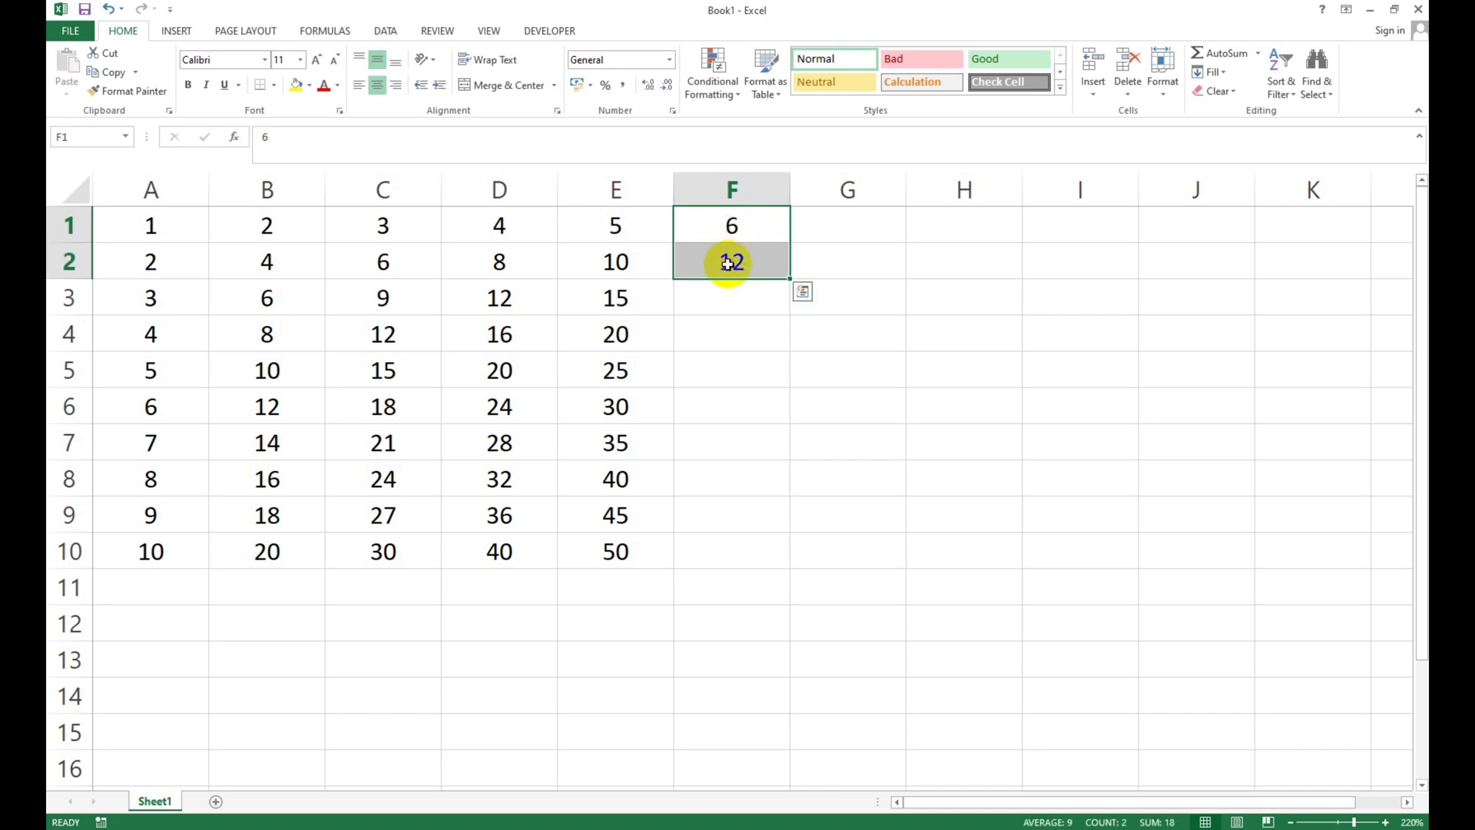
{"action": "left_click_drag", "start_coordinate": [787, 278], "coordinate": [766, 579]}
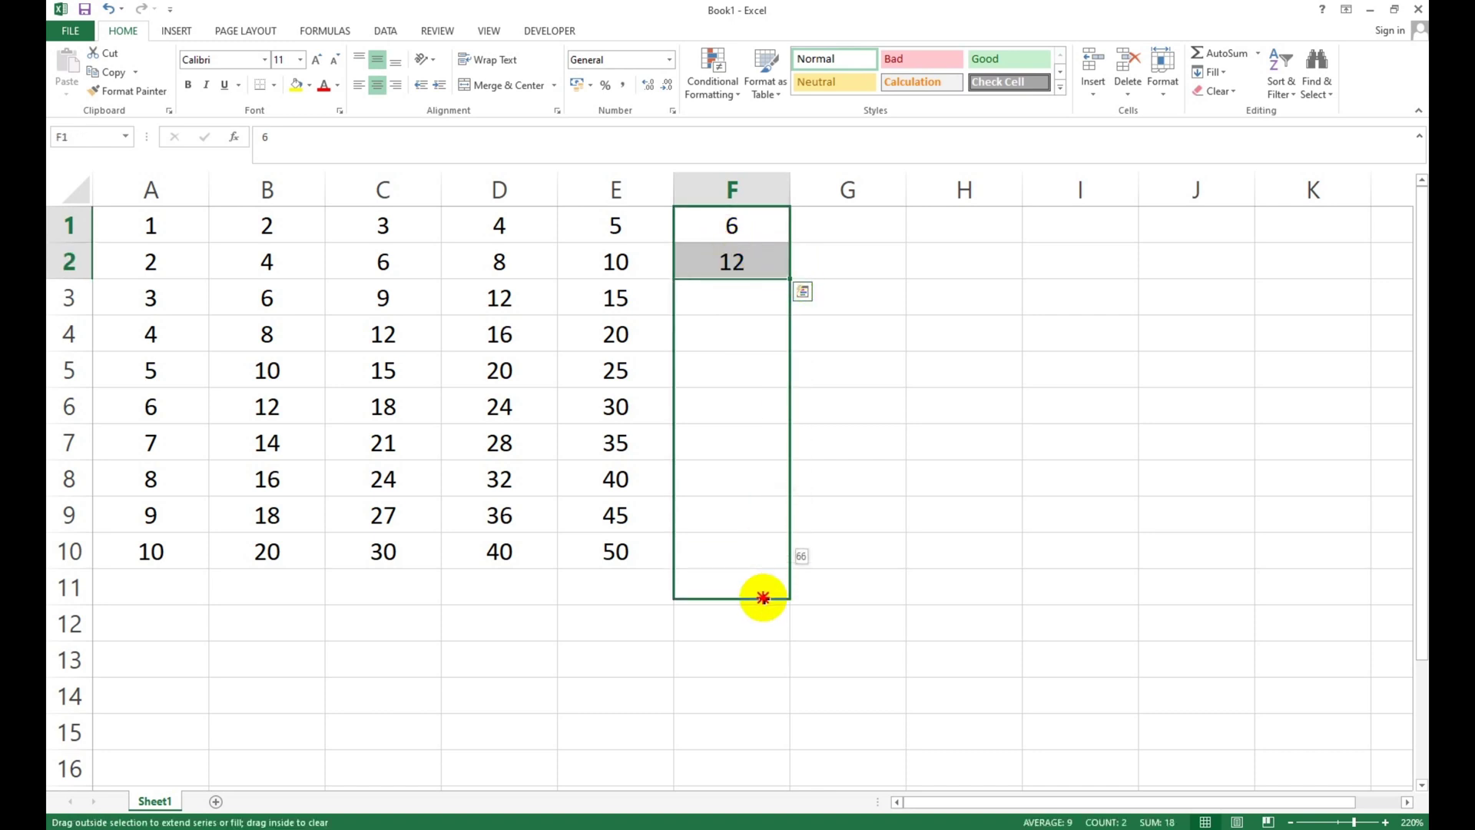
{"action": "left_click", "coordinate": [837, 227]}
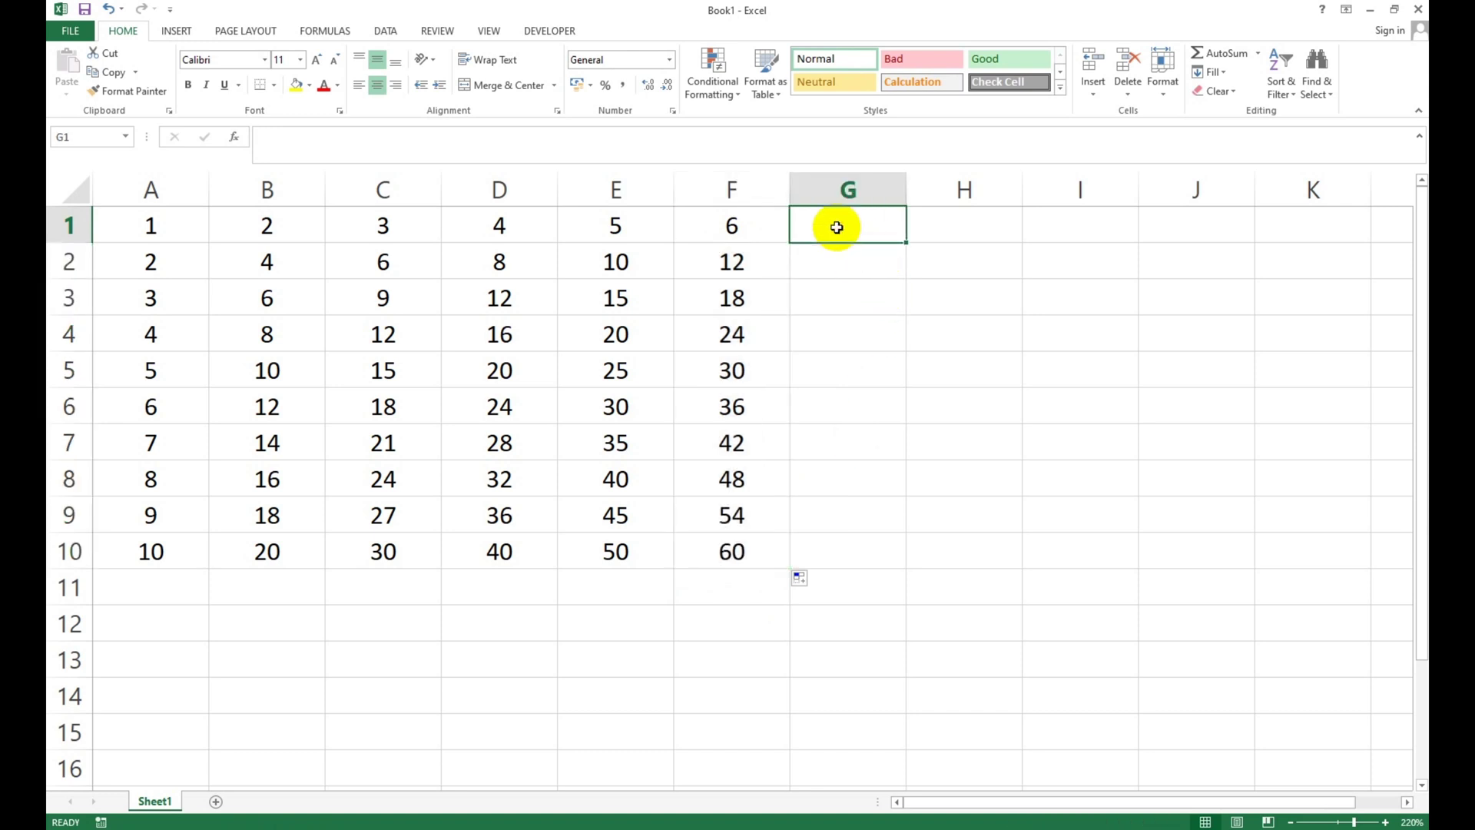
Enter 7 in G1 and fill G1:G10 as a series in steps of 7 to 70
{"action": "type", "text": "7"}
{"action": "left_click", "coordinate": [847, 231]}
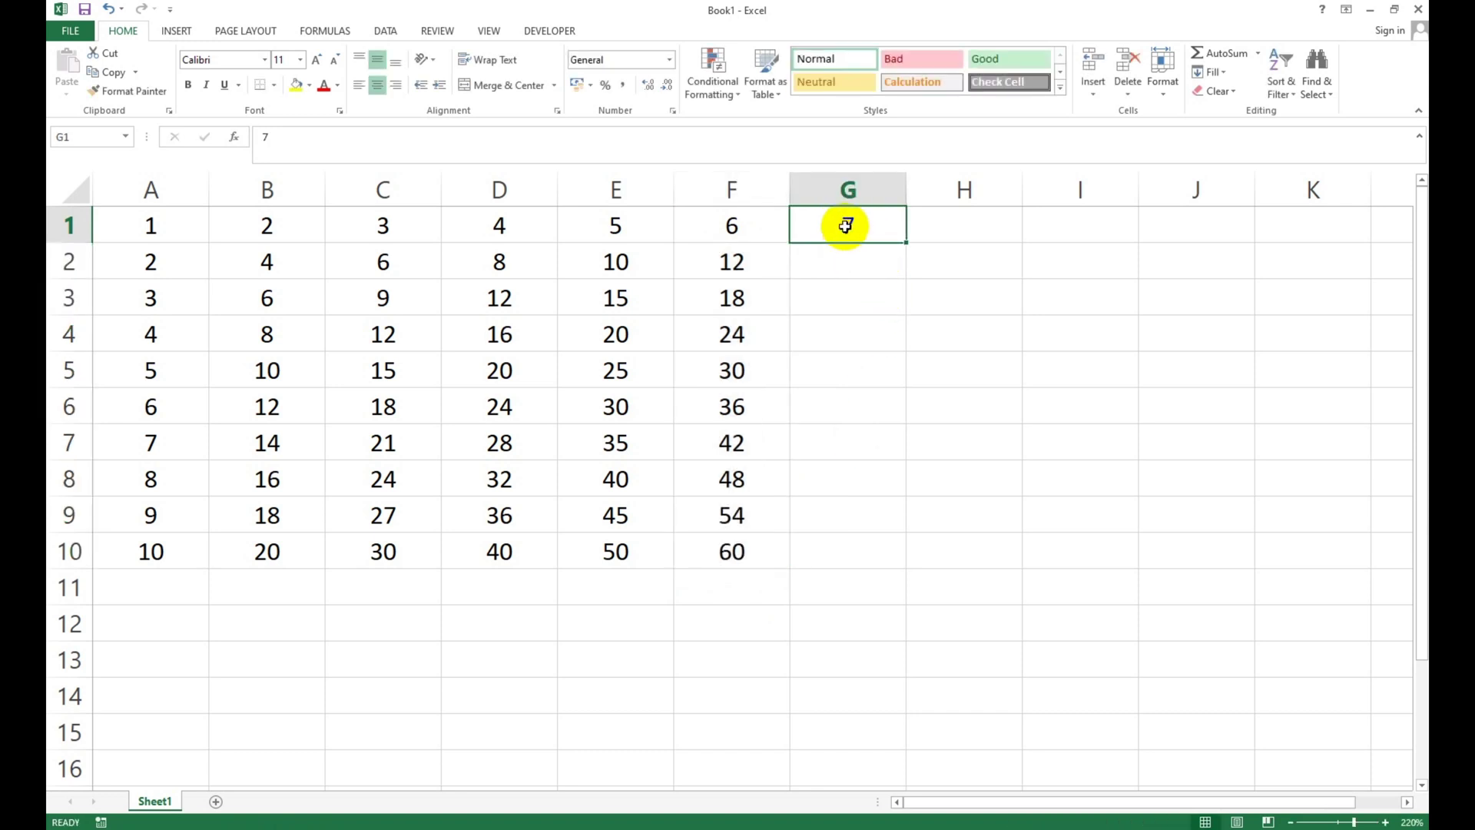
{"action": "left_click_drag", "start_coordinate": [838, 227], "coordinate": [839, 553]}
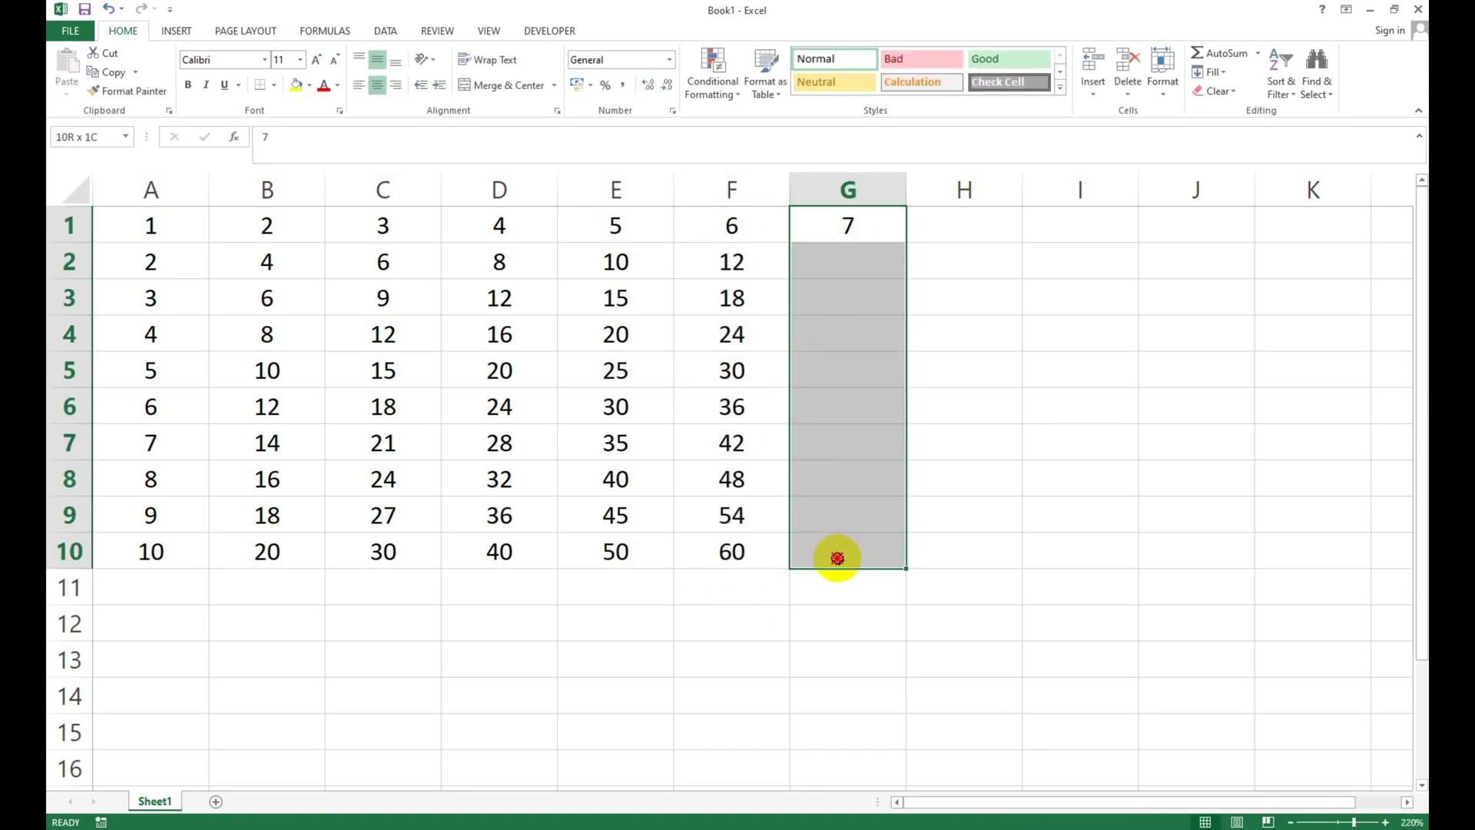
{"action": "left_click", "coordinate": [1229, 80]}
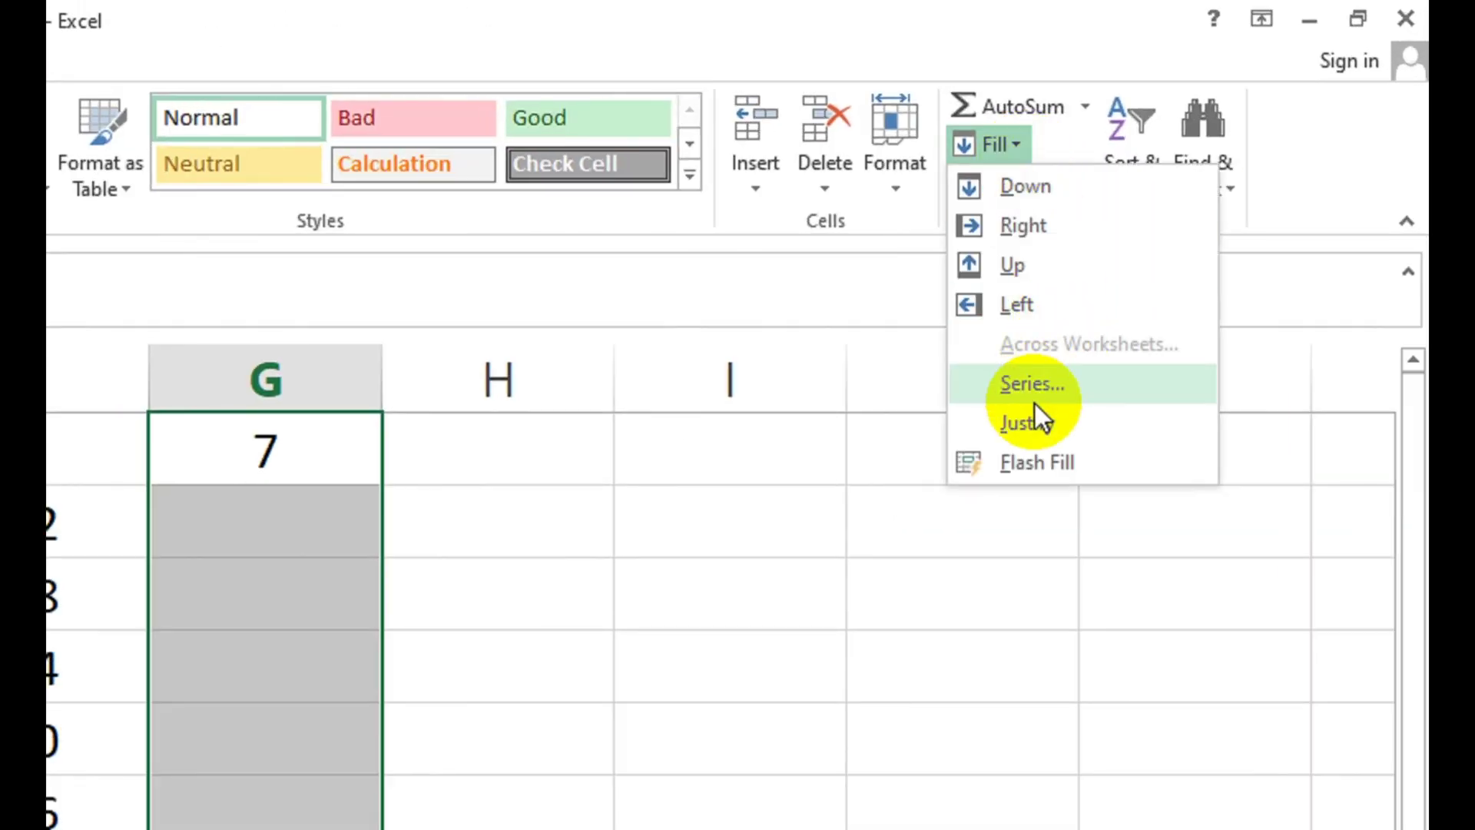
{"action": "left_click", "coordinate": [1033, 398]}
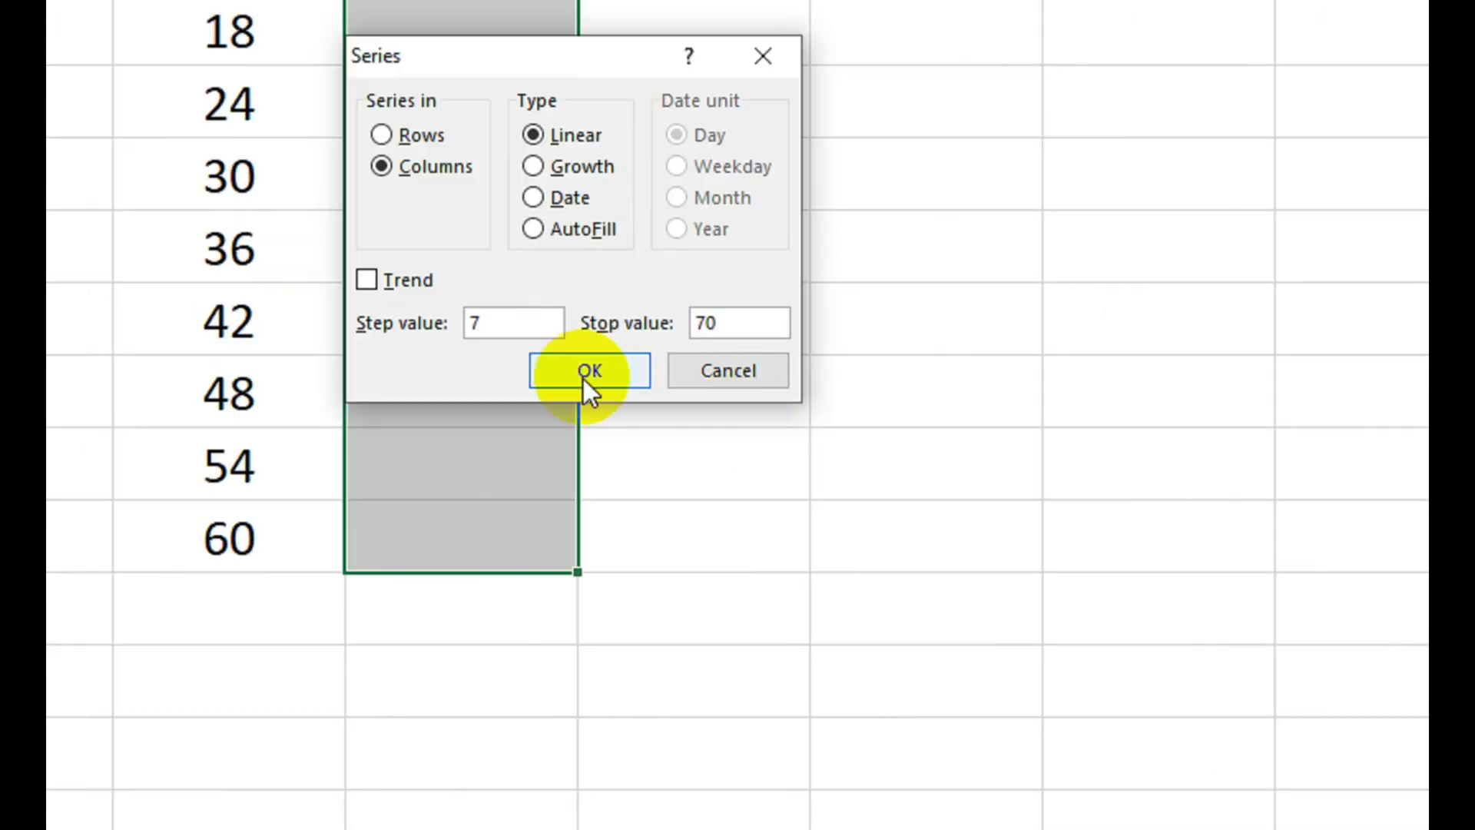
{"action": "left_click", "coordinate": [912, 467]}
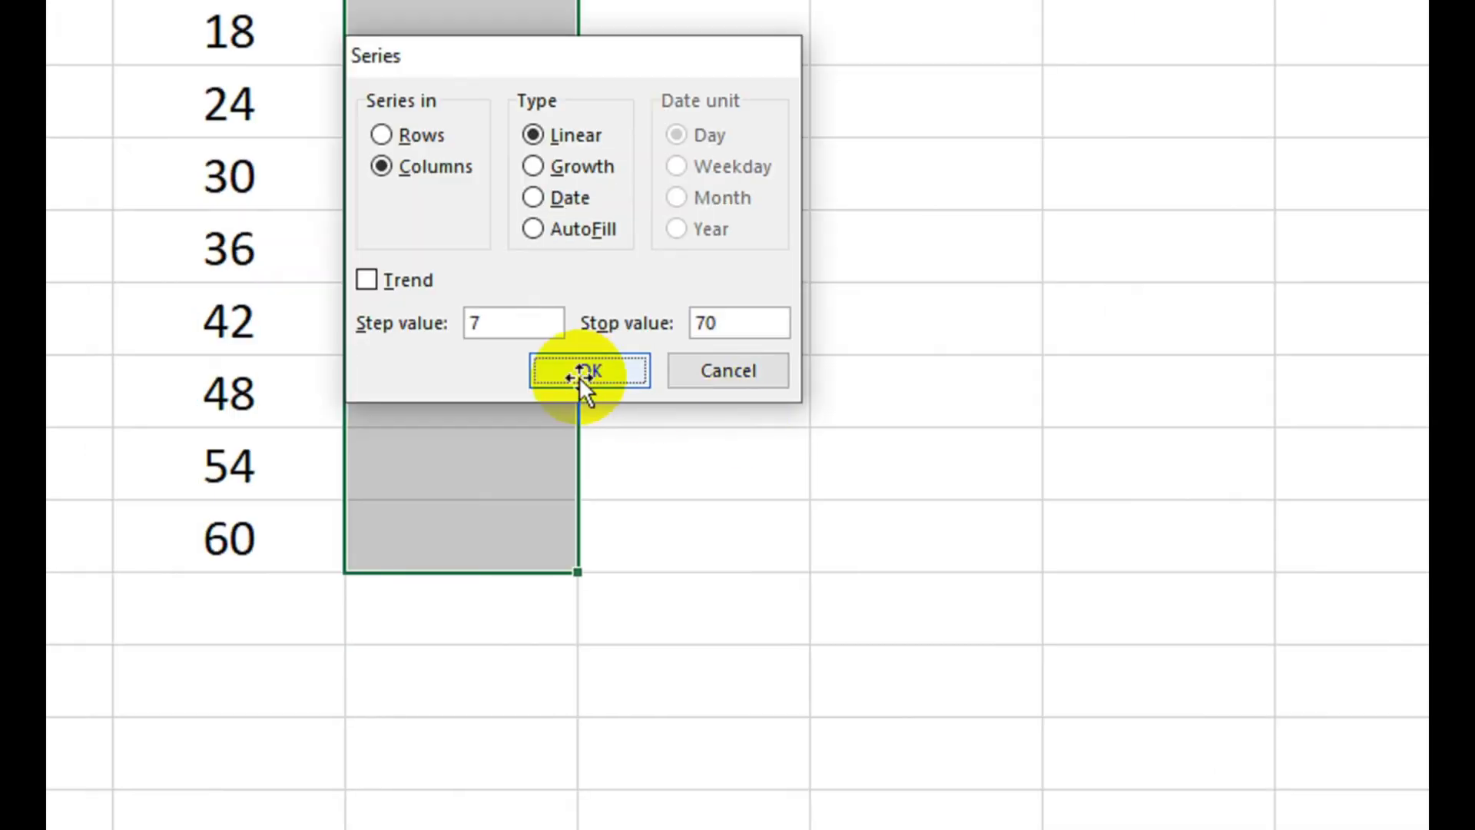
{"action": "left_click", "coordinate": [958, 227]}
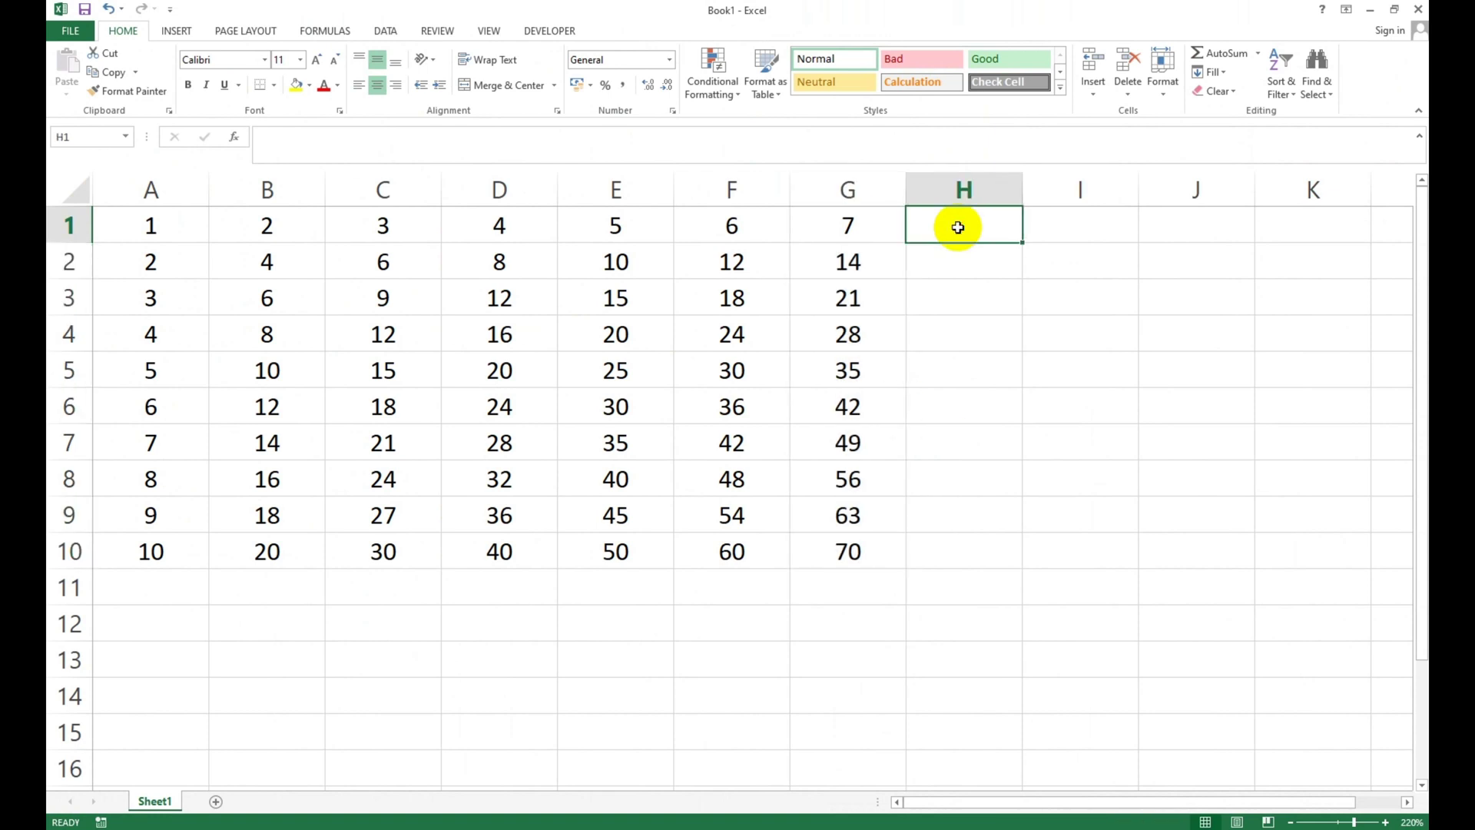
Enter 8 and 16 in H1:H2 and fill the 8 times series down to row 10
{"action": "left_click", "coordinate": [181, 258]}
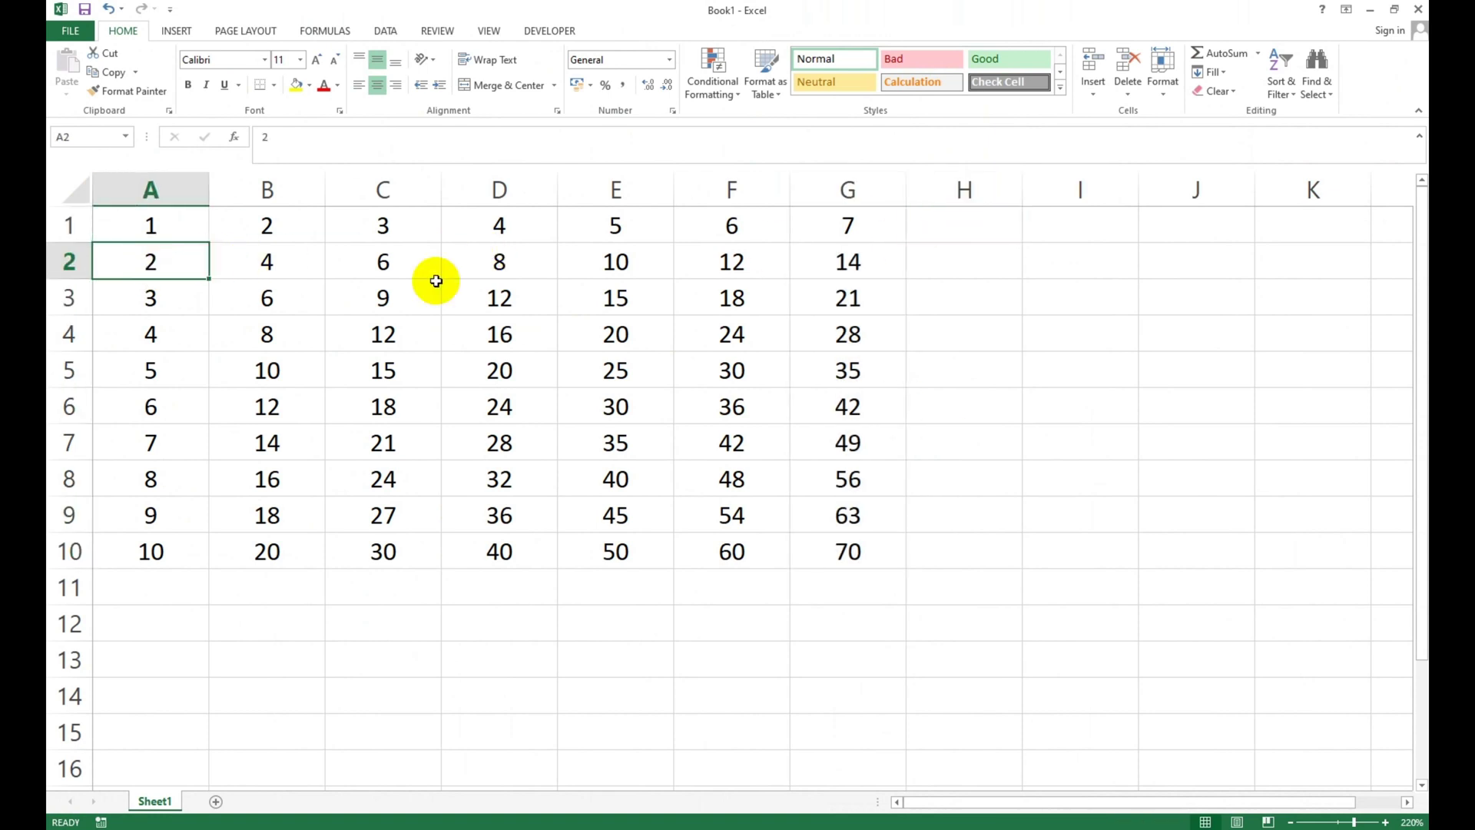
{"action": "left_click", "coordinate": [958, 228]}
{"action": "type", "text": "8"}
{"action": "key", "text": "Return"}
{"action": "left_click", "coordinate": [955, 228]}
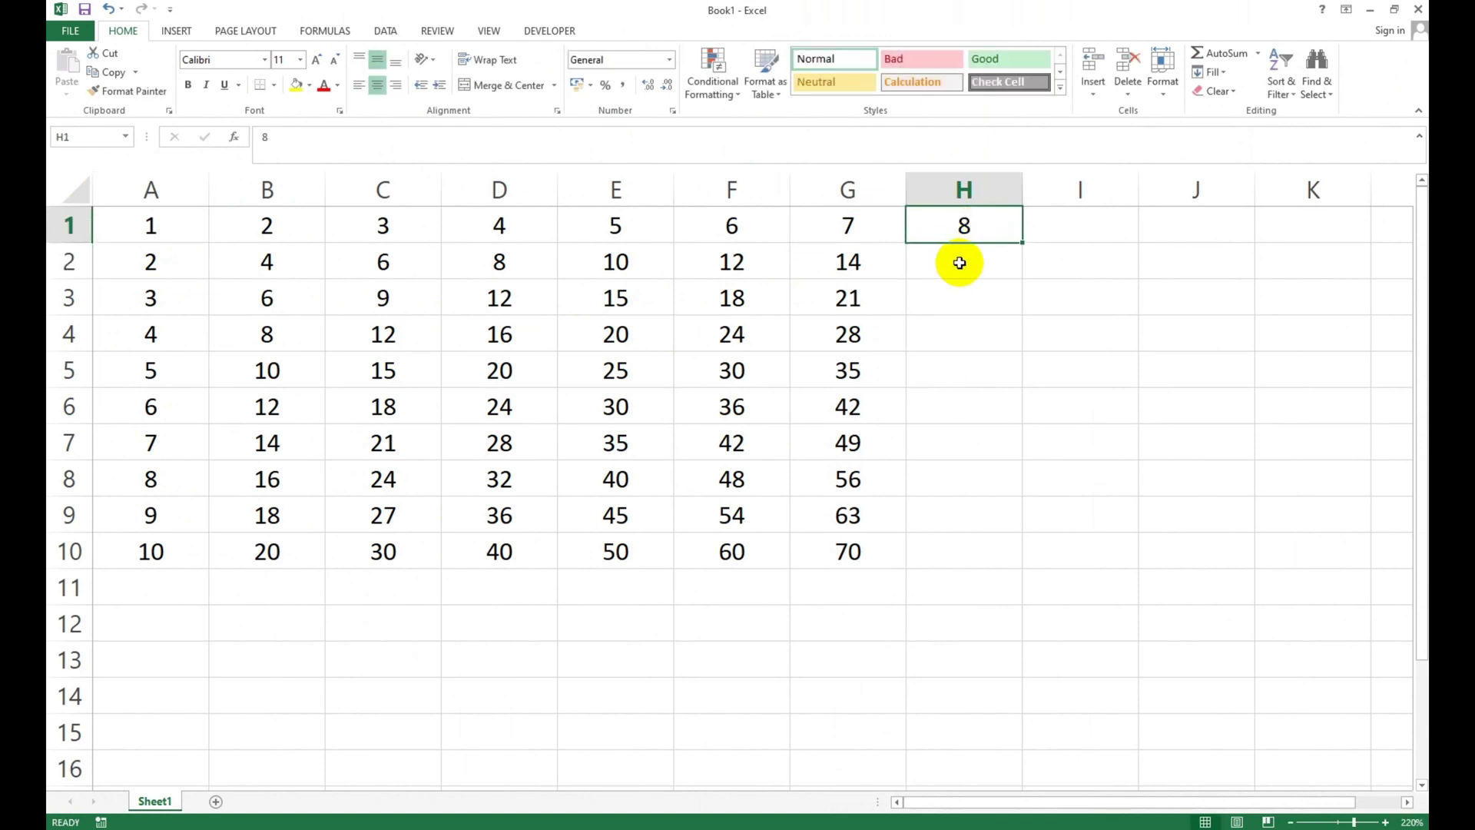
{"action": "left_click", "coordinate": [961, 262]}
{"action": "type", "text": "16"}
{"action": "key", "text": "Return"}
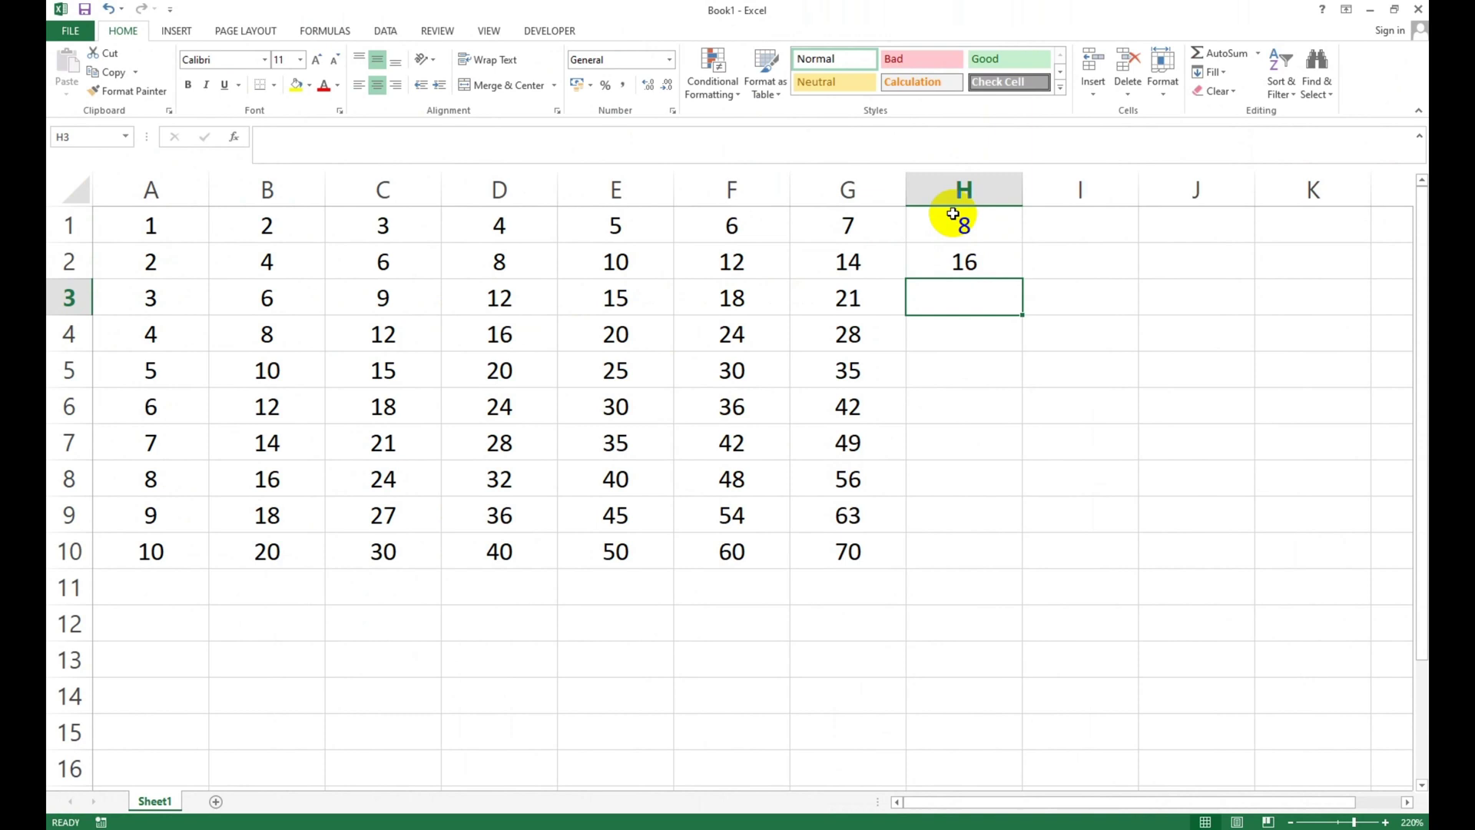
{"action": "left_click", "coordinate": [955, 223]}
{"action": "mouse_move", "coordinate": [949, 251]}
{"action": "left_mouse_down"}
{"action": "mouse_move", "coordinate": [1000, 278]}
{"action": "mouse_move", "coordinate": [1021, 356]}
{"action": "mouse_move", "coordinate": [1024, 557]}
{"action": "left_mouse_up"}
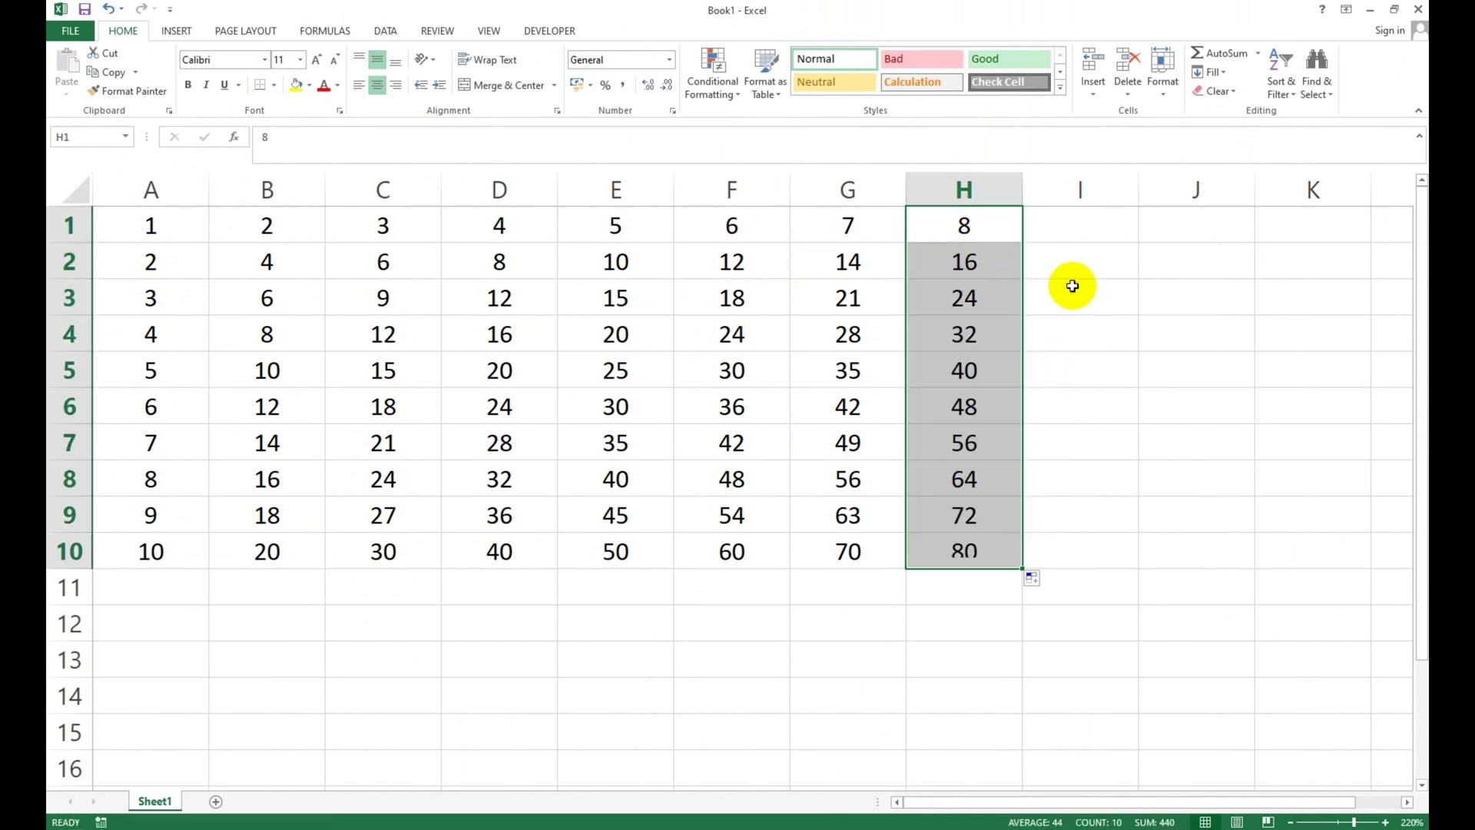
Enter 9 and 18 in I1:I2 and fill the series down to 90 in row 10
{"action": "left_click", "coordinate": [1070, 220]}
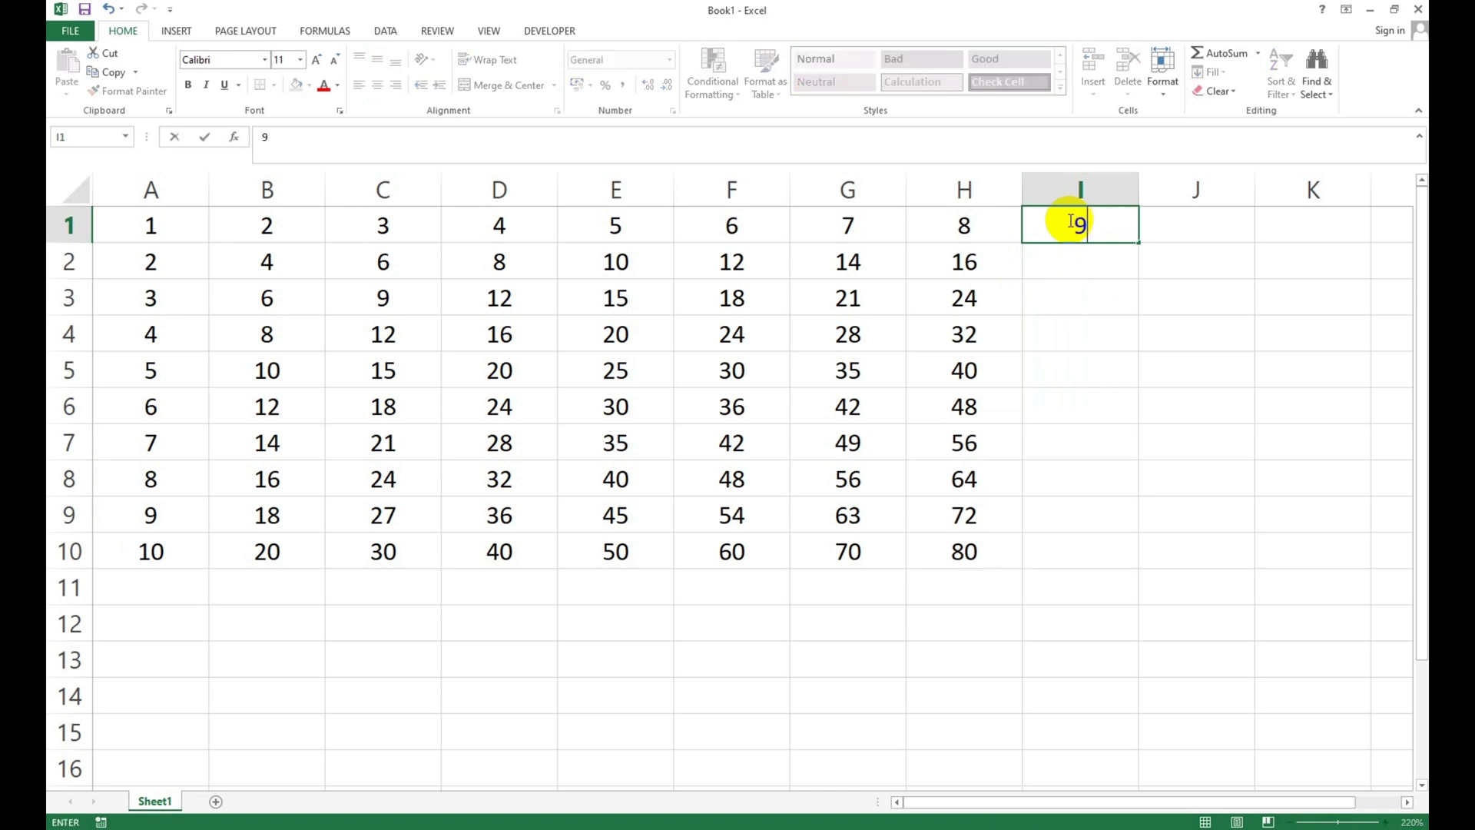
{"action": "type", "text": "9"}
{"action": "key", "text": "Return"}
{"action": "type", "text": "18"}
{"action": "key", "text": "Return"}
{"action": "left_click_drag", "start_coordinate": [1070, 223], "coordinate": [1067, 246]}
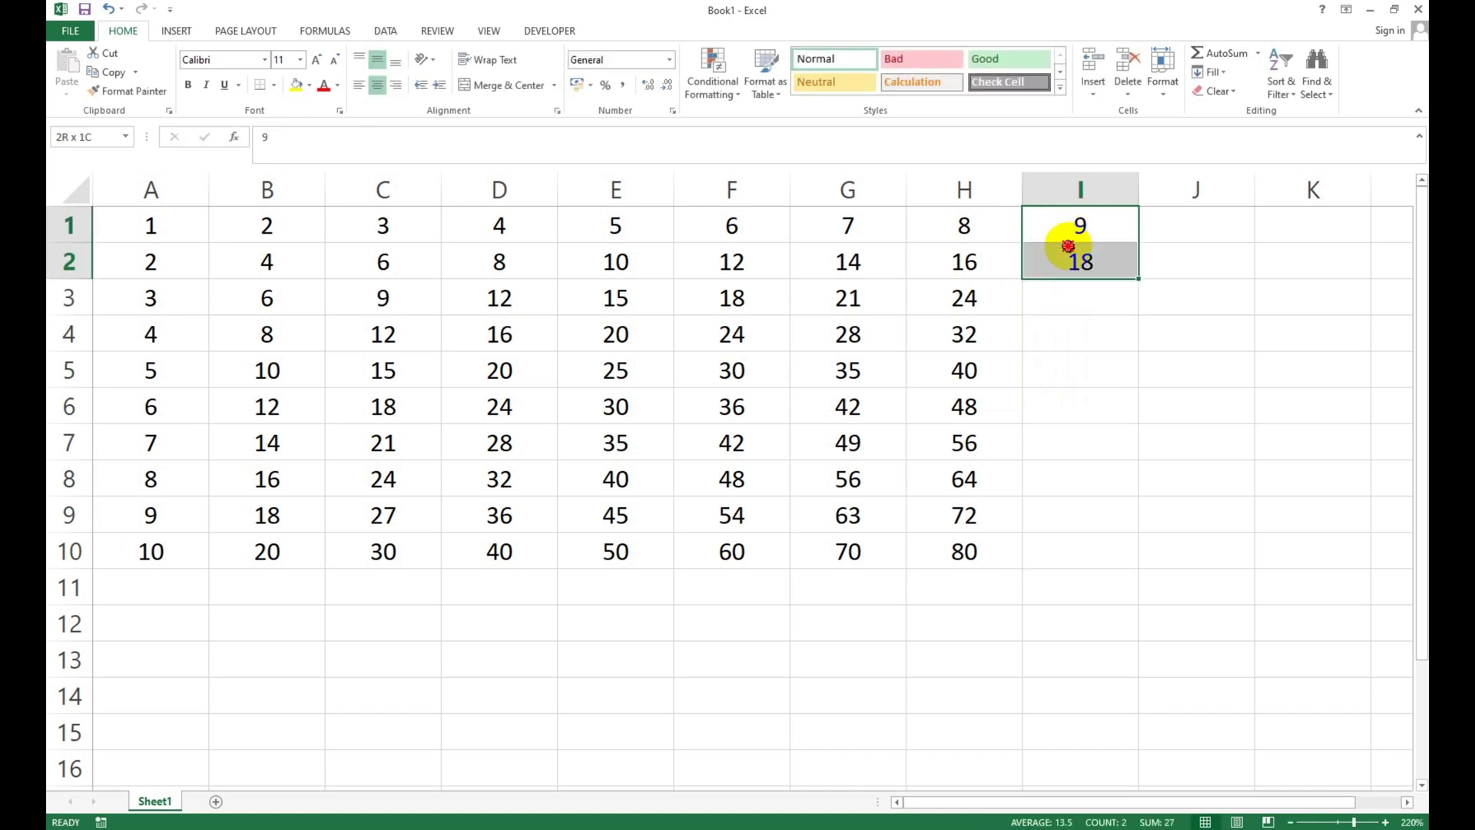
{"action": "left_click_drag", "start_coordinate": [1138, 281], "coordinate": [1130, 557]}
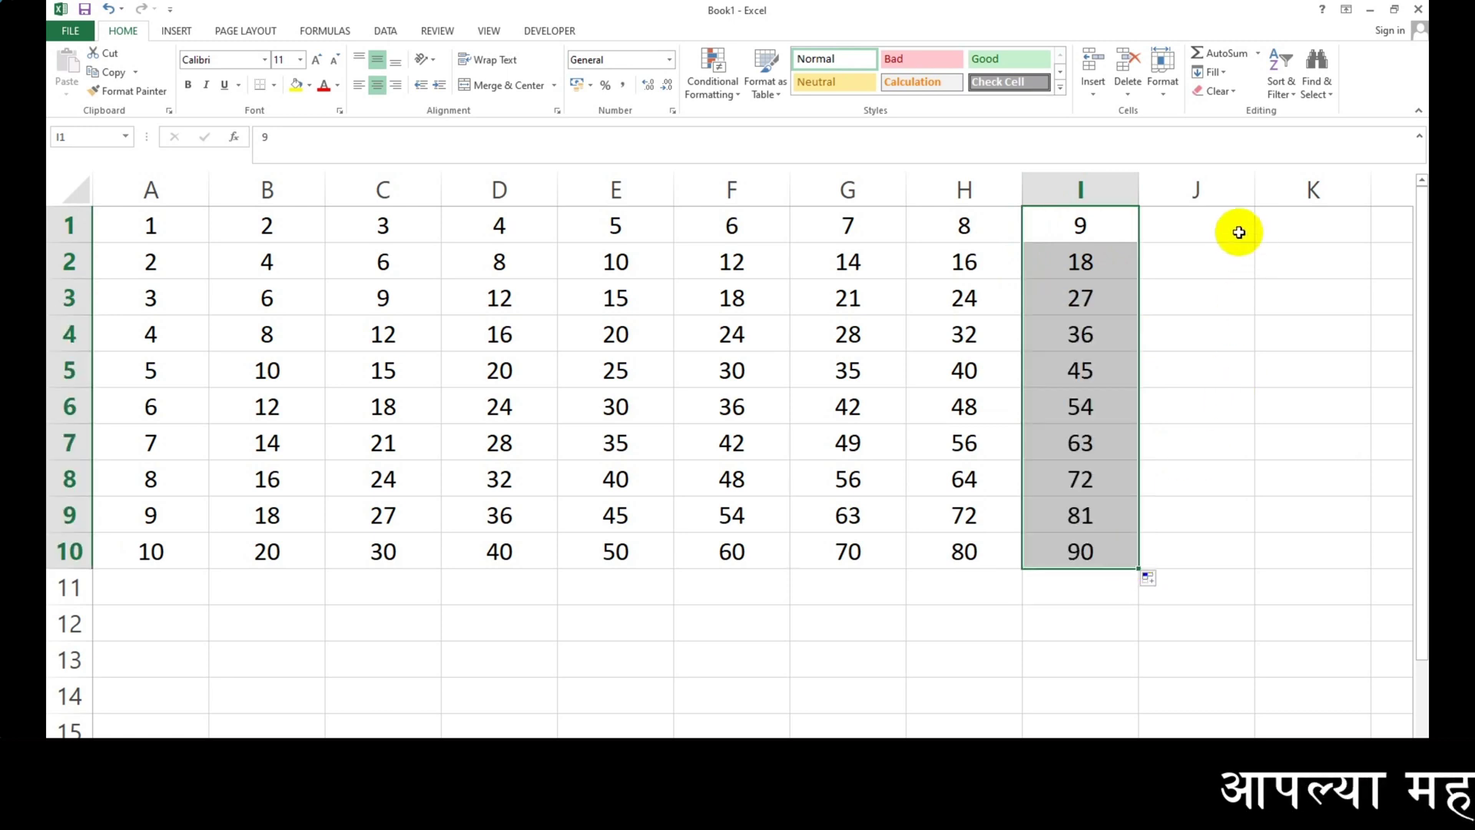
Enter 10 and 20 in J1:J2, fill down to 100, then select A1:J10
{"action": "left_click", "coordinate": [1224, 230]}
{"action": "type", "text": "0"}
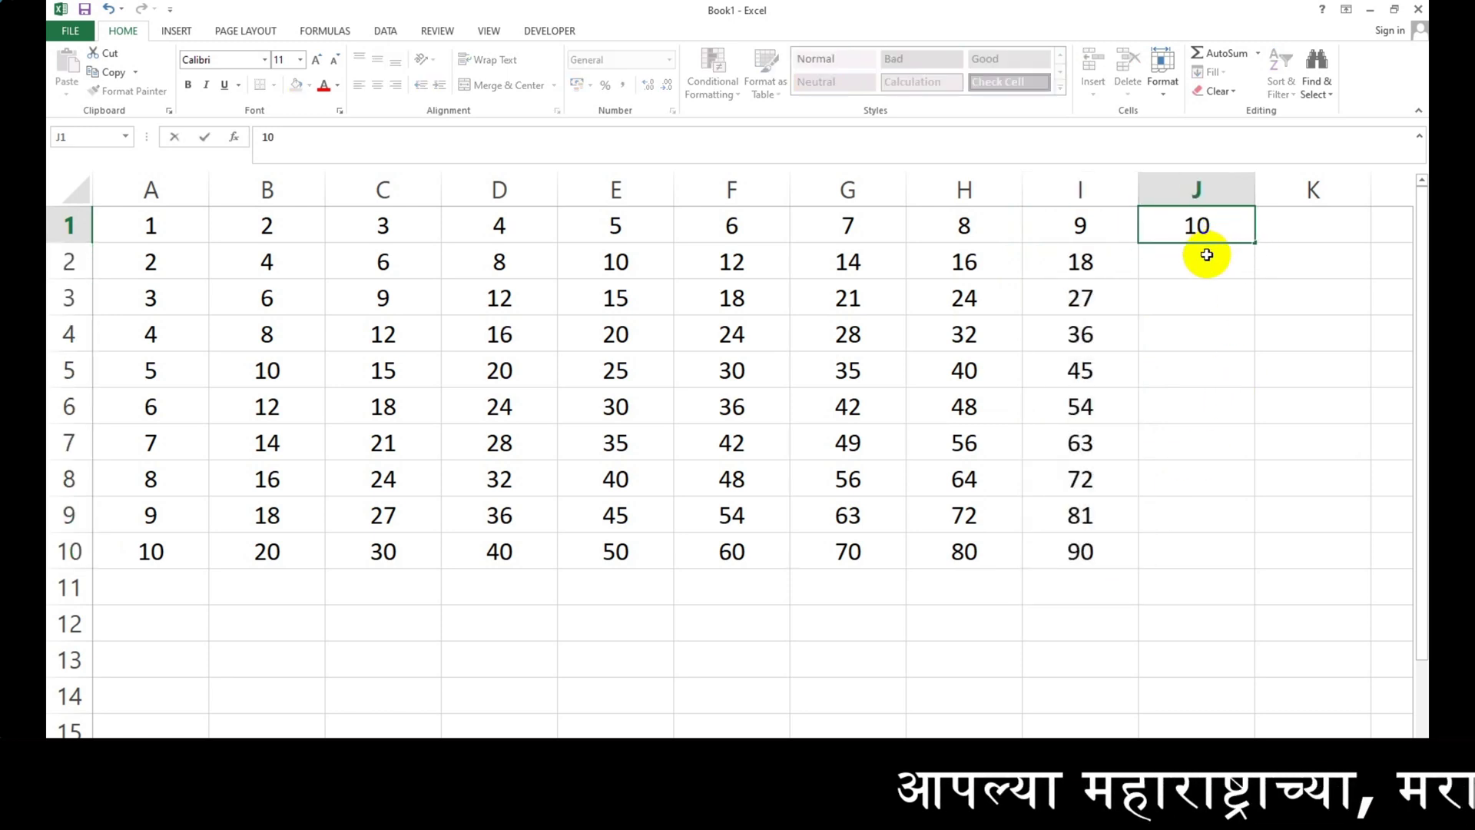
{"action": "left_click", "coordinate": [1208, 249]}
{"action": "type", "text": "20"}
{"action": "key", "text": "Return"}
{"action": "left_click_drag", "start_coordinate": [1193, 230], "coordinate": [1241, 560]}
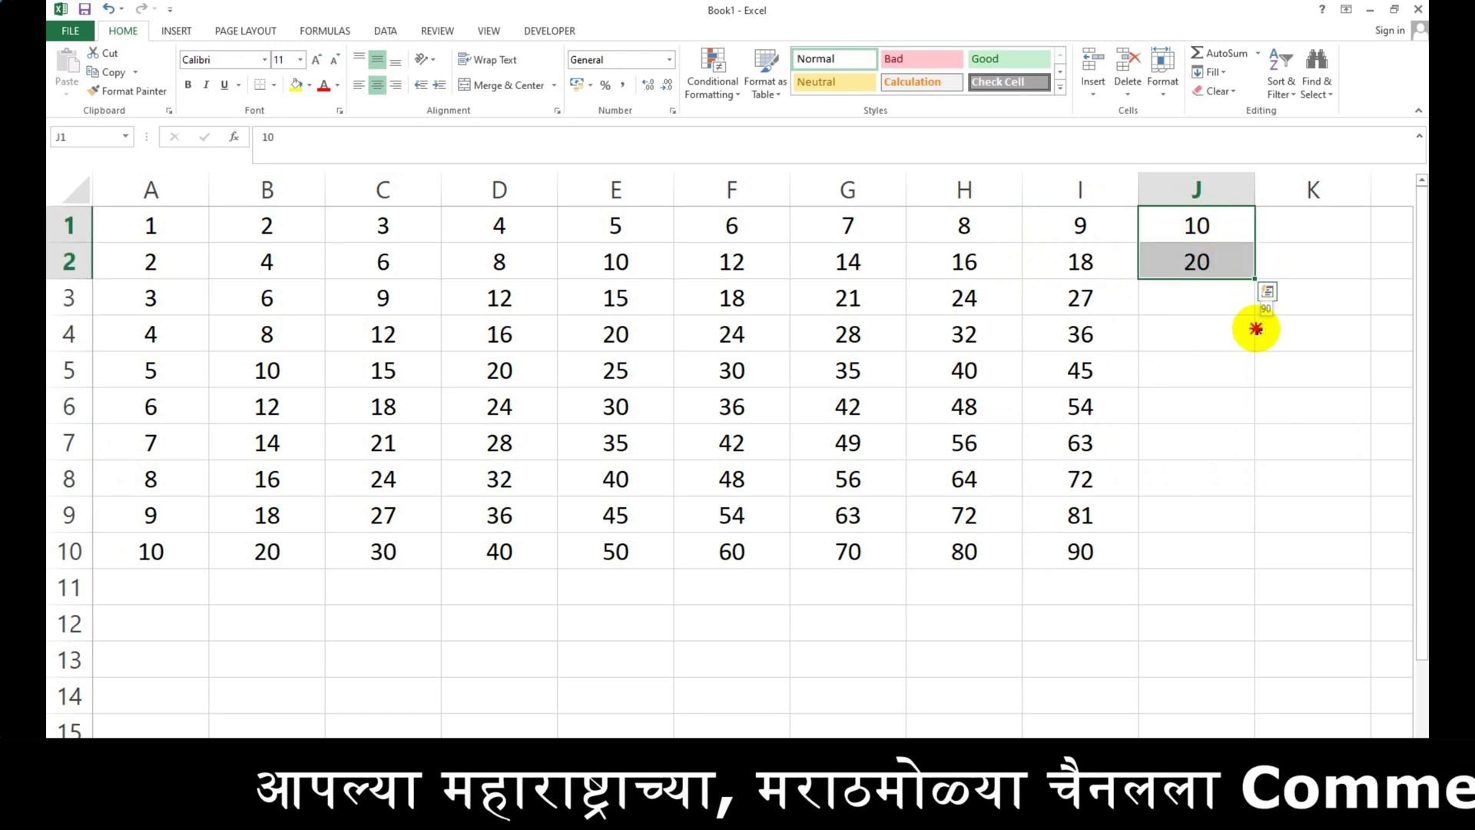
{"action": "left_click", "coordinate": [1241, 559]}
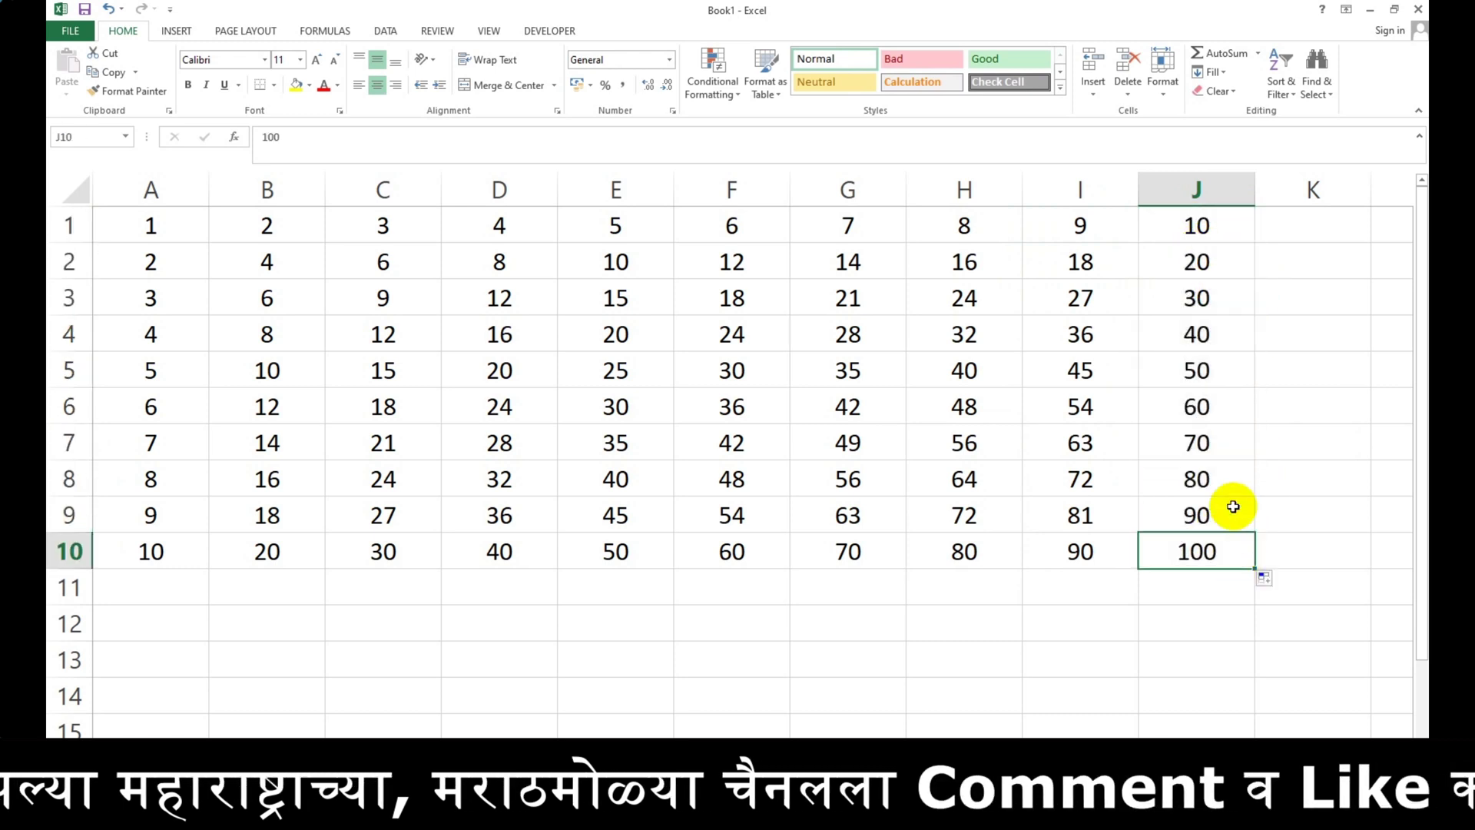
{"action": "left_click_drag", "start_coordinate": [150, 225], "coordinate": [1187, 565]}
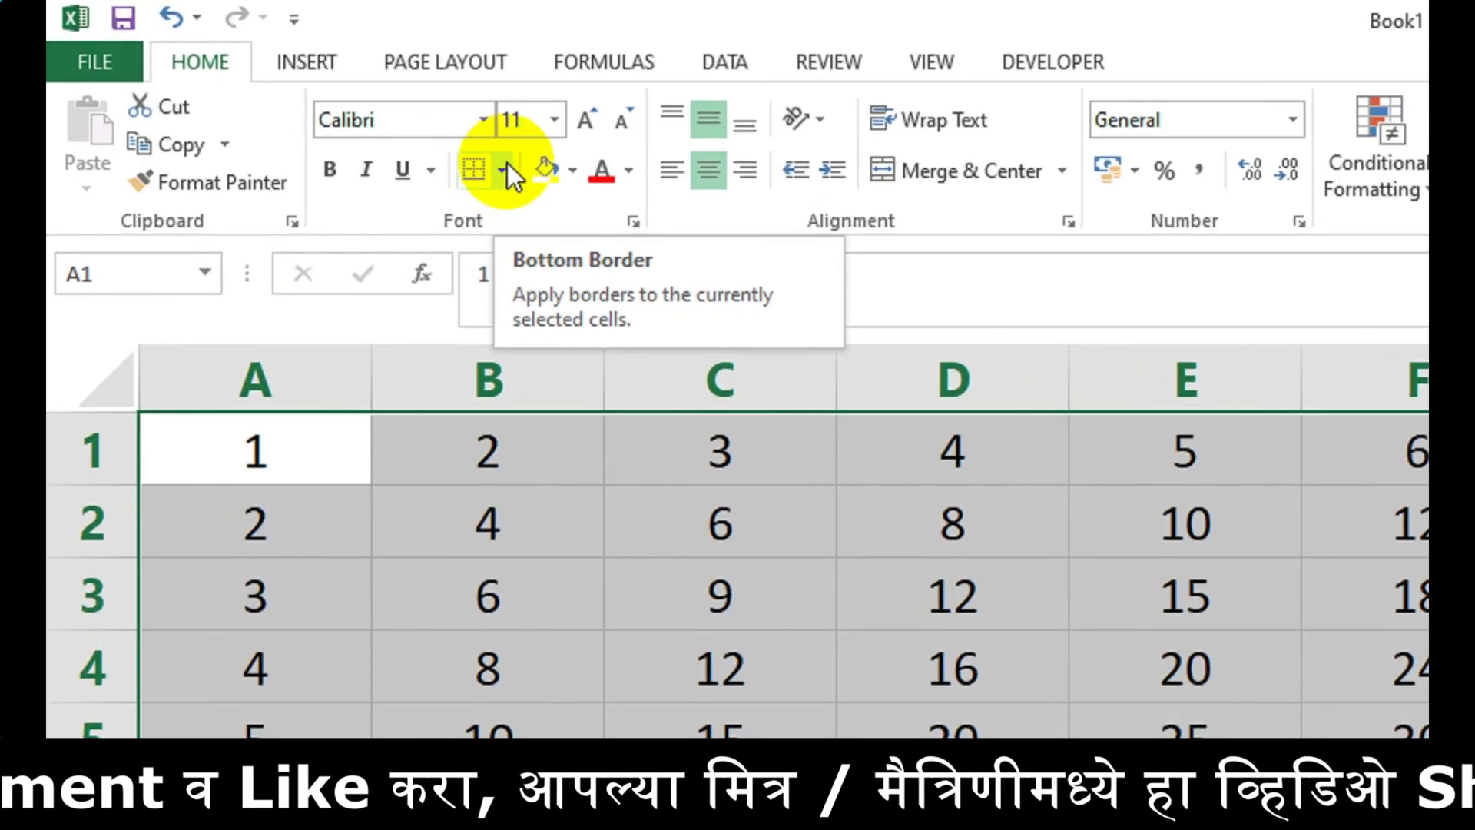
Apply All Borders to the A1:J10 table, then deselect it to view the grid
{"action": "left_click", "coordinate": [274, 86]}
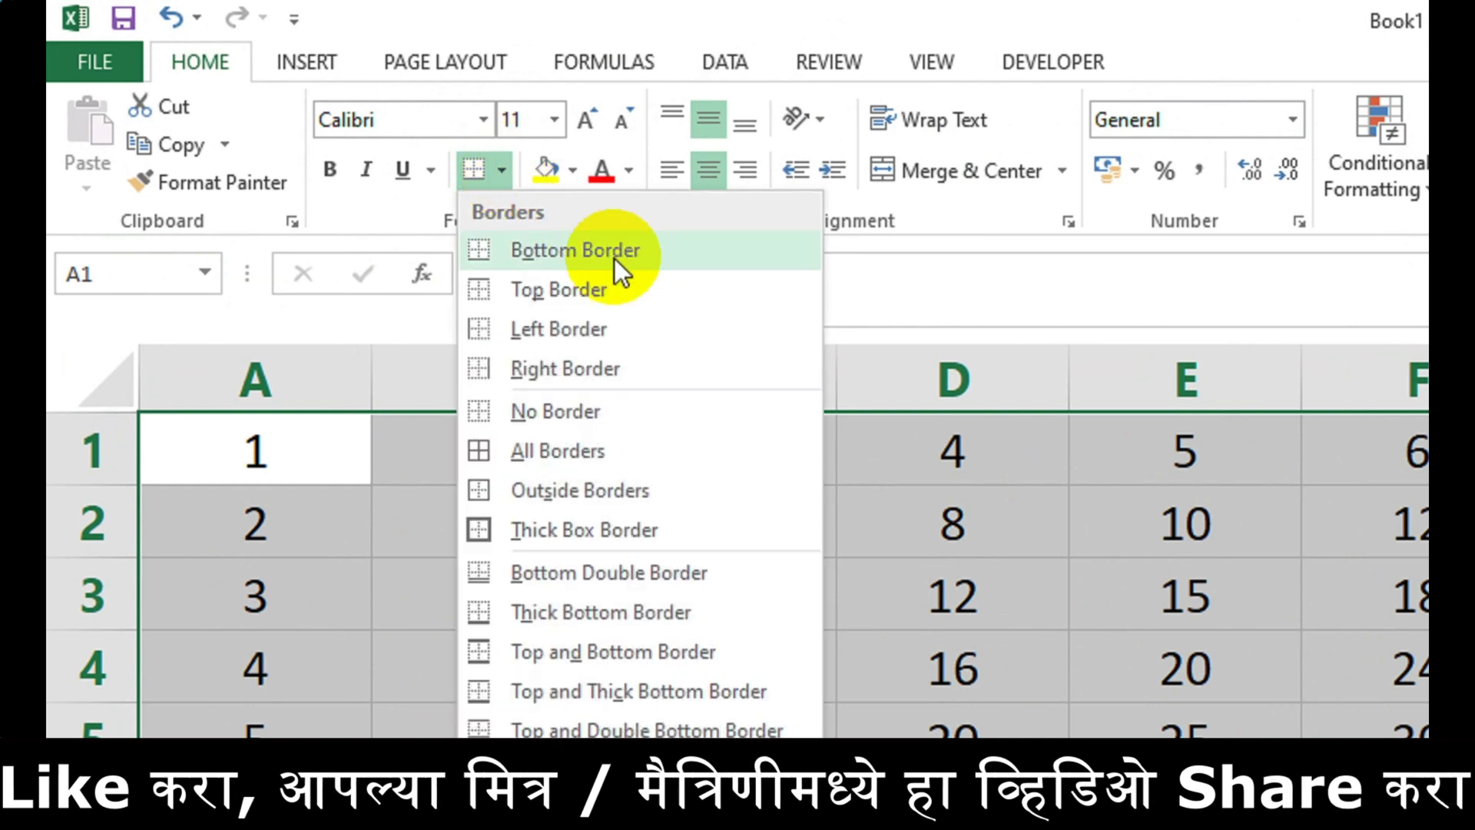
{"action": "left_click", "coordinate": [555, 453]}
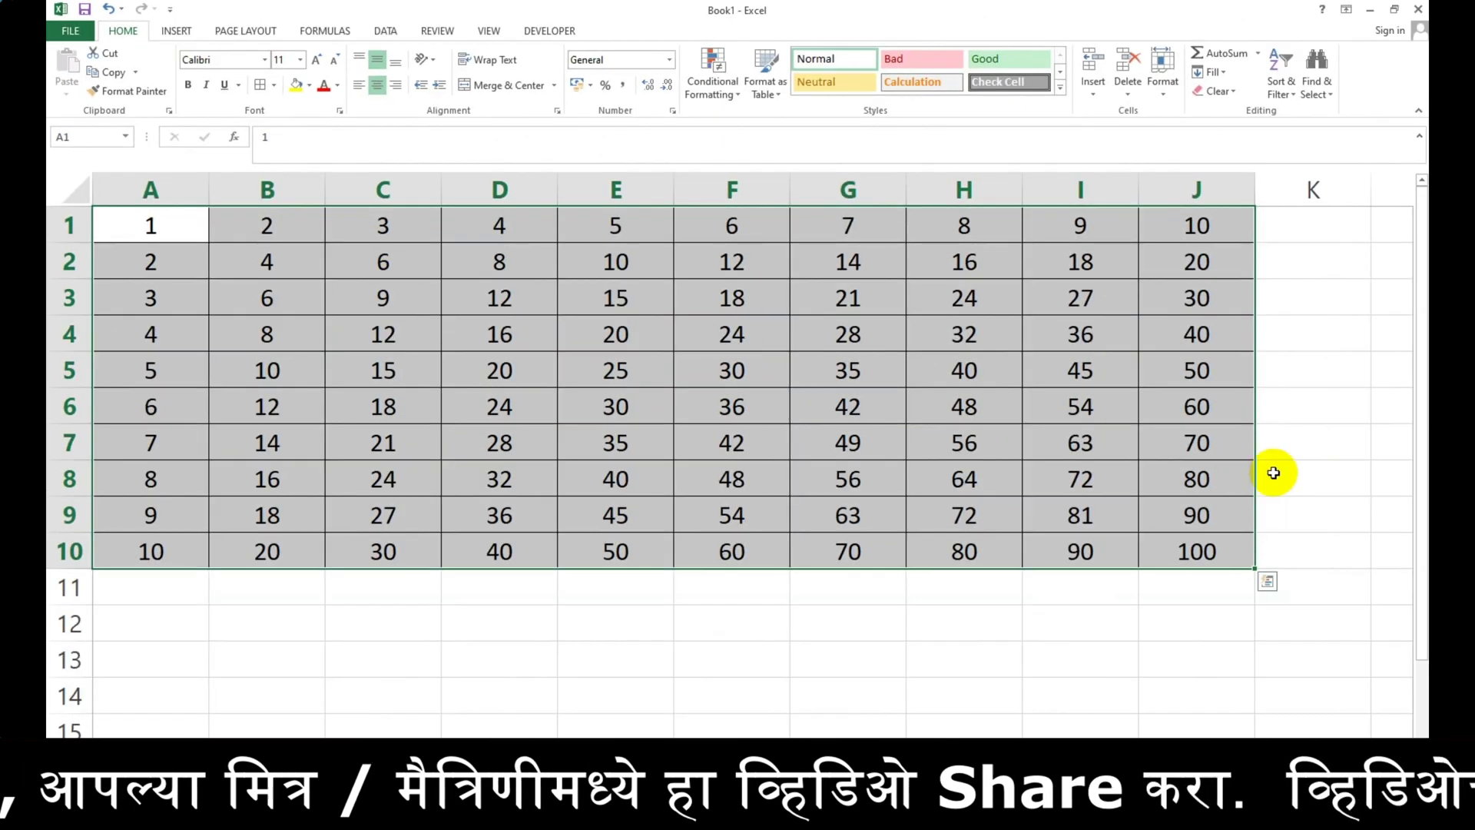
{"action": "left_click", "coordinate": [1075, 442]}
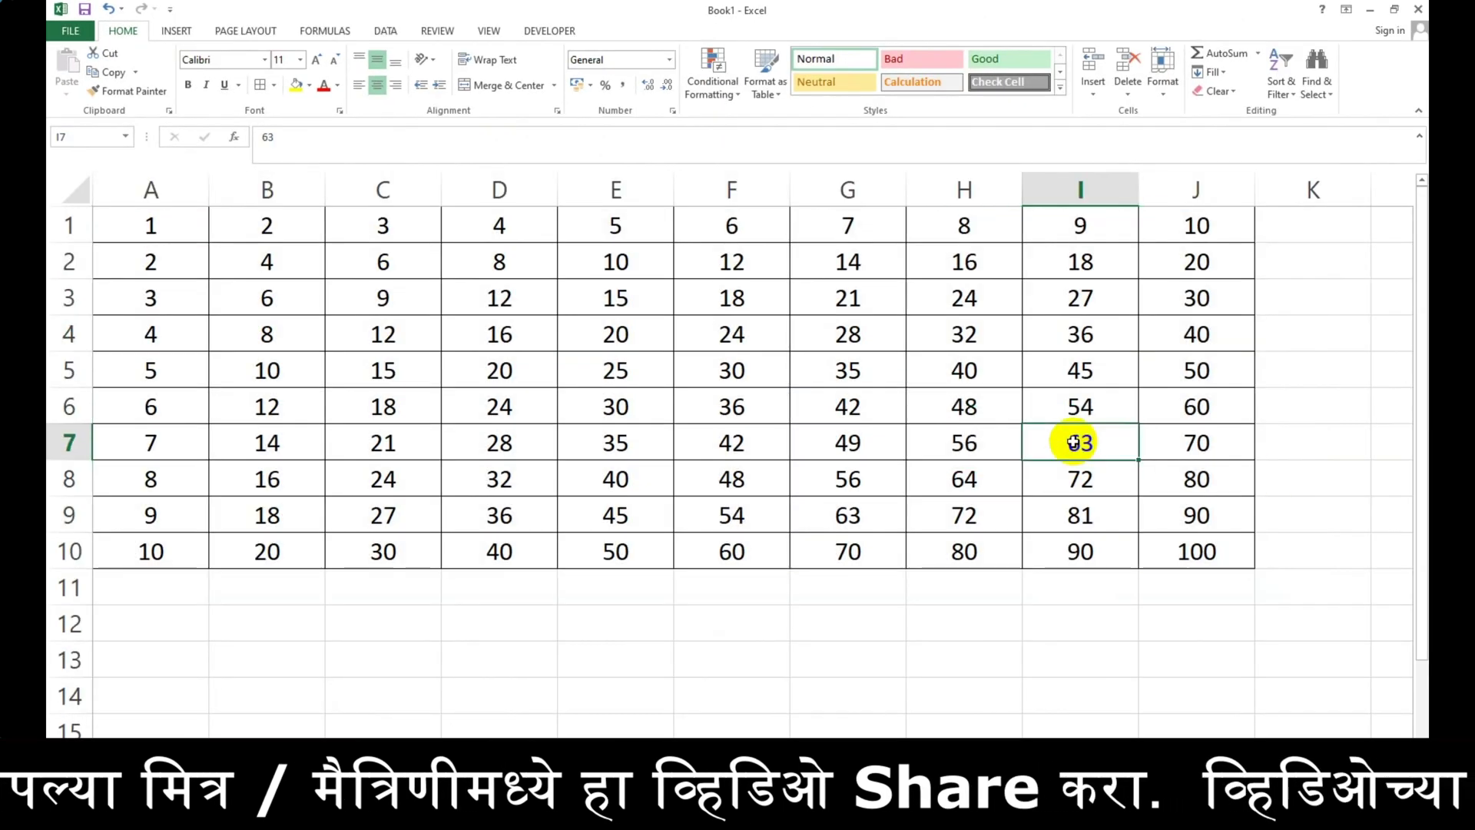